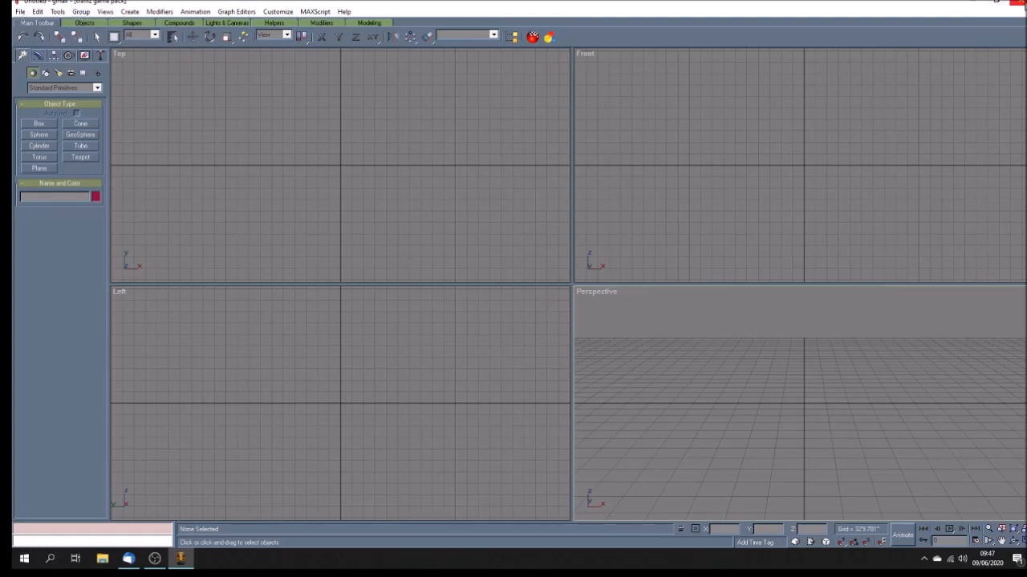
click(1017, 3)
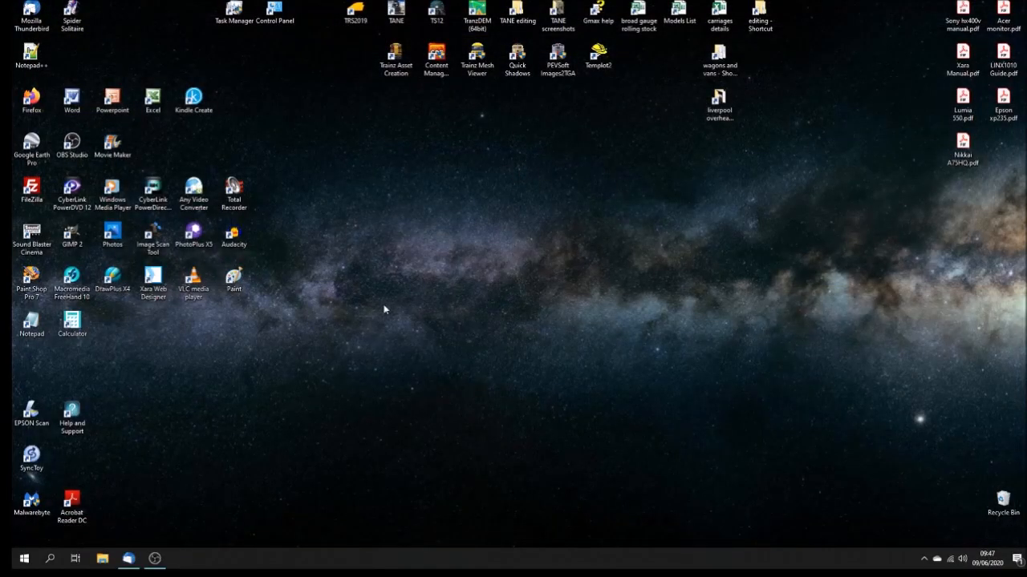
double_click(395, 56)
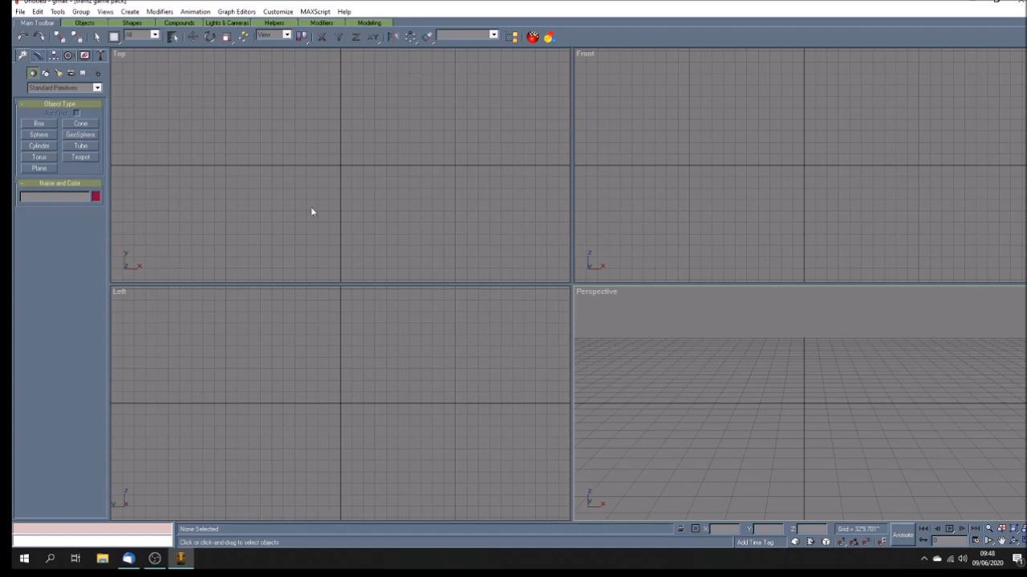
Step: Create a cylinder in the Left viewport and set its radius to 4
click(41, 149)
drag(315, 371, 350, 386)
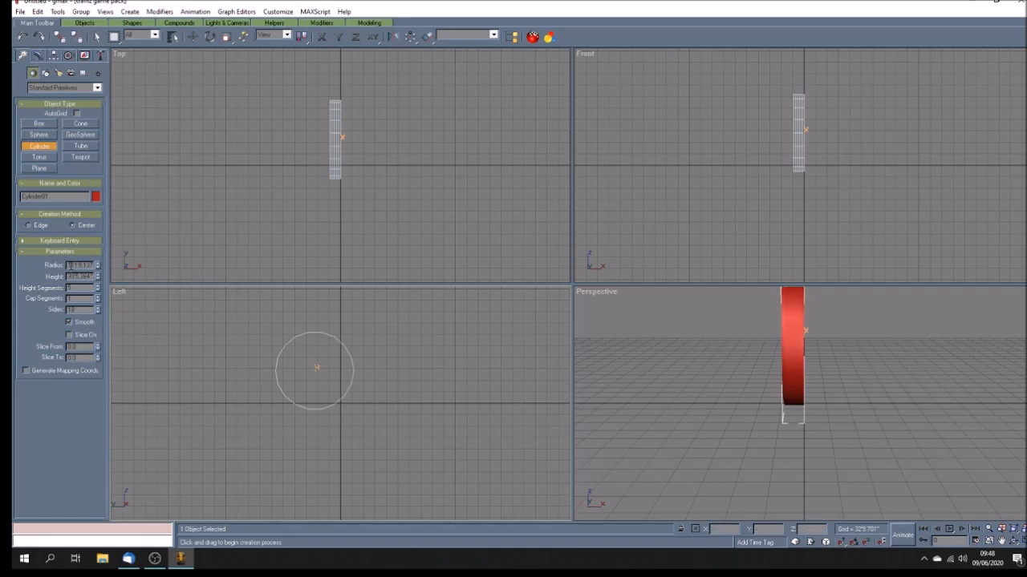
double_click(74, 266)
text(4)
key(Return)
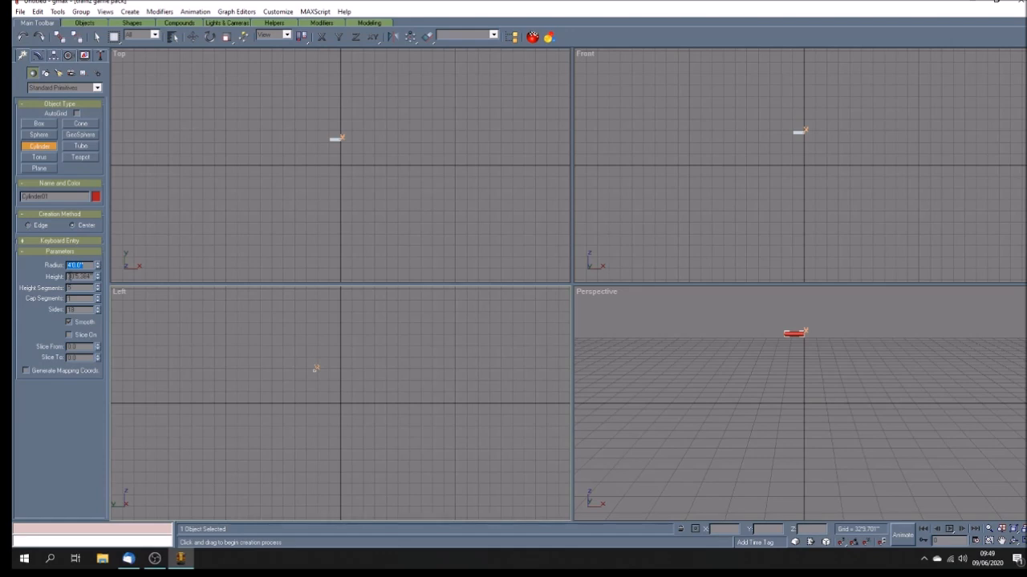
Step: Enter a new height for the cylinder to make it a thin wheel disc
key(Tab)
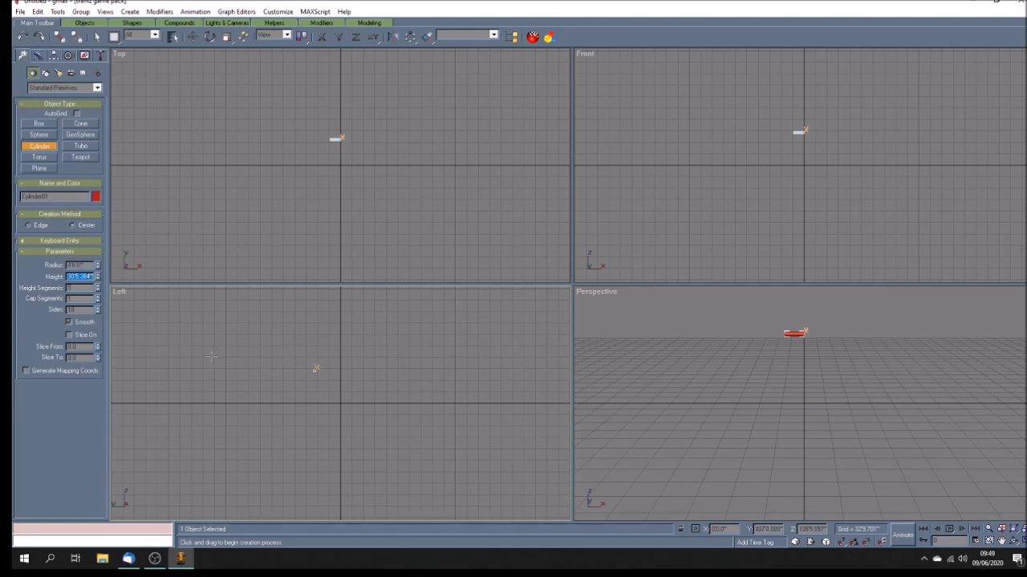
text(0)
key(Return)
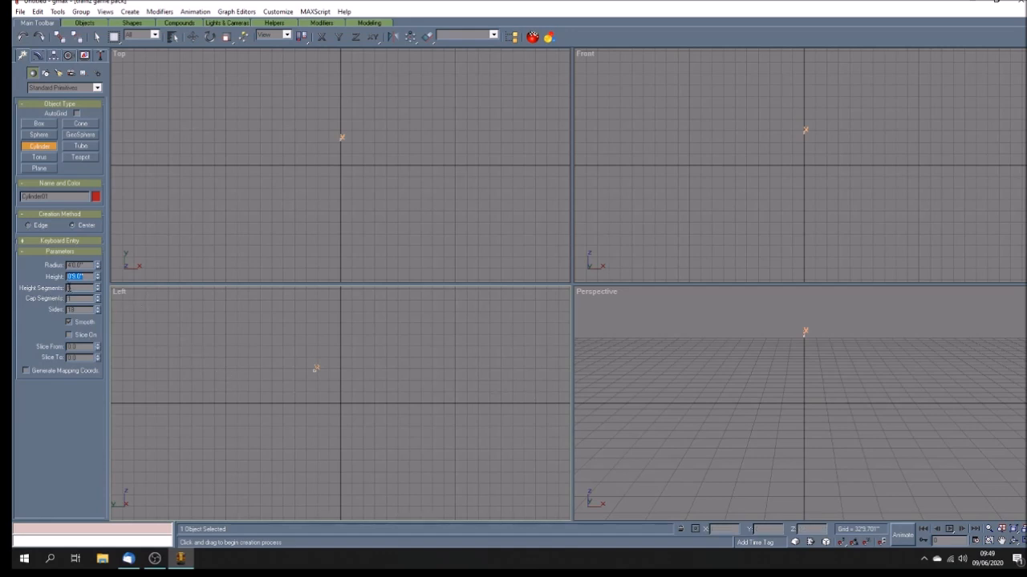
Step: Examine the wheel cylinder closely in the Top and Left viewports
click(1001, 542)
drag(316, 378, 417, 389)
scroll(425, 386, up, 4)
scroll(424, 386, up, 1)
mouse_move(368, 361)
mouse_down()
mouse_move(394, 389)
mouse_move(373, 371)
mouse_up()
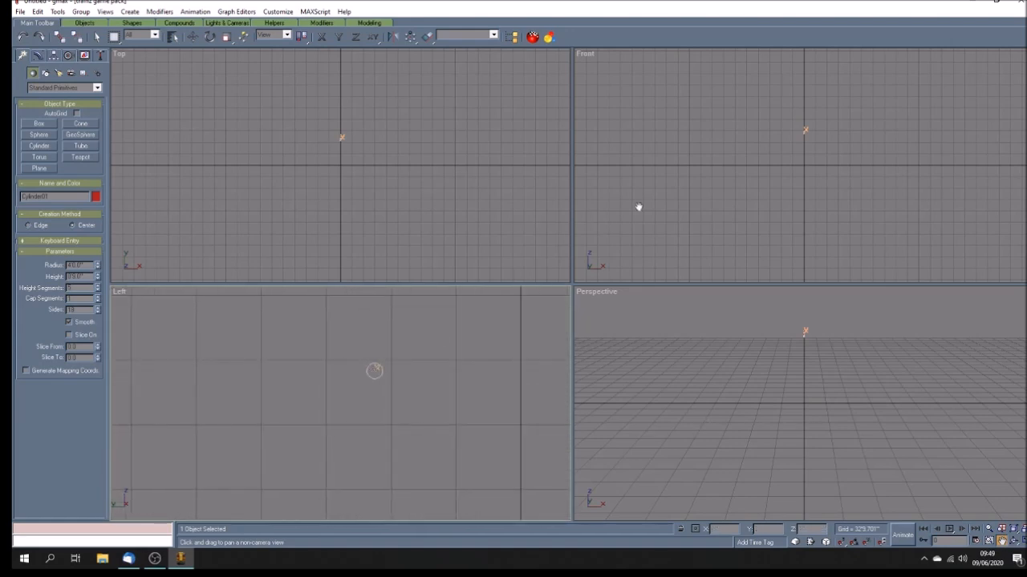
drag(348, 137, 386, 159)
scroll(385, 160, up, 5)
scroll(322, 167, up, 6)
drag(478, 206, 313, 208)
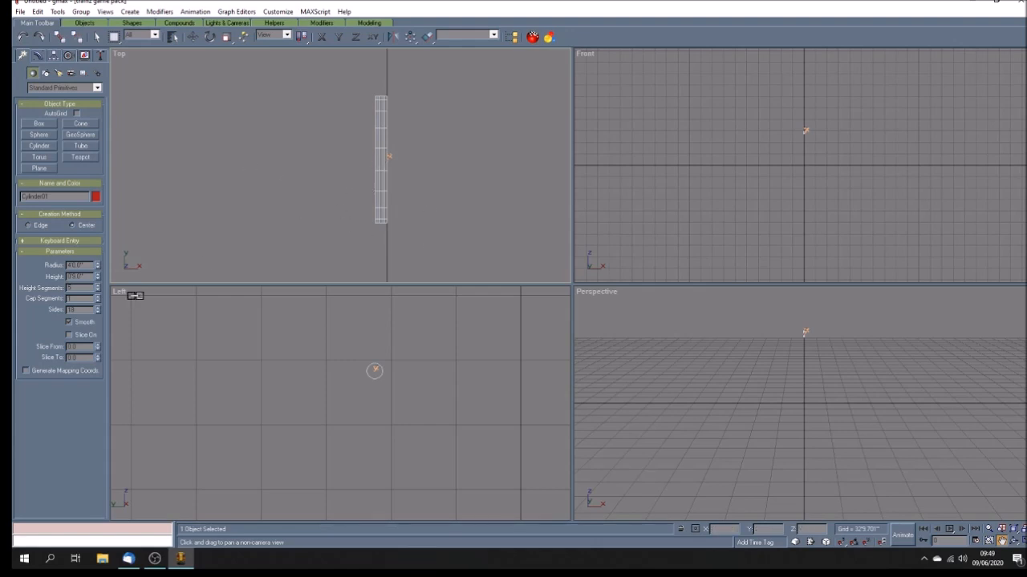
drag(97, 288, 97, 308)
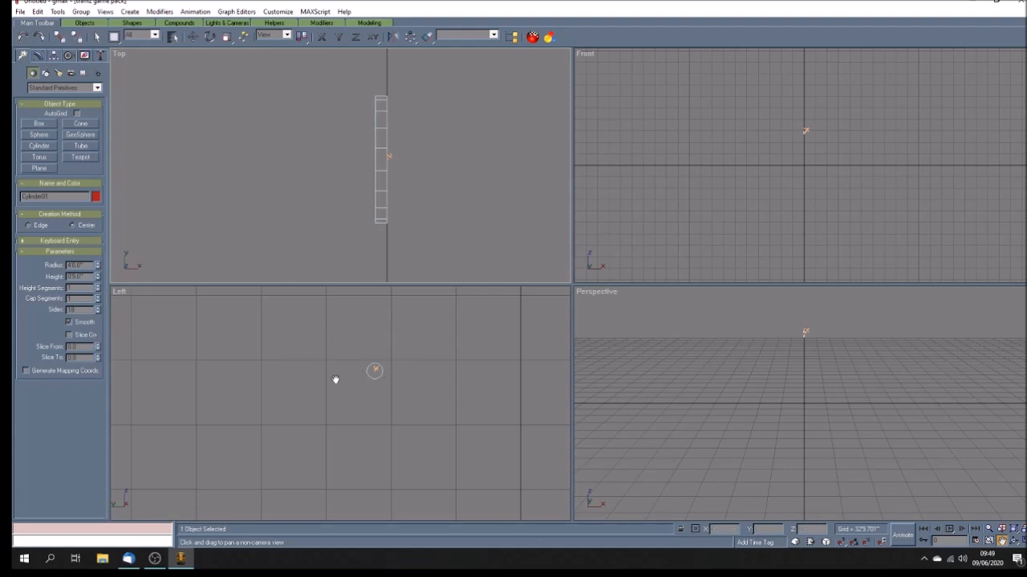
drag(388, 380, 338, 369)
Step: Move the wheel cylinder to Y 0 and Z 0
click(193, 38)
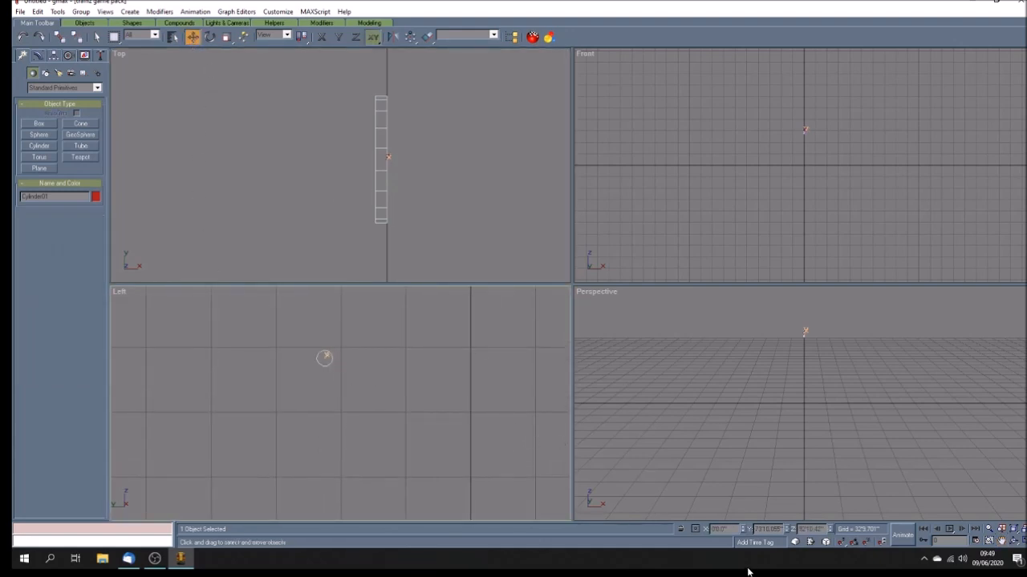
double_click(757, 529)
text(0)
key(Return)
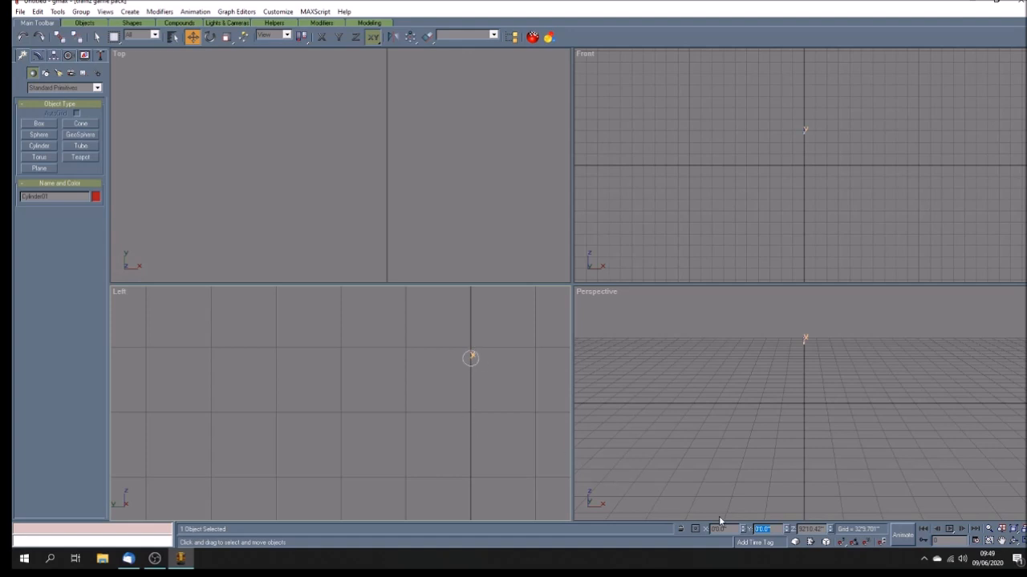
key(Tab)
text(0)
key(Return)
Step: Examine the wheel cylinder in the Perspective and Front viewports
click(1001, 542)
drag(809, 425, 941, 439)
scroll(747, 420, up, 5)
drag(821, 447, 772, 424)
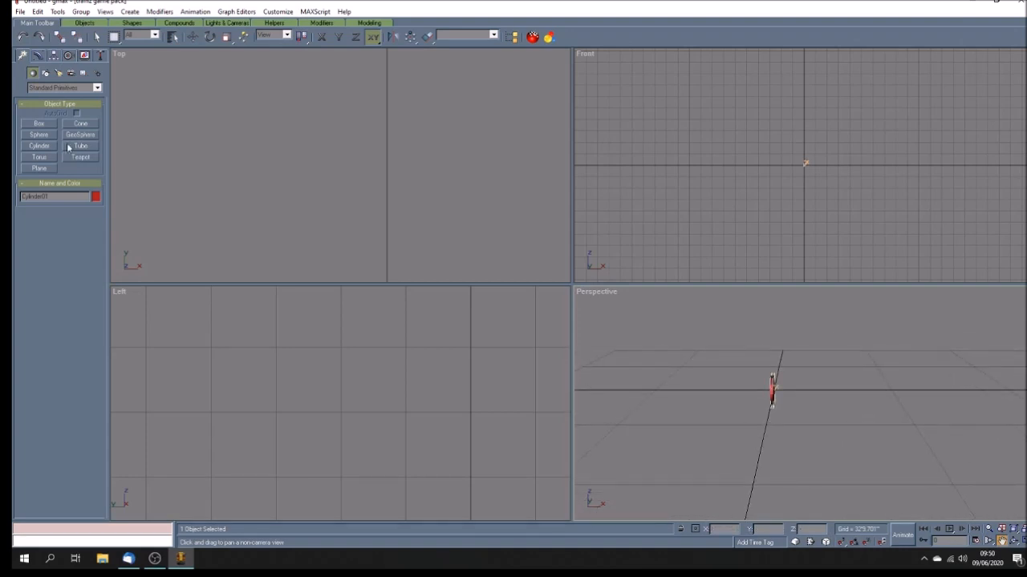
click(97, 37)
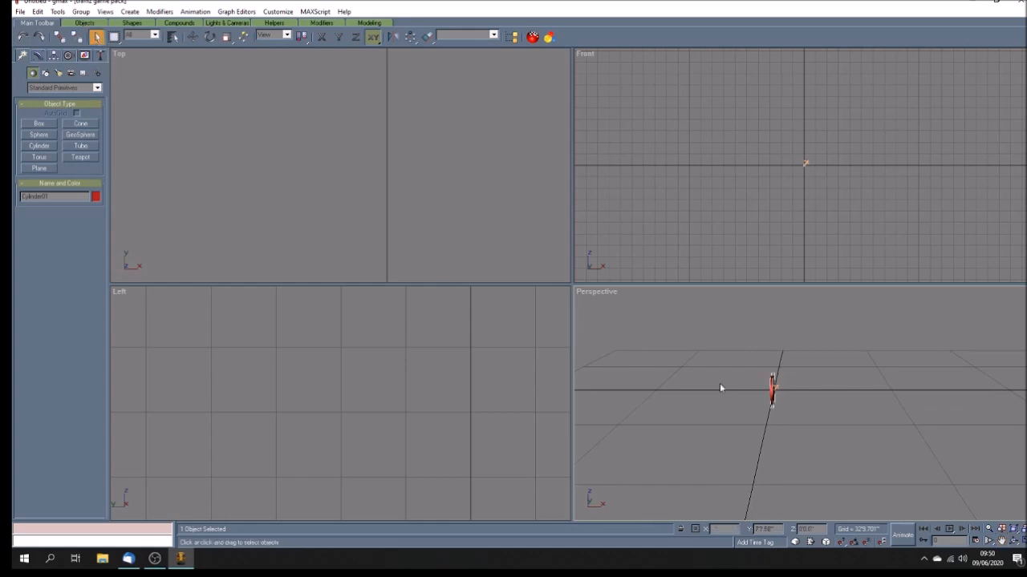
click(193, 38)
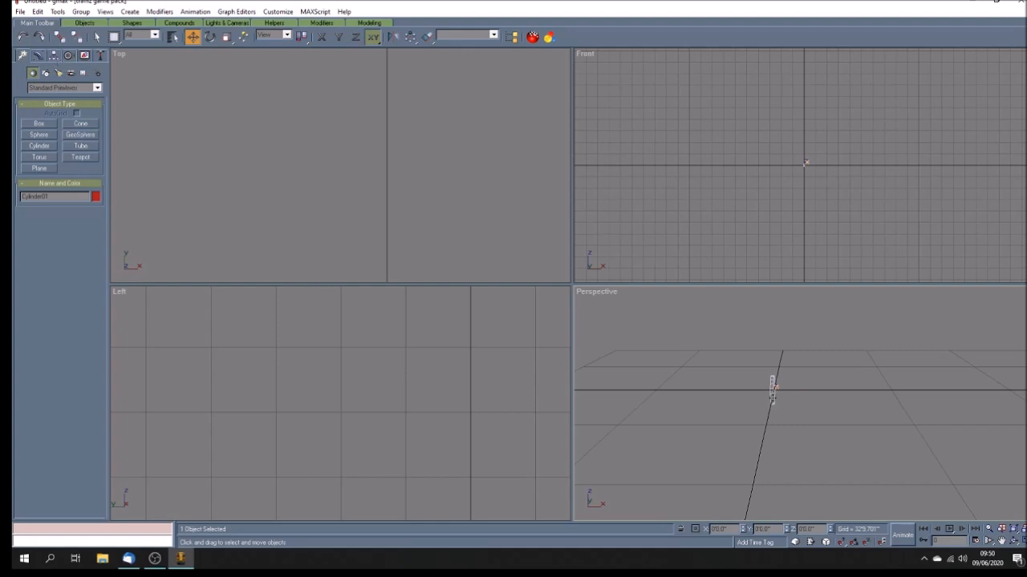
click(1001, 542)
drag(904, 484, 786, 367)
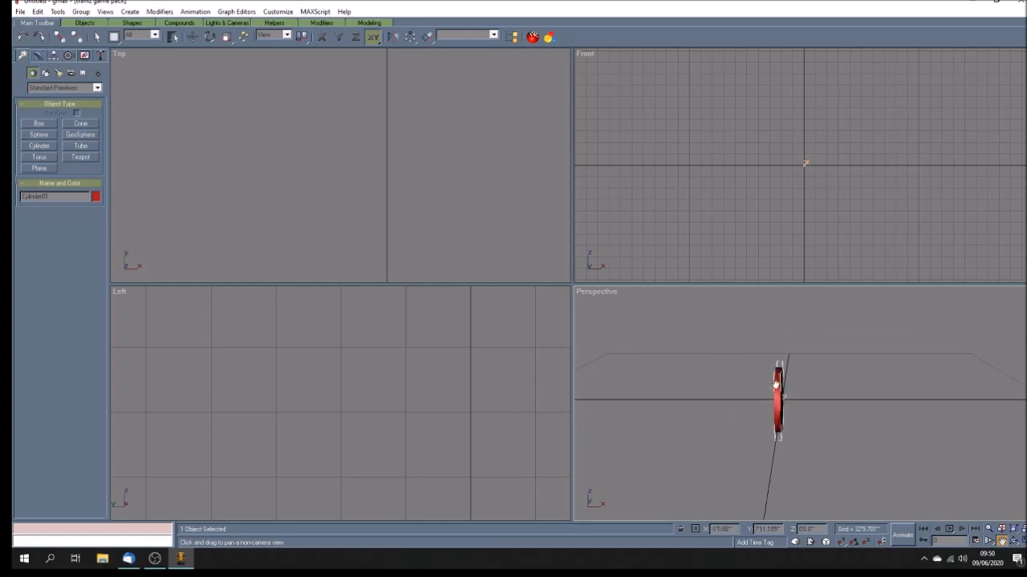
drag(803, 178, 722, 220)
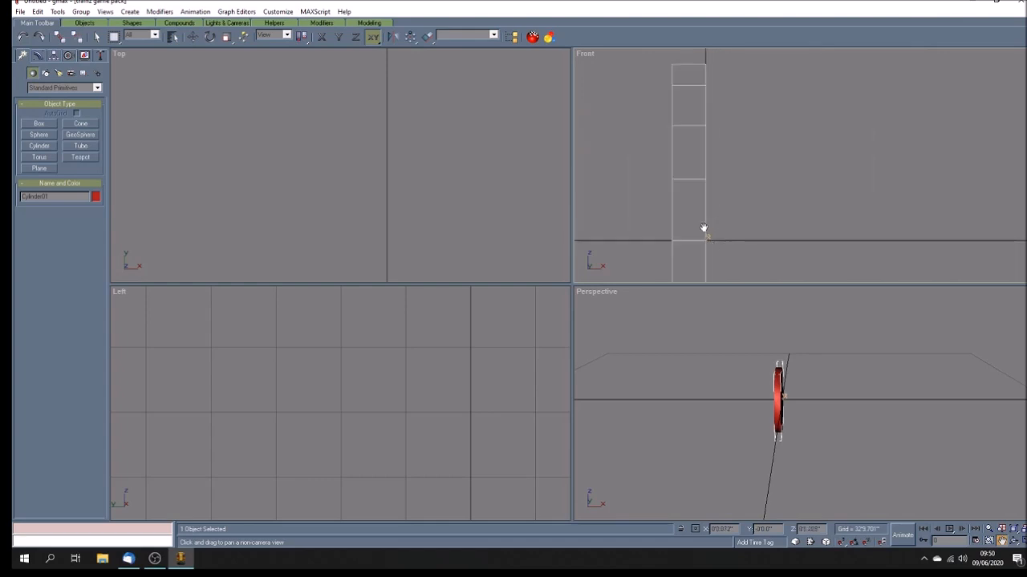
Step: Center the wheel's pivot on the object and align the pivot to the world
click(53, 55)
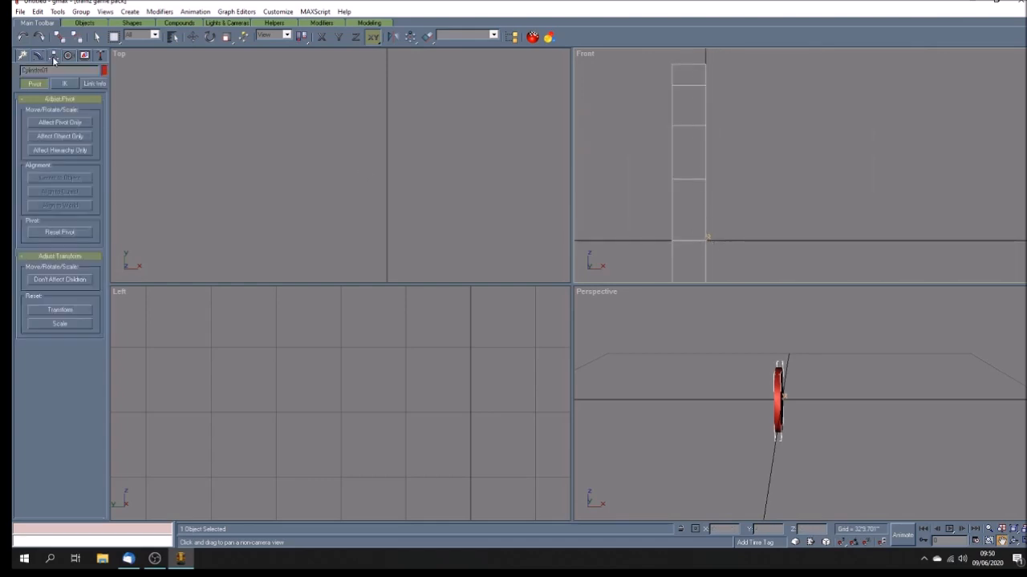
click(65, 124)
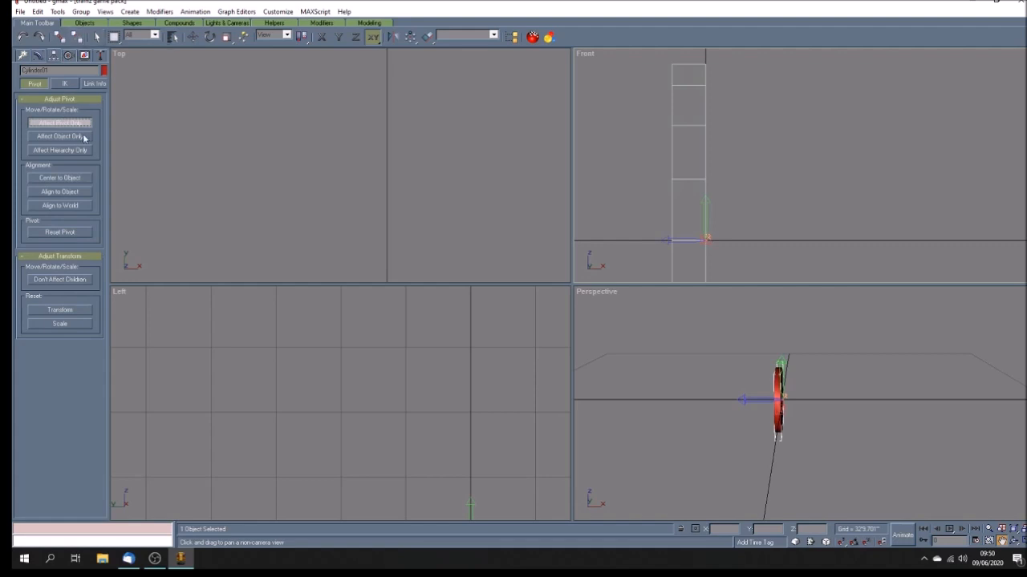
click(85, 180)
click(82, 207)
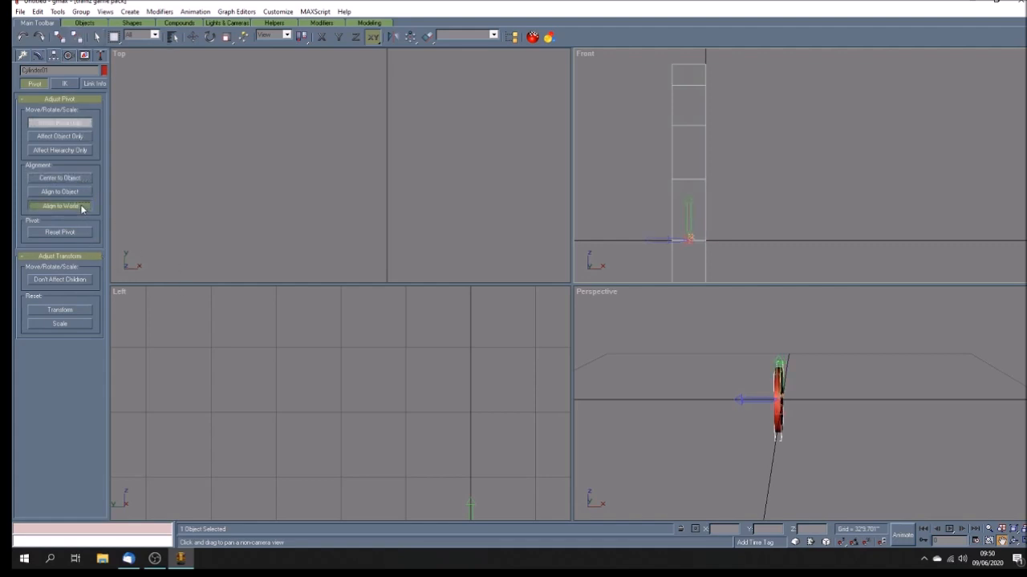
click(74, 124)
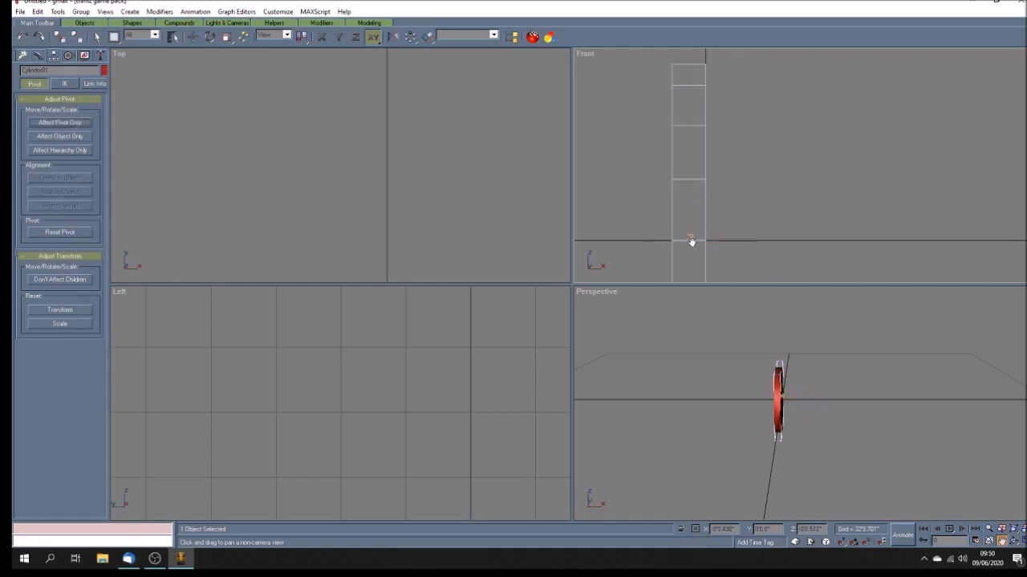
Step: Move the wheel cylinder to X 0
click(192, 37)
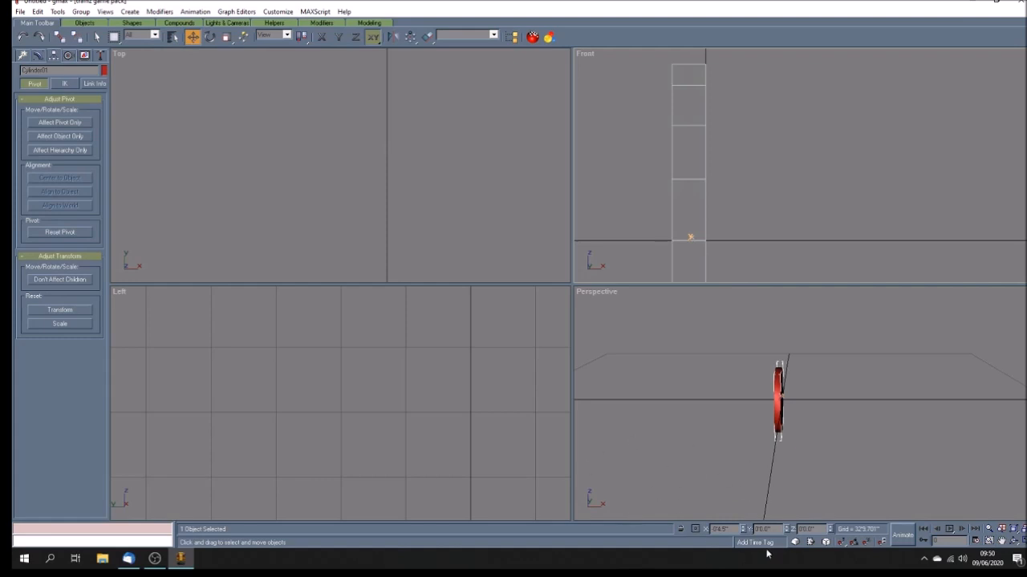
double_click(721, 529)
text(0)
key(Return)
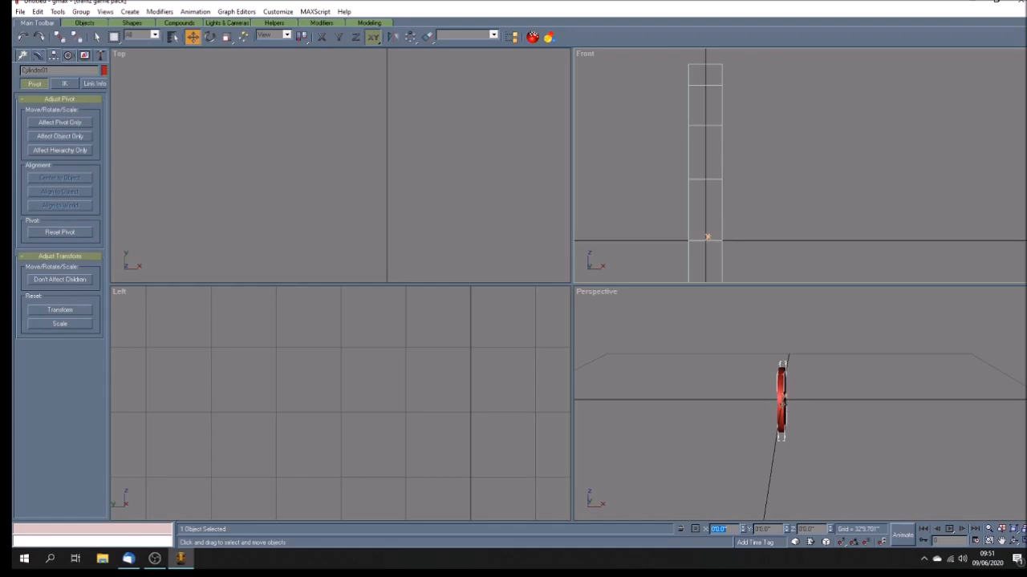
Step: Clone the wheel by moving a copy along X in the Perspective viewport
shift+drag(782, 401, 720, 408)
click(496, 321)
click(39, 56)
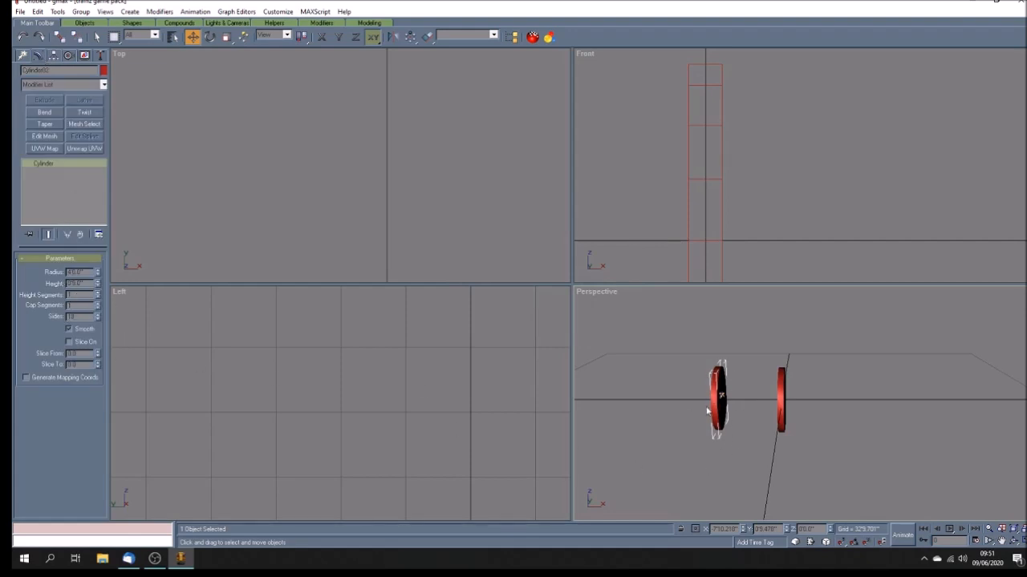
Step: Reduce the copied cylinder's radius and set its height to turn it into a thin axle
drag(90, 274, 41, 268)
text(3)
key(Return)
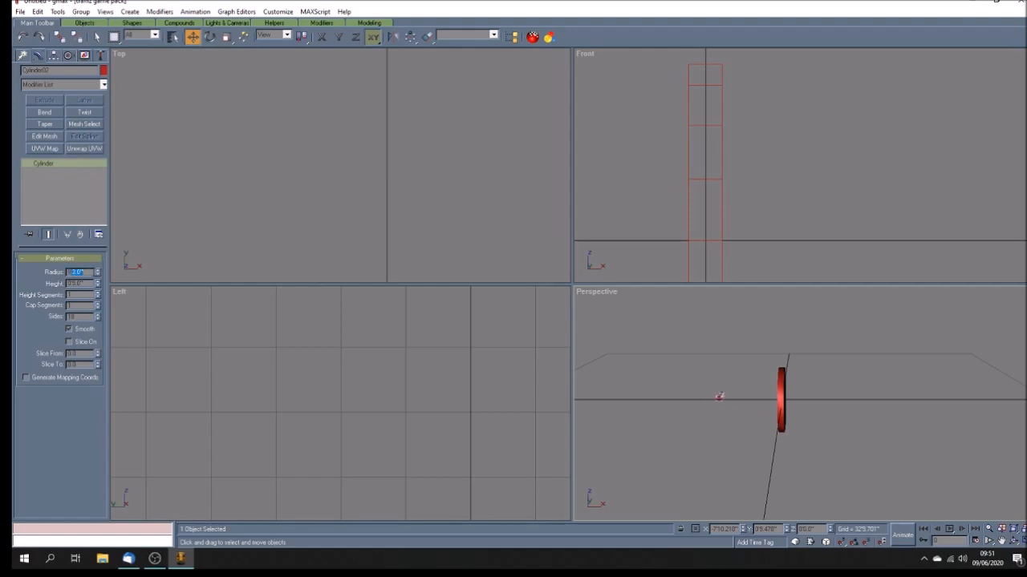
text(15)
key(Return)
drag(90, 283, 14, 271)
text(4)
key(Return)
Step: Change the axle's object colour to green
click(104, 70)
click(502, 245)
click(575, 334)
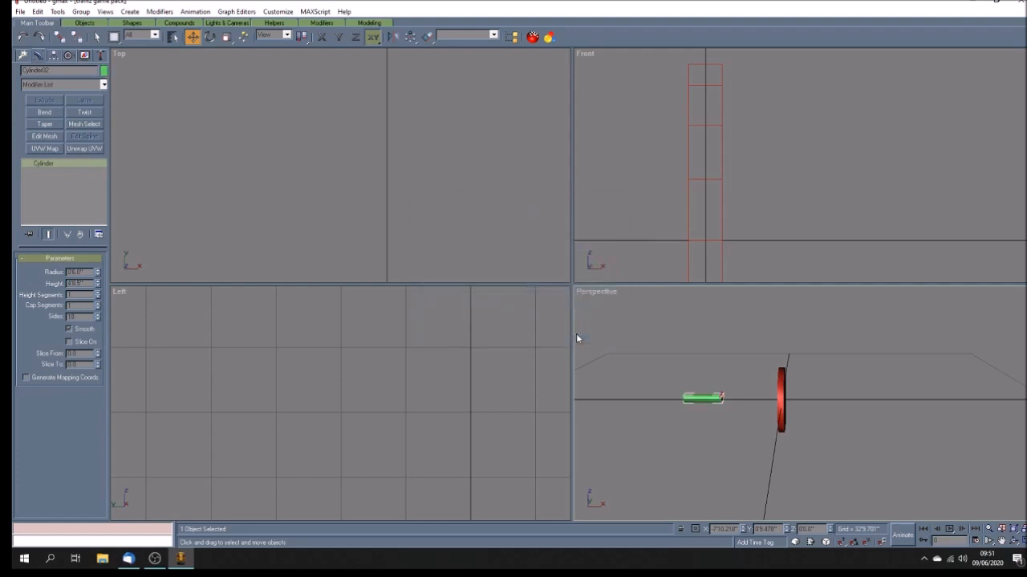
Step: Center the axle's pivot on the object
click(53, 55)
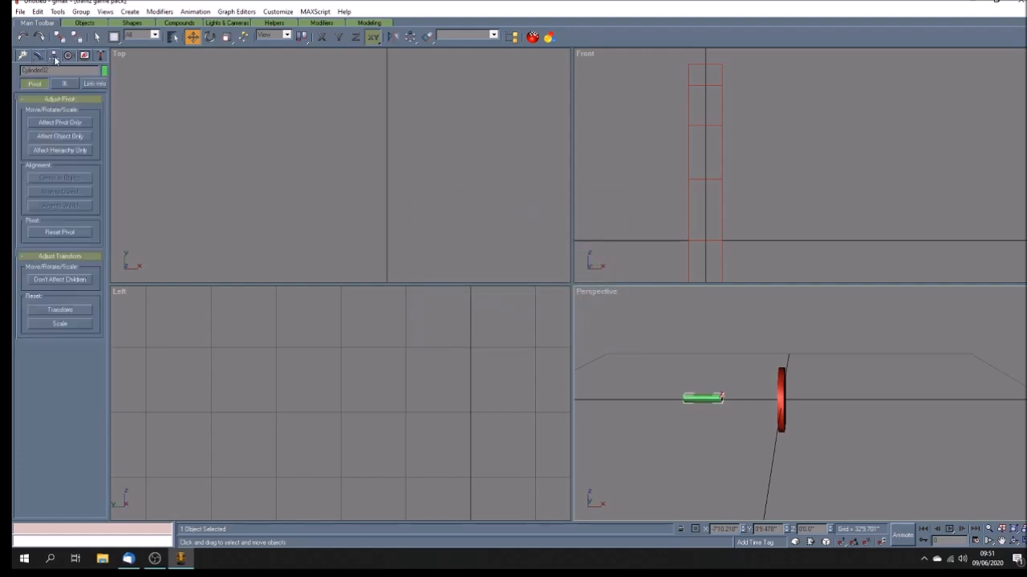
click(71, 123)
click(74, 180)
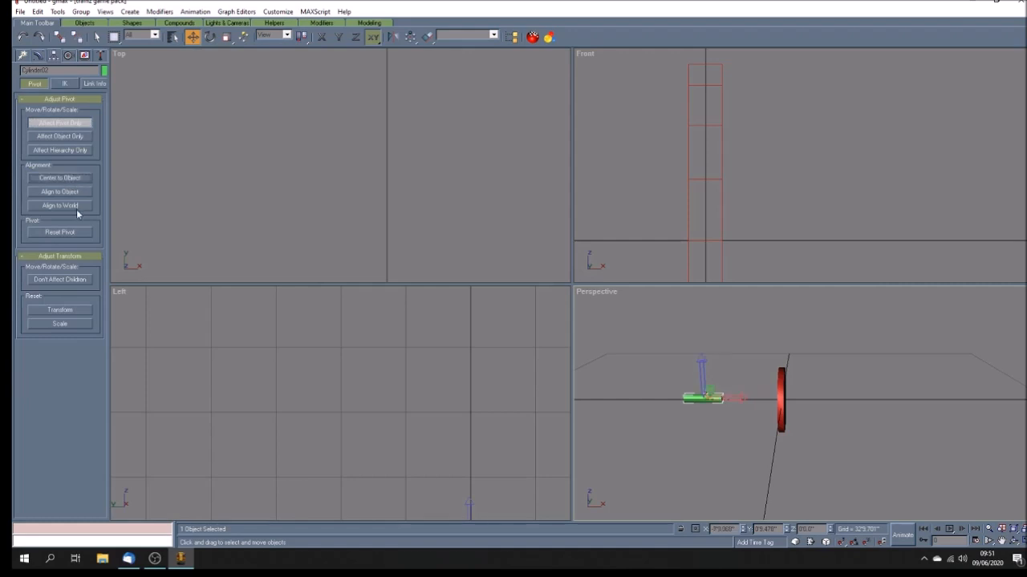
click(80, 123)
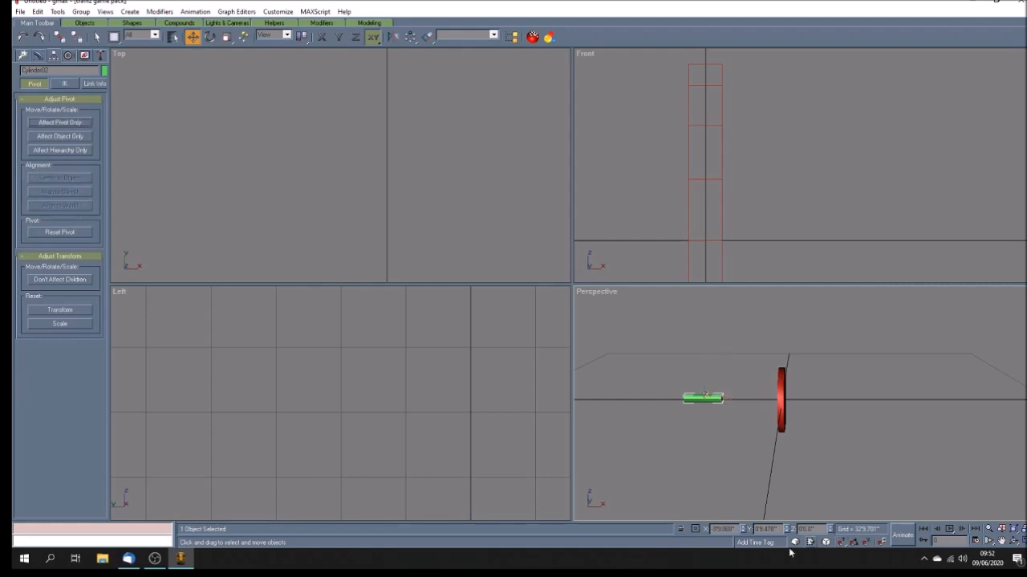
Step: Move the axle to X 0 and Y 0 so it passes through the wheel
double_click(722, 529)
text(0)
key(Return)
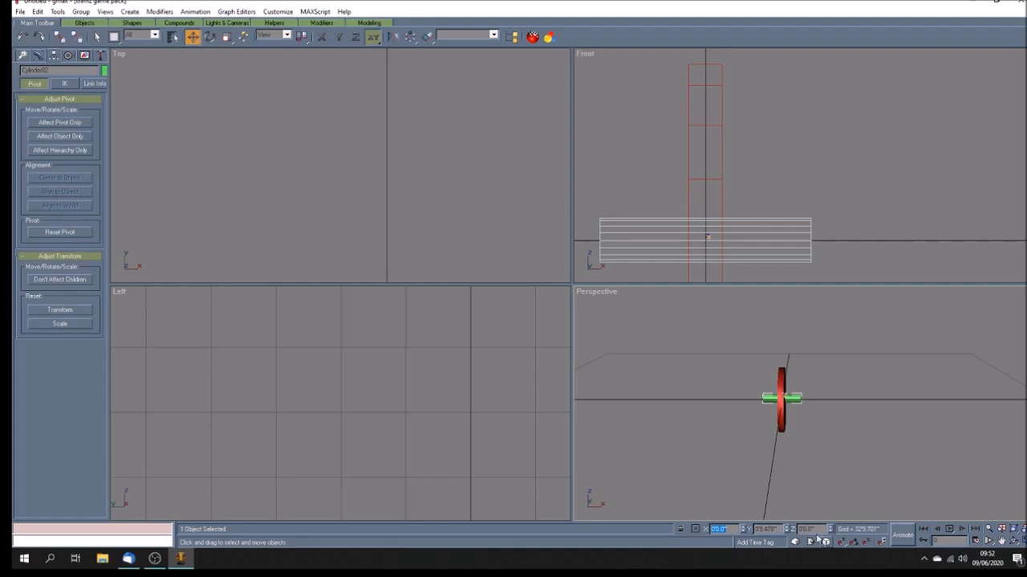
key(Tab)
text(0)
key(Return)
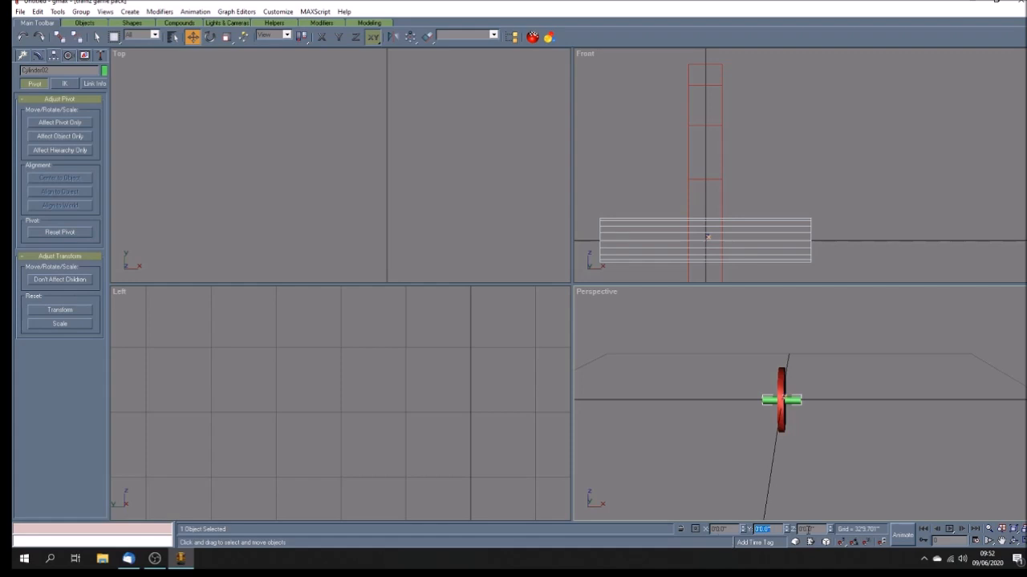
Step: Select the wheel in the Front viewport and move it along X toward the axle's end
click(1002, 542)
drag(663, 259, 726, 202)
scroll(761, 220, down, 4)
click(192, 36)
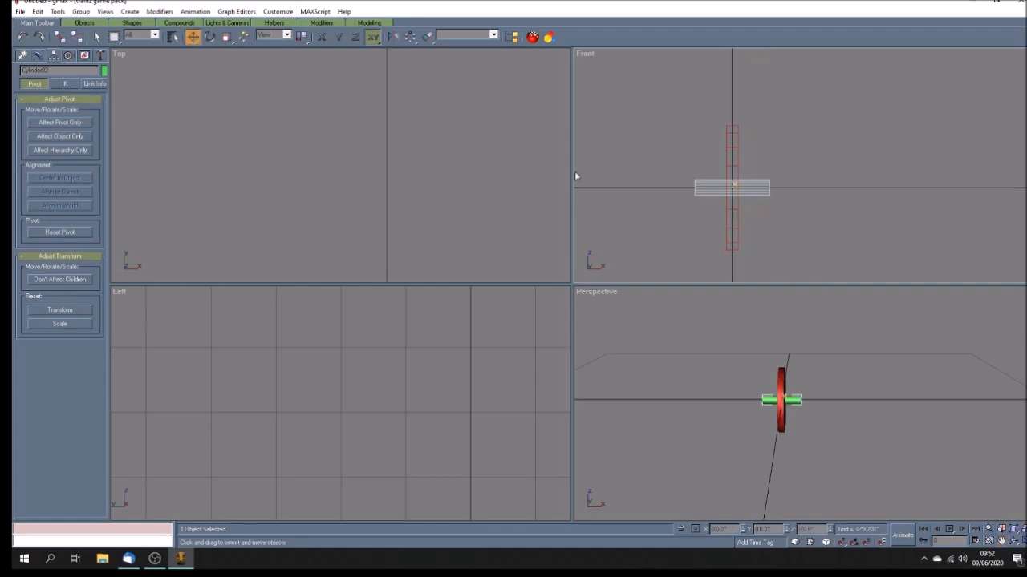
click(728, 209)
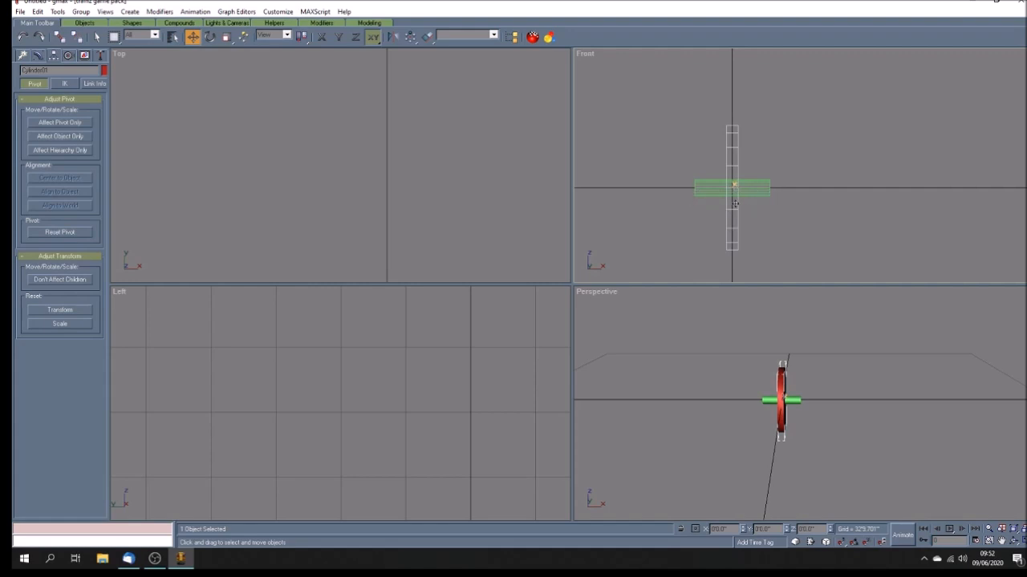
drag(730, 186, 774, 187)
Step: Position the wheel precisely against the axle's end along X
scroll(774, 194, up, 5)
scroll(748, 246, up, 5)
scroll(792, 238, up, 5)
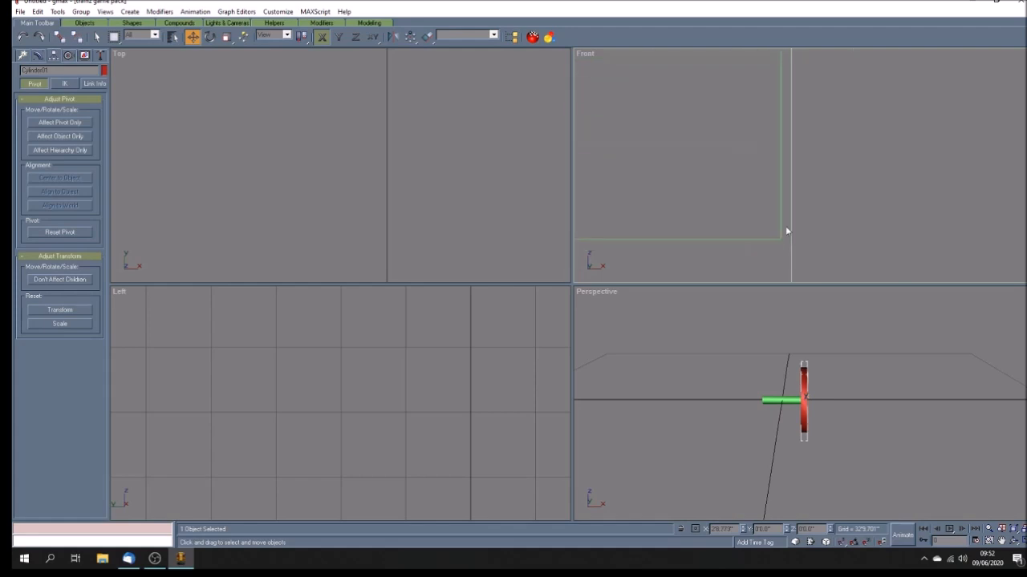
drag(797, 227, 756, 223)
scroll(756, 223, down, 6)
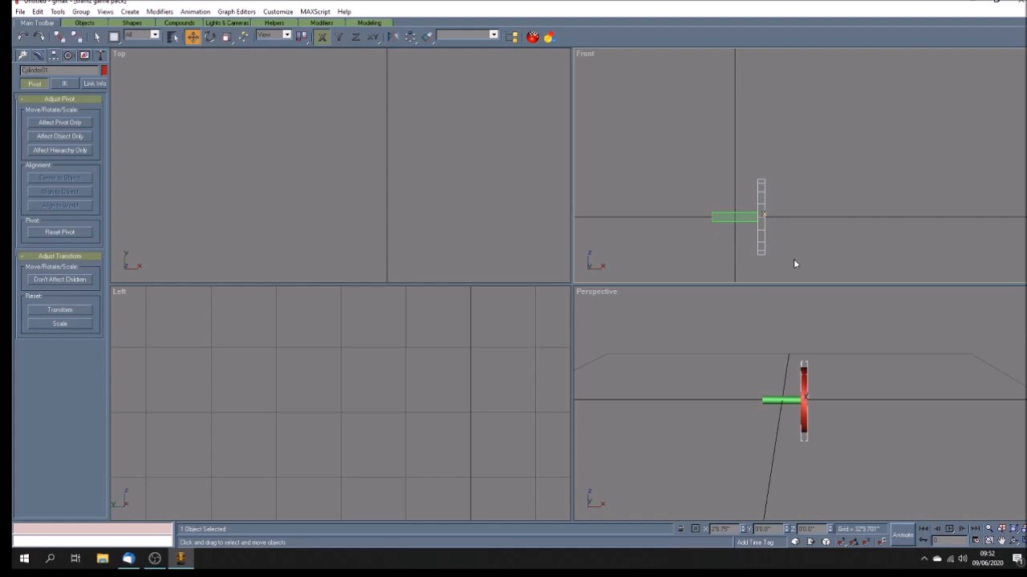
Step: Clone the wheel as a copy and move the copy to the opposite end of the axle by negating its X position
click(37, 11)
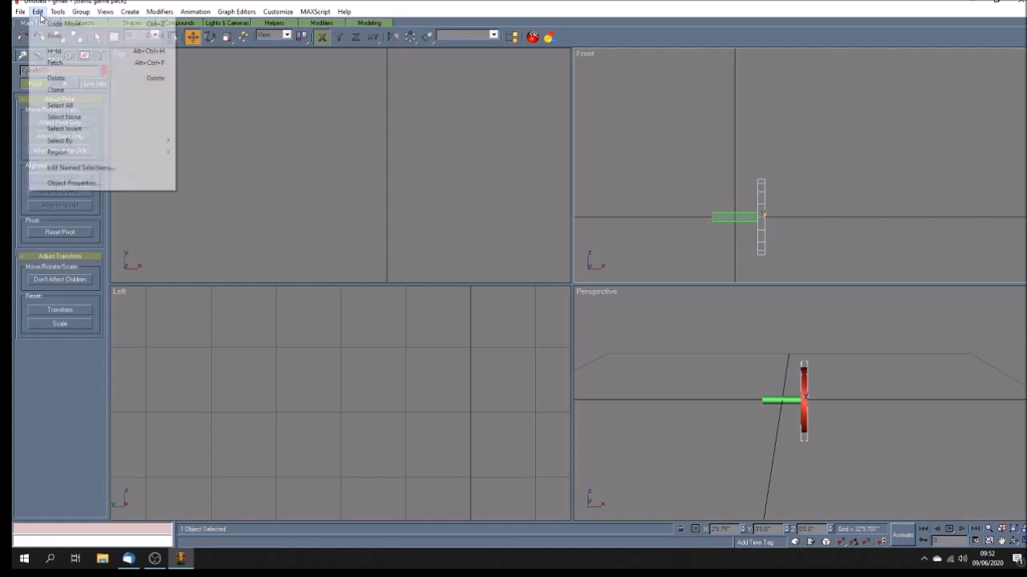
click(56, 90)
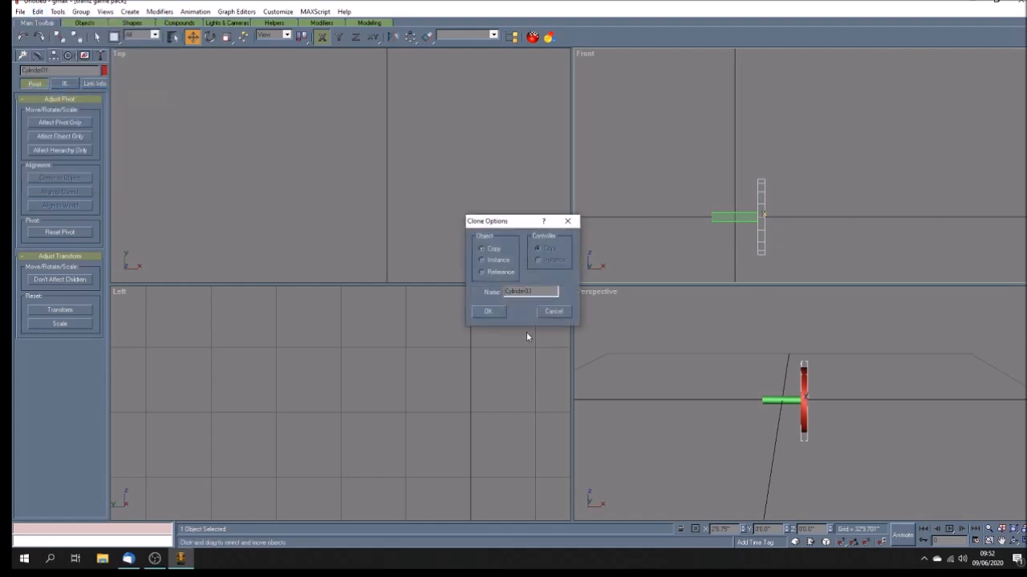
click(488, 312)
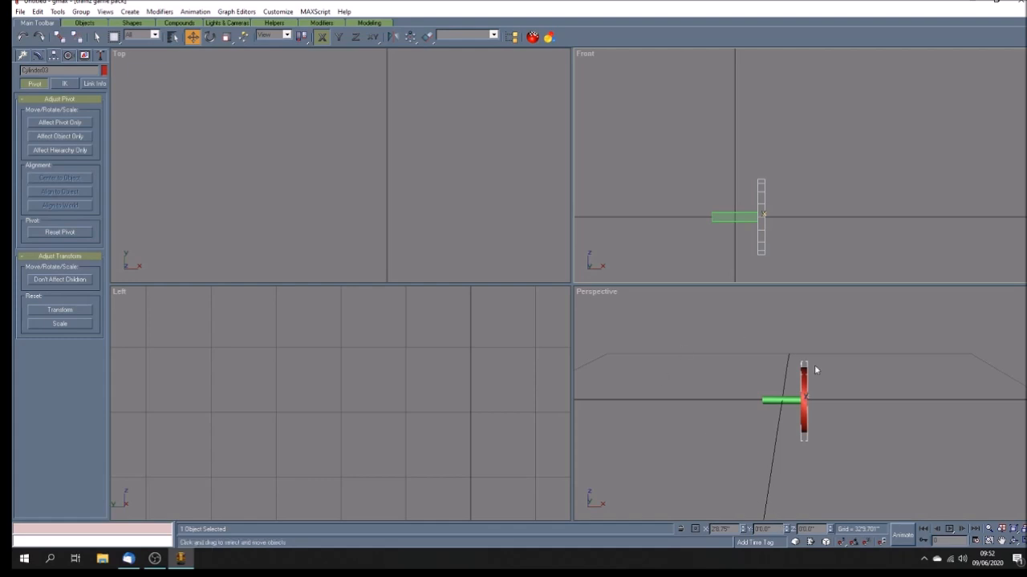
text(-)
key(Return)
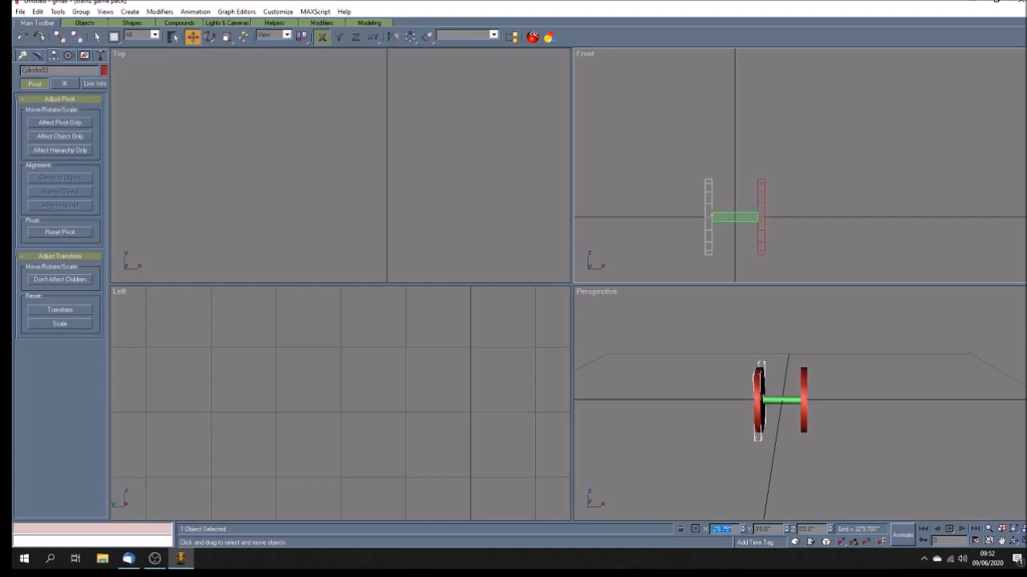
Step: Switch the perspective view to shaded display and clear the selection
click(1013, 541)
drag(766, 433, 823, 445)
click(1001, 542)
key(F3)
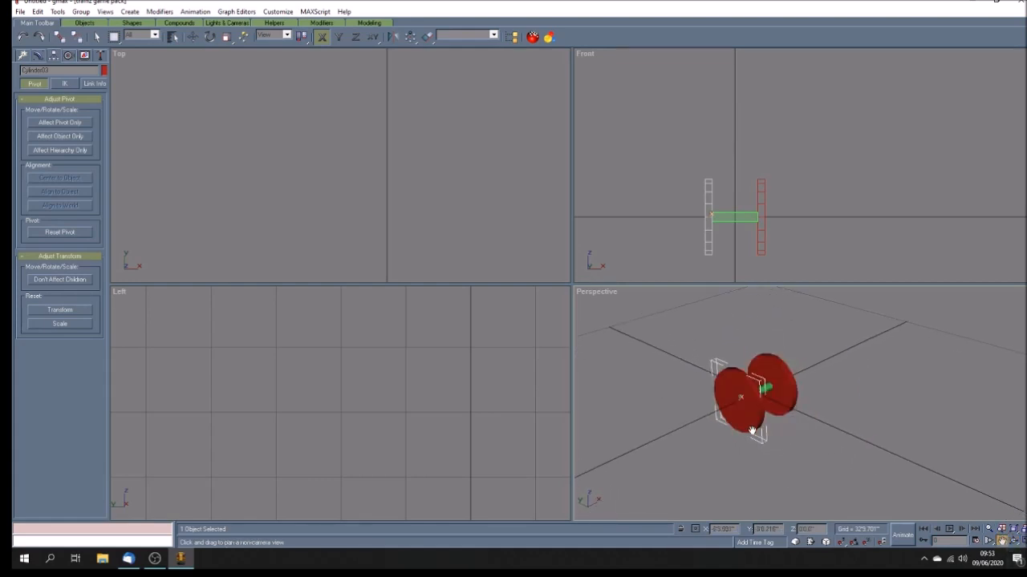
click(1023, 541)
mouse_move(529, 333)
mouse_down()
mouse_move(559, 363)
mouse_move(586, 363)
mouse_move(549, 360)
mouse_move(532, 344)
mouse_move(501, 346)
mouse_move(543, 351)
mouse_move(561, 367)
mouse_move(531, 393)
mouse_move(577, 394)
mouse_move(602, 355)
mouse_up()
click(1013, 541)
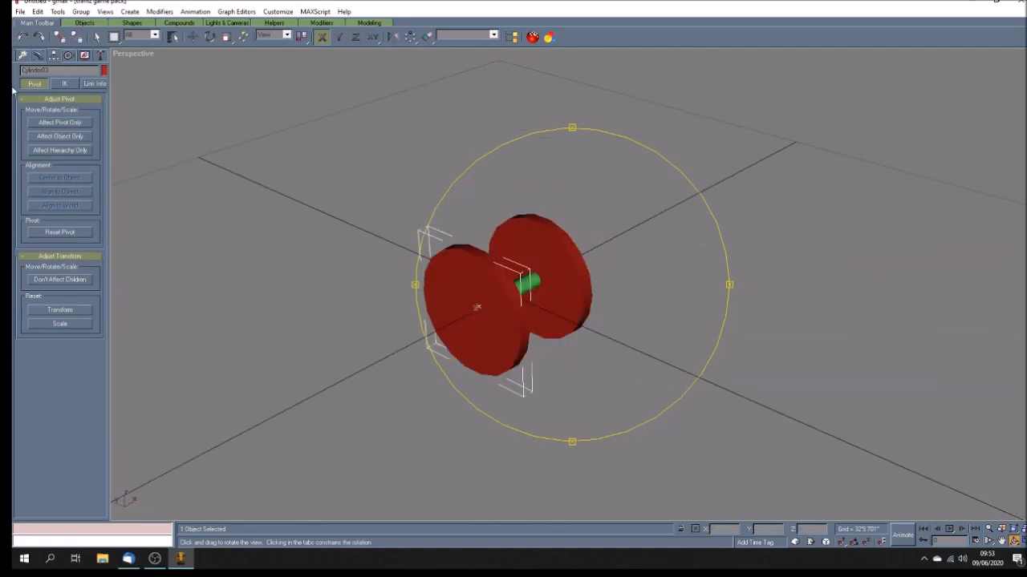
click(97, 37)
click(595, 361)
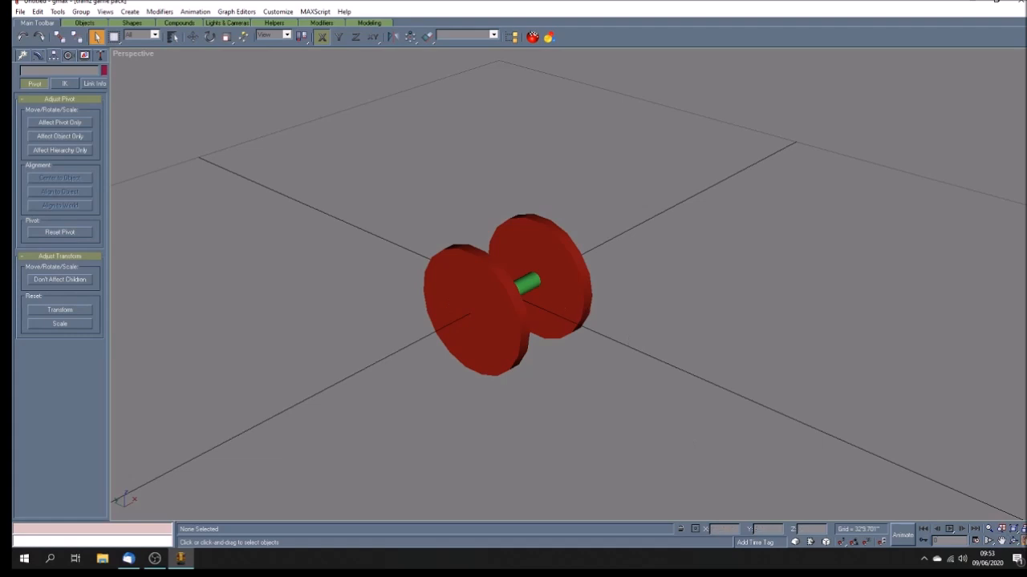
Step: Create a Dummy helper in the Top viewport beside the axle
click(1022, 541)
click(1001, 542)
drag(364, 216, 226, 86)
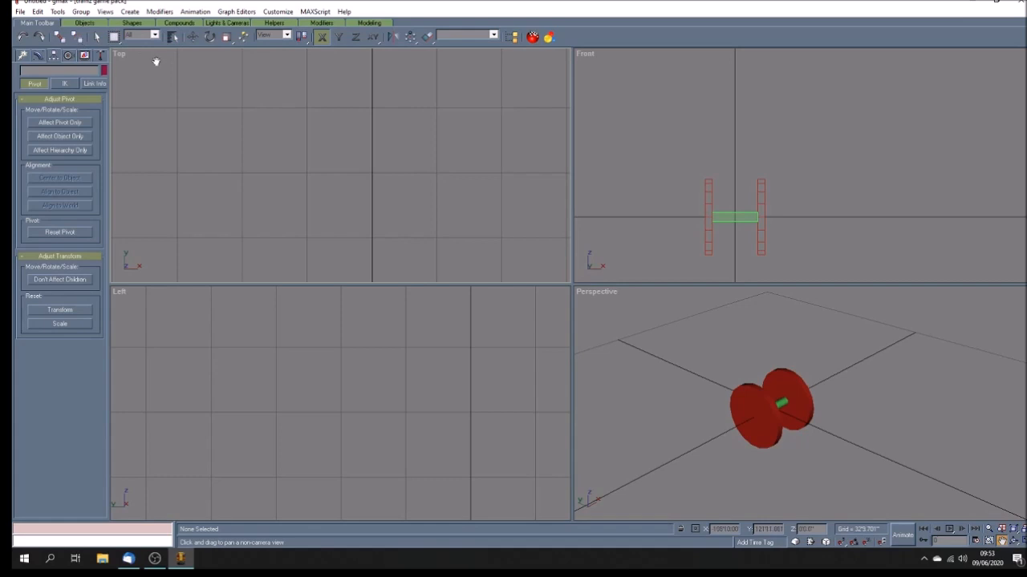
drag(374, 192, 364, 123)
scroll(364, 142, down, 4)
scroll(365, 162, up, 10)
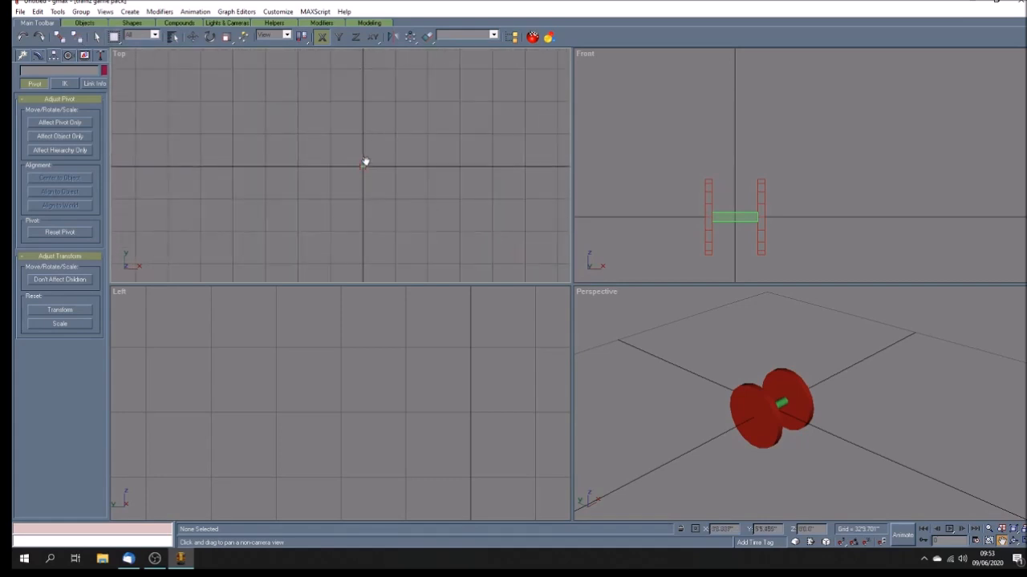
drag(316, 182, 399, 232)
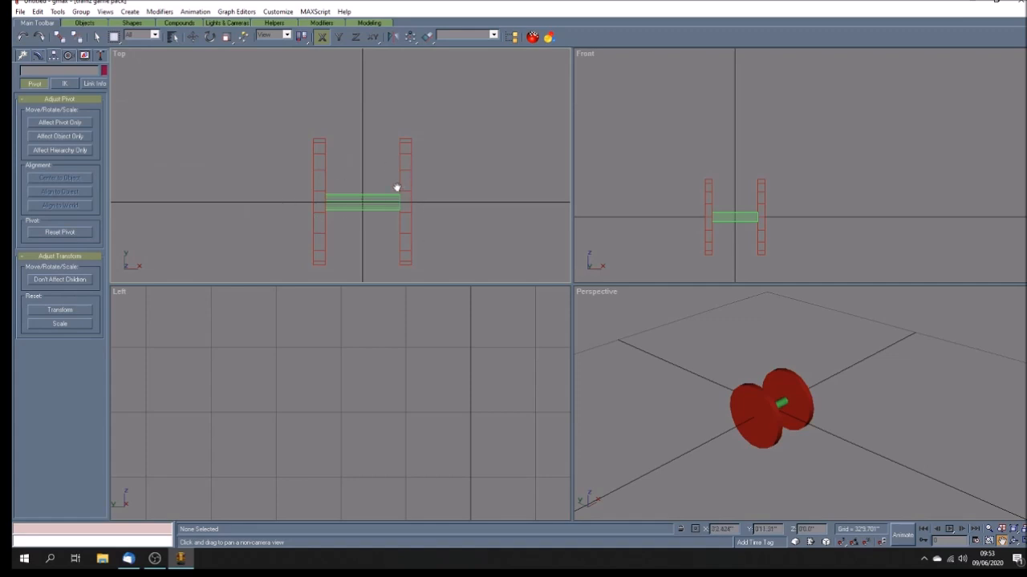
scroll(314, 401, down, 5)
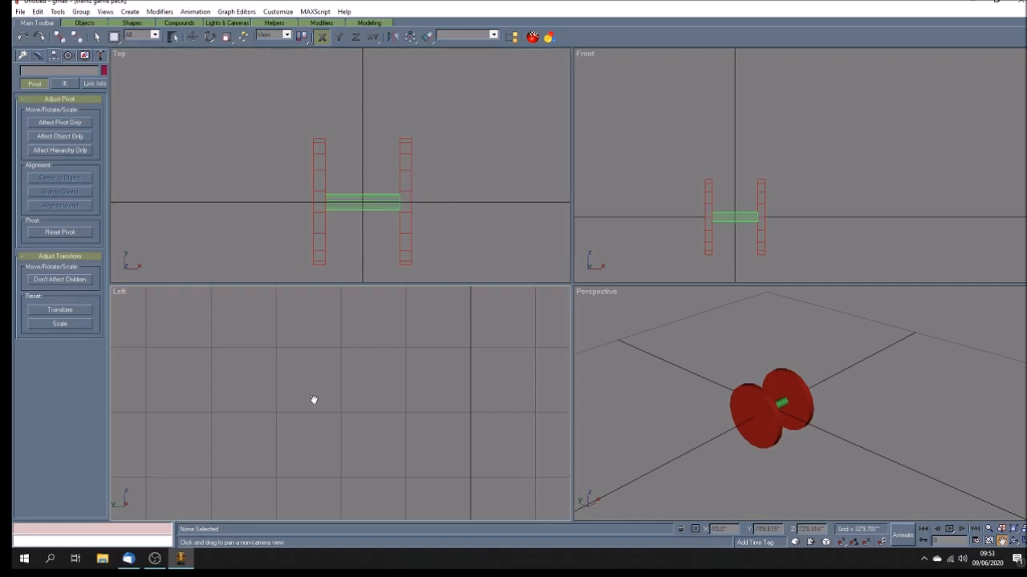
scroll(316, 429, up, 6)
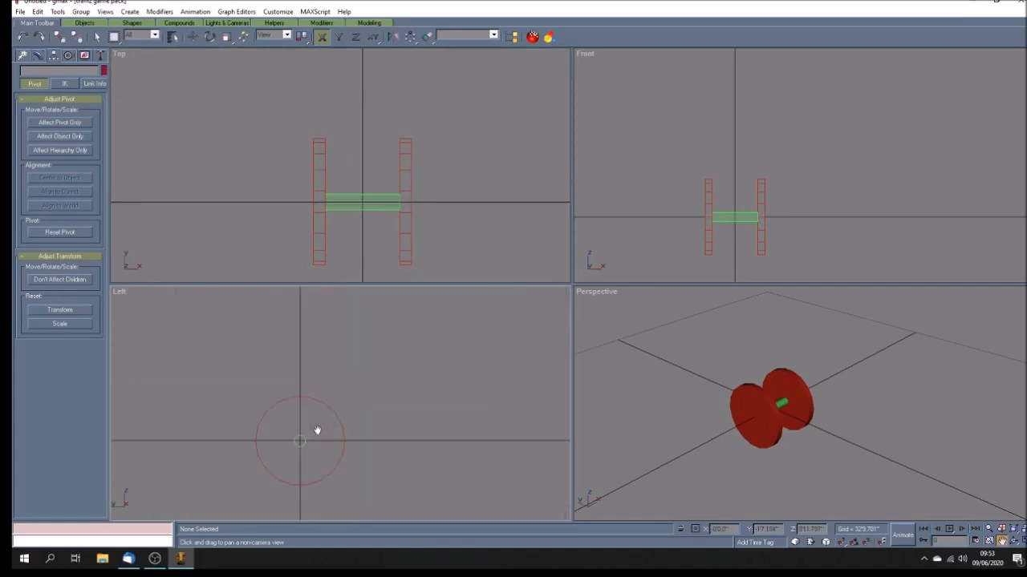
drag(350, 230, 353, 192)
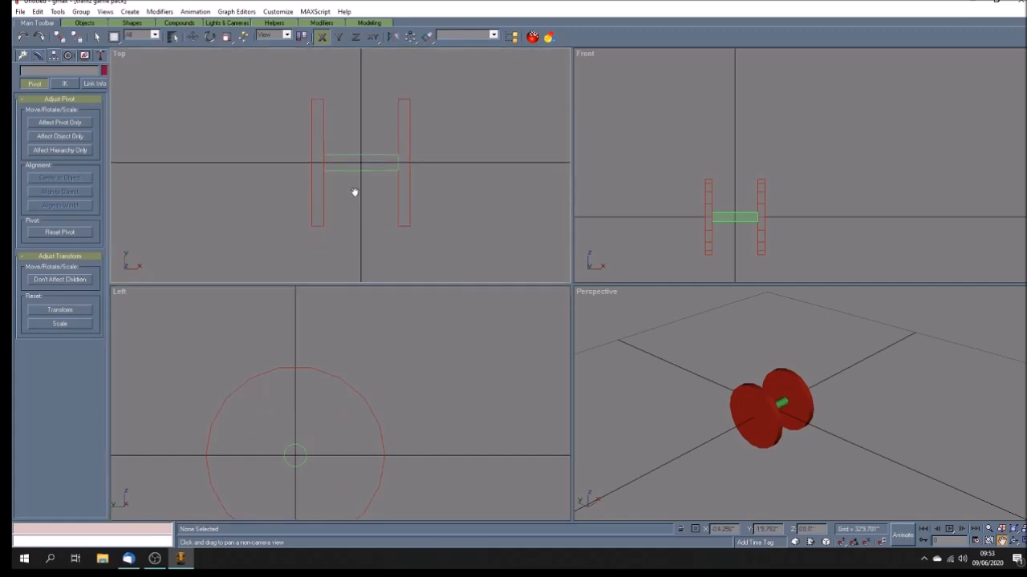
key(alt+w)
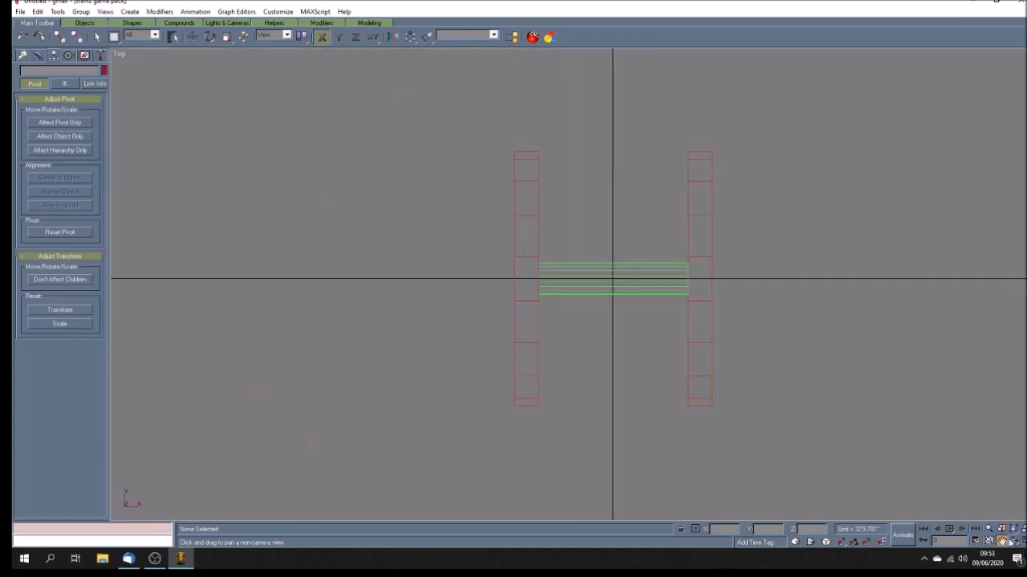
drag(619, 323, 522, 328)
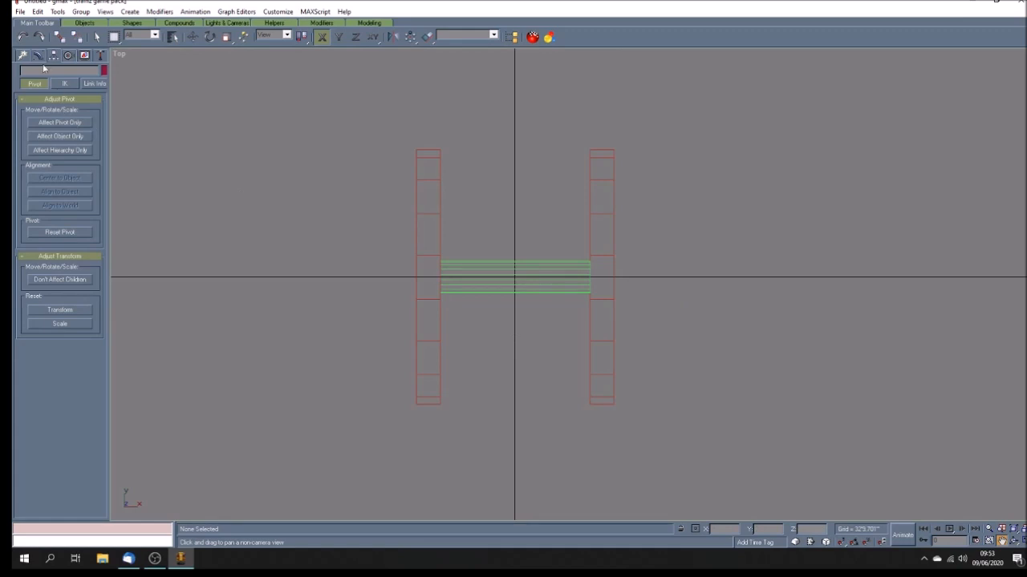
click(22, 55)
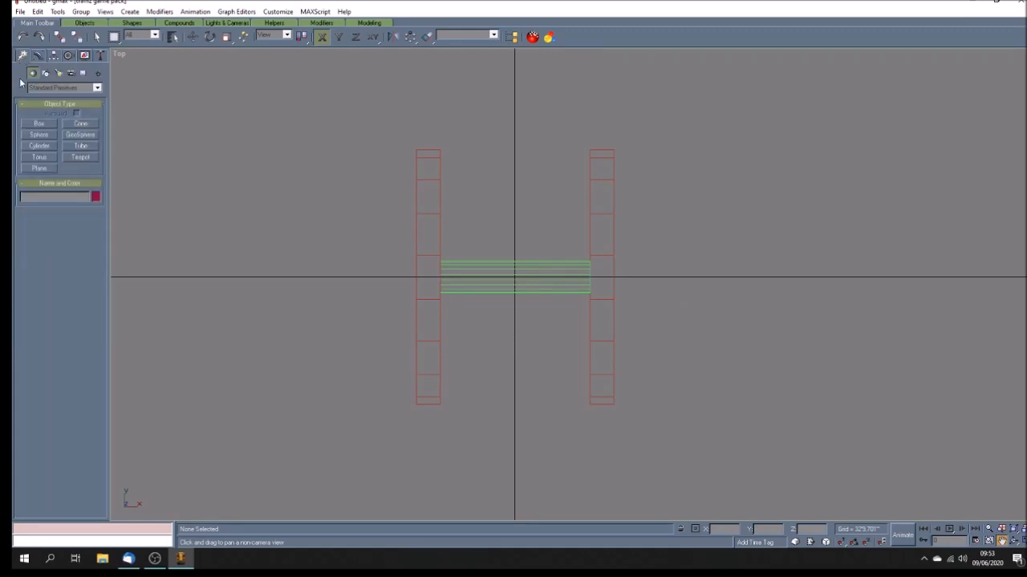
click(83, 73)
click(38, 125)
drag(312, 240, 322, 250)
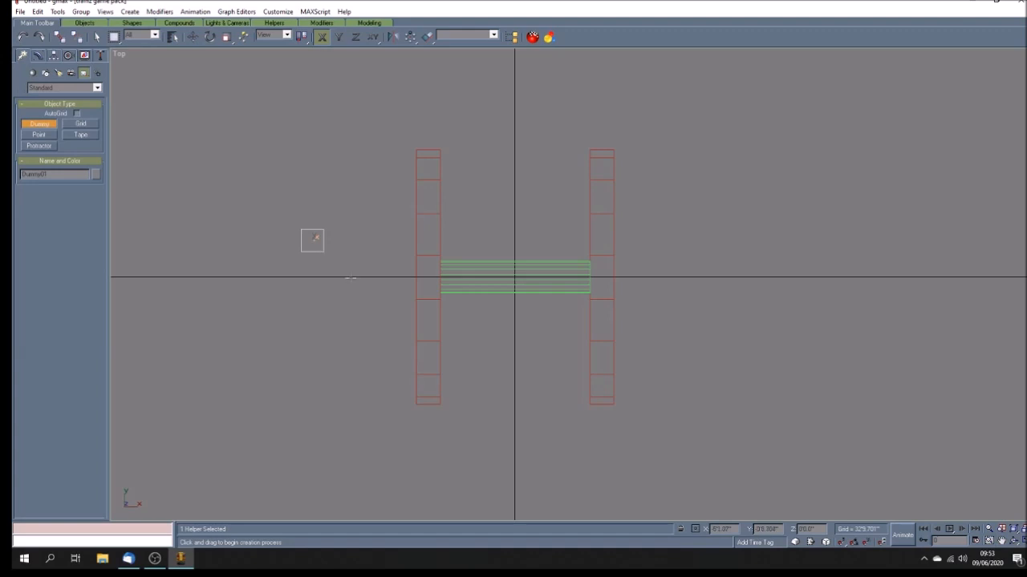
Step: Name the dummy b_axle01 and align its center to the axle's center on X, Y and Z
click(62, 176)
text(T)
key(alt+a)
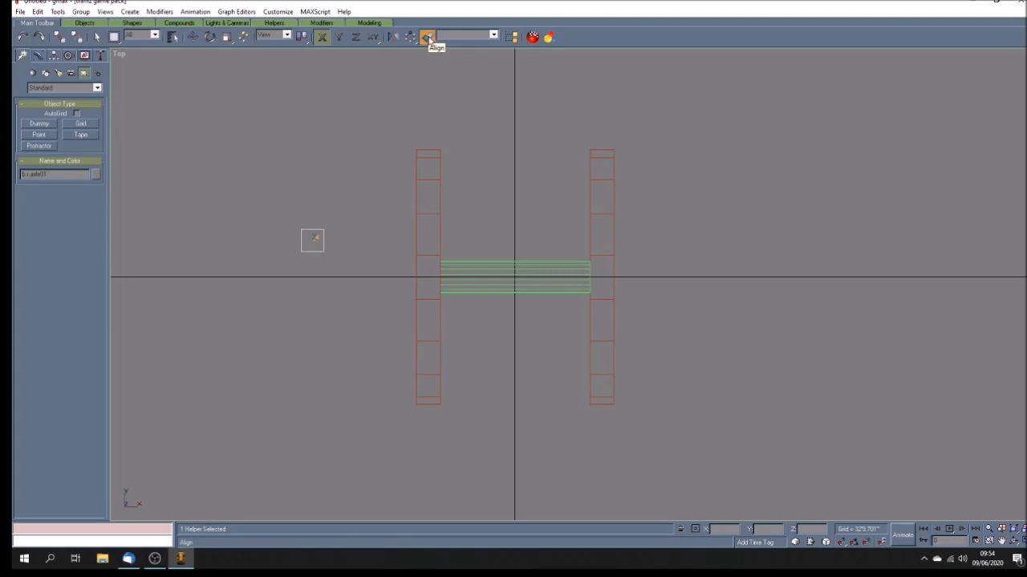
click(496, 289)
click(466, 216)
click(507, 217)
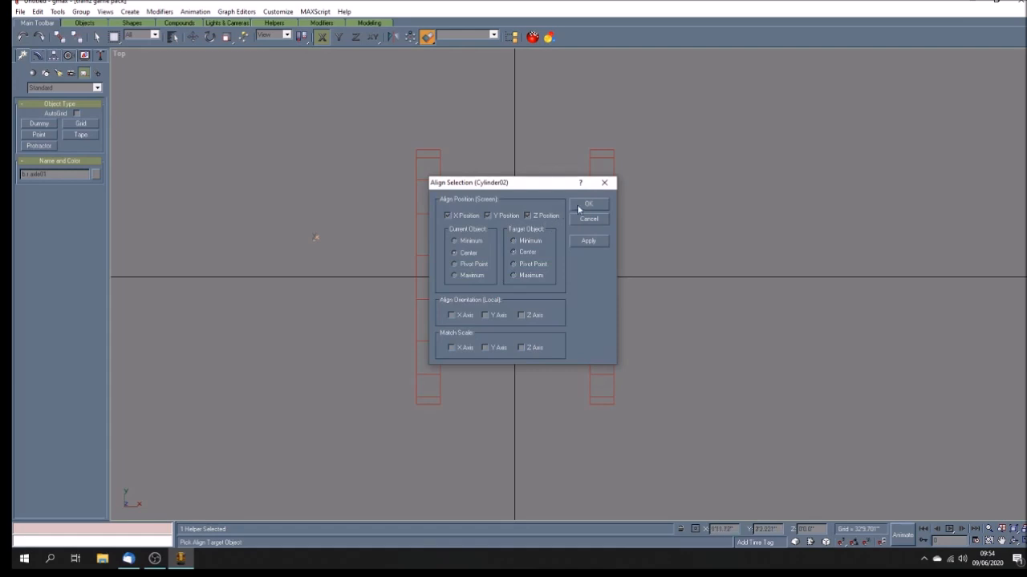
click(584, 205)
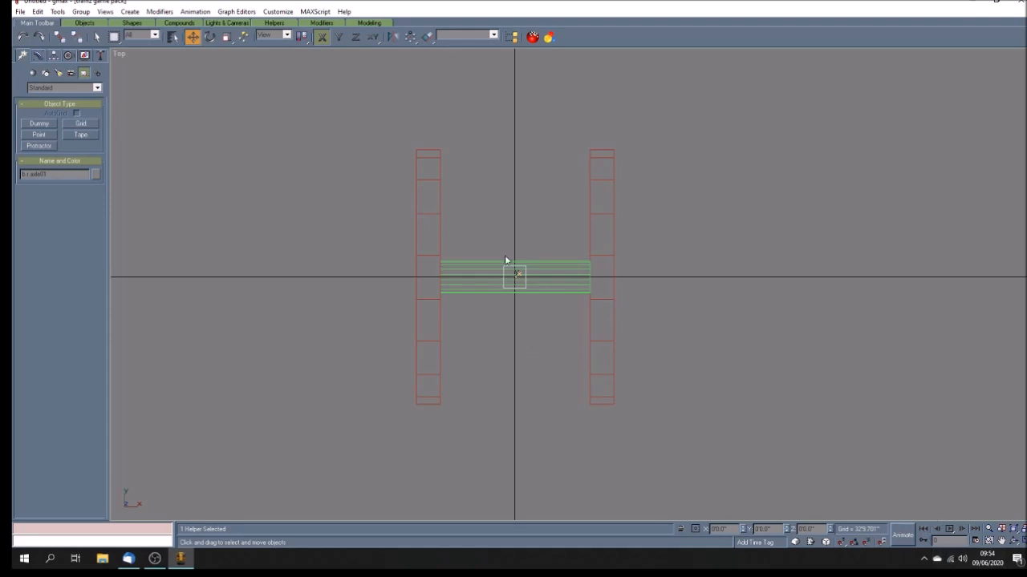
Step: Turn on Animate mode and adjust the animation length in Time Configuration
click(904, 535)
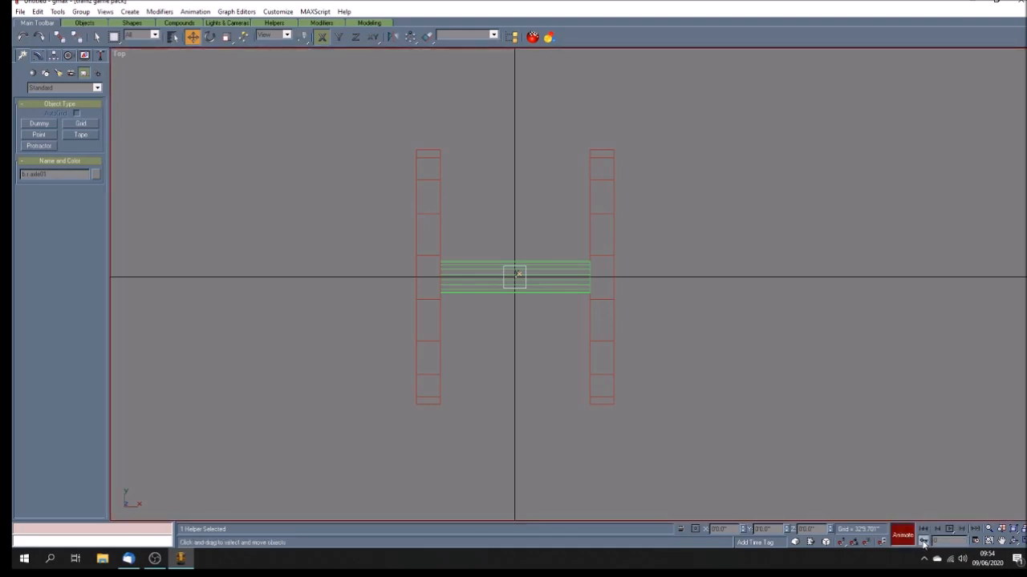
click(976, 542)
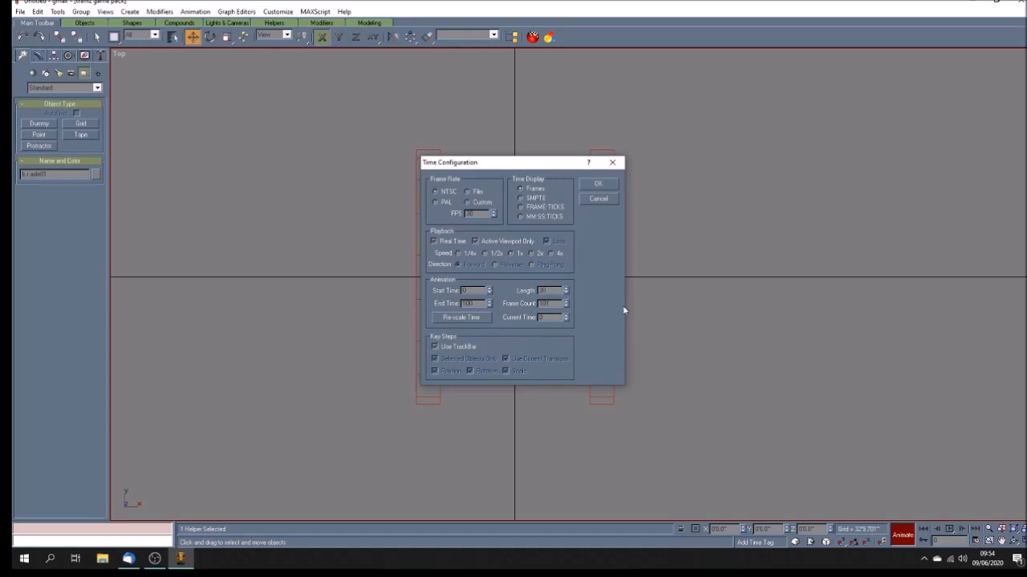
double_click(556, 305)
click(600, 186)
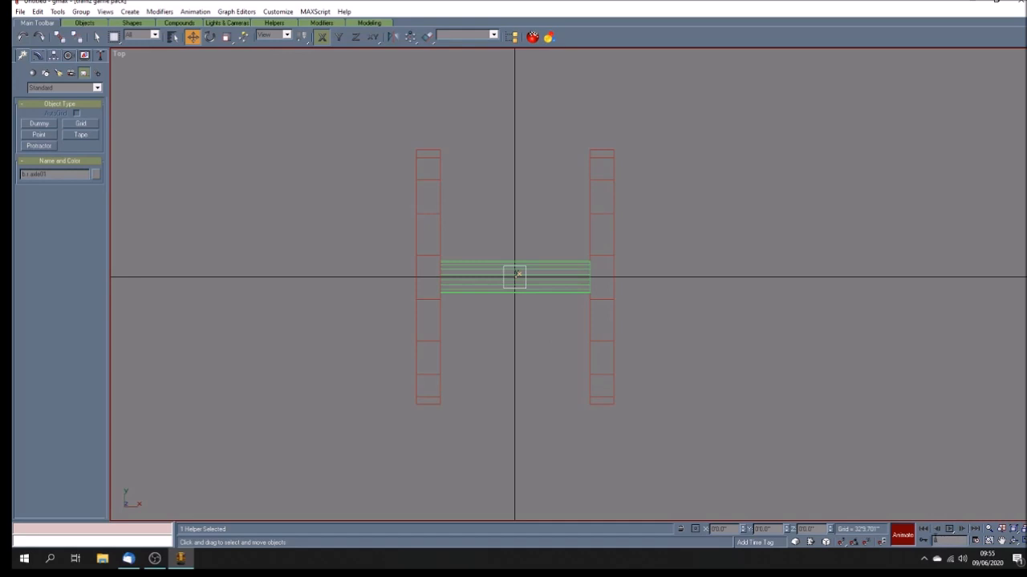
Step: Rotate the dummy about the Z axis with Animate on to keyframe its spin
click(949, 529)
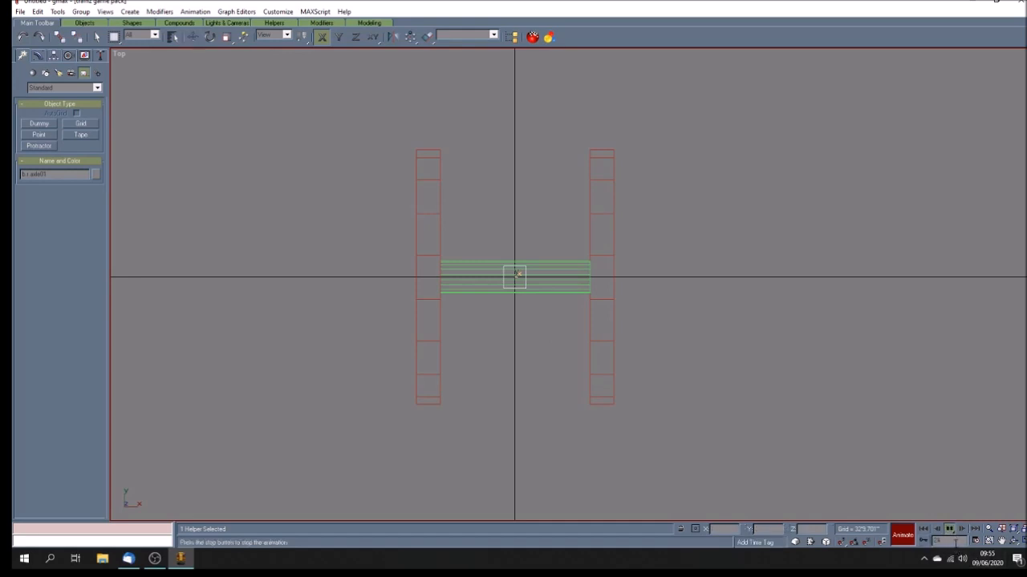
click(951, 530)
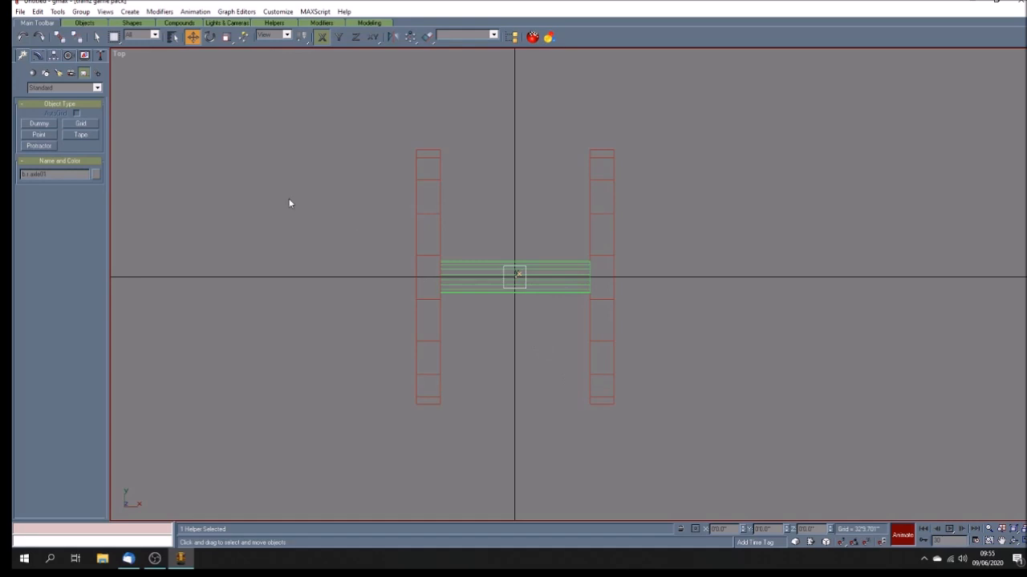
click(212, 39)
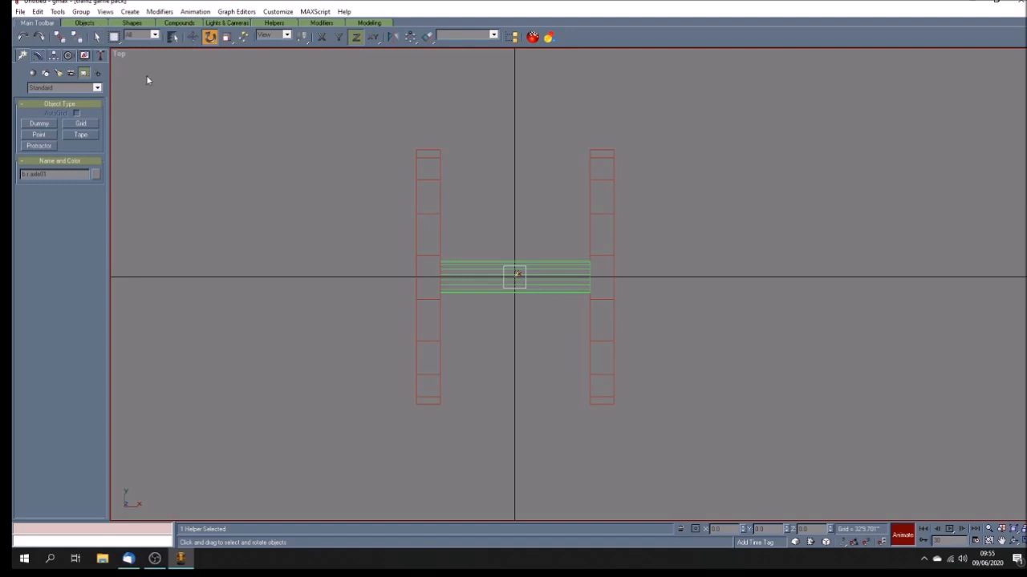
click(322, 37)
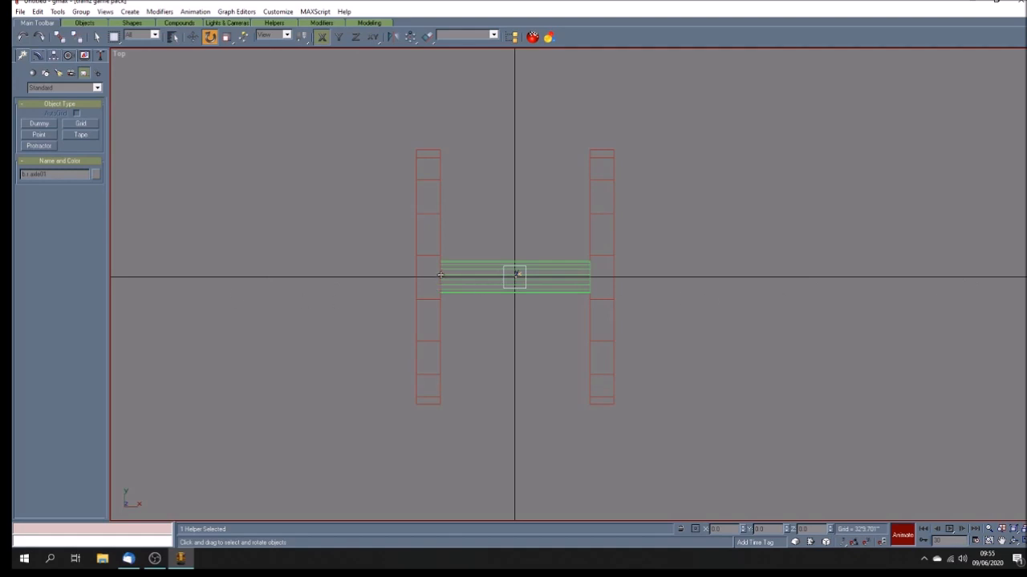
drag(527, 276, 523, 96)
drag(523, 94, 523, 99)
click(844, 429)
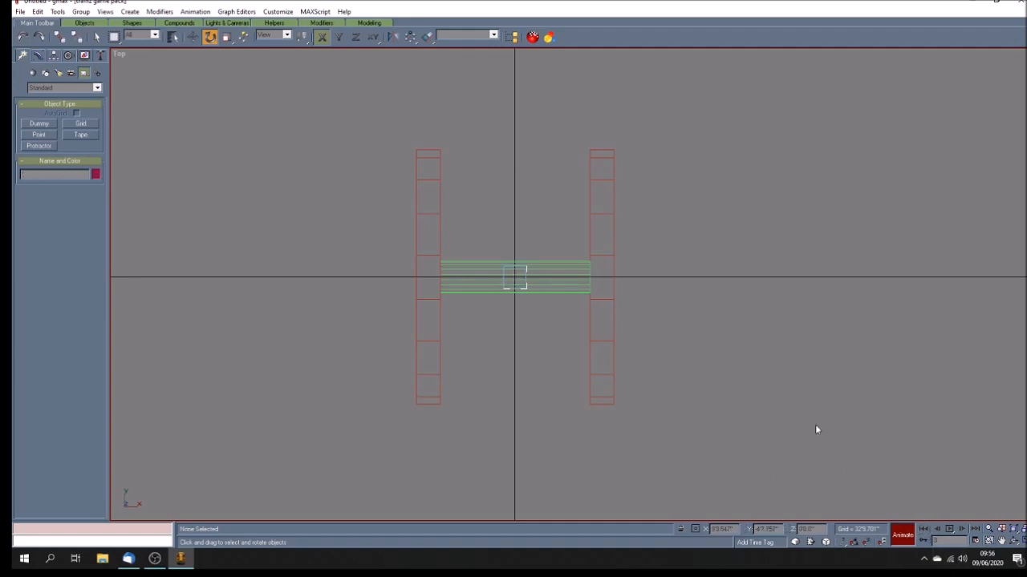
Step: Play the animation in the maximized perspective view
click(1016, 541)
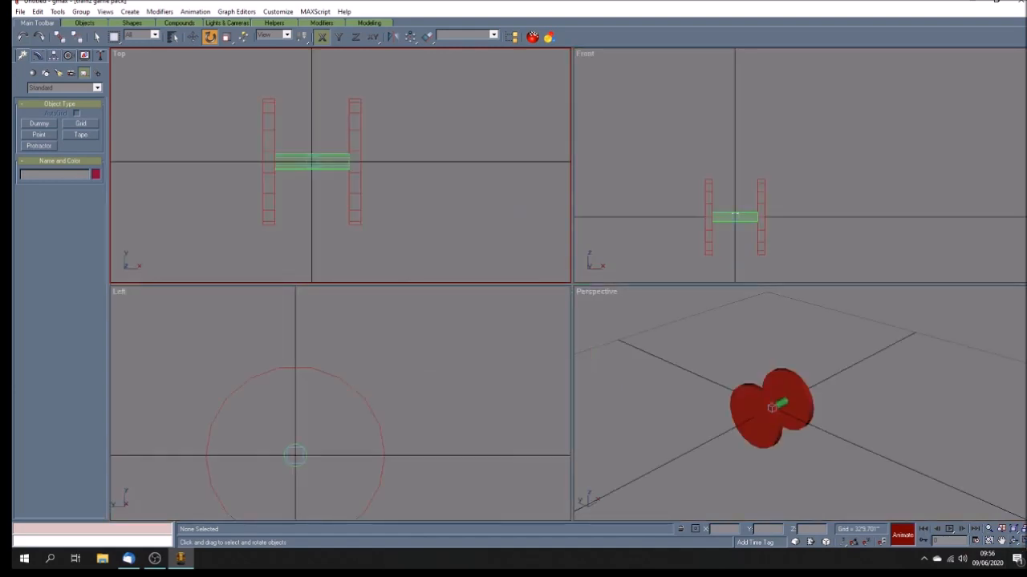
click(1002, 540)
drag(799, 432, 774, 408)
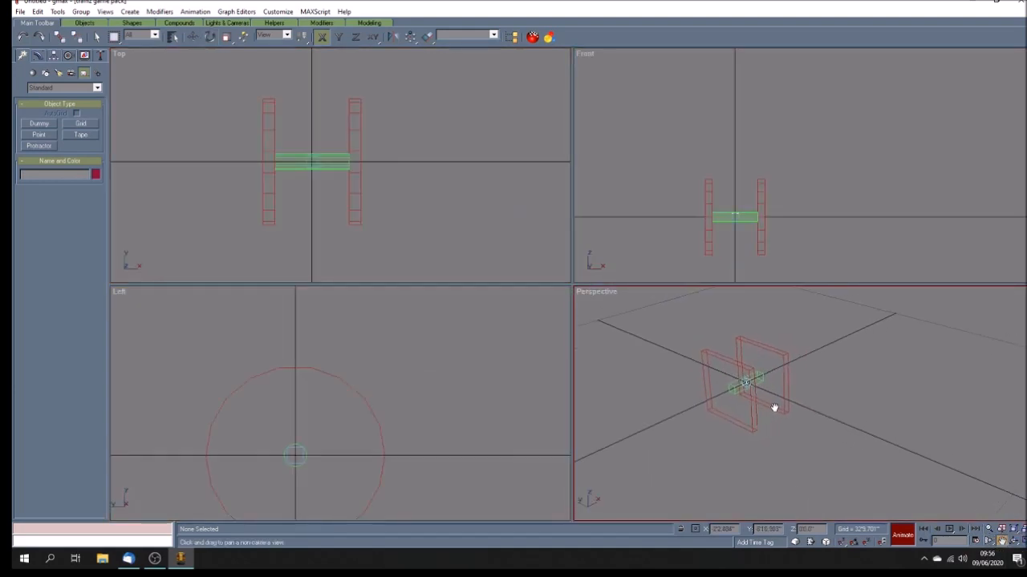
key(w)
drag(446, 270, 449, 271)
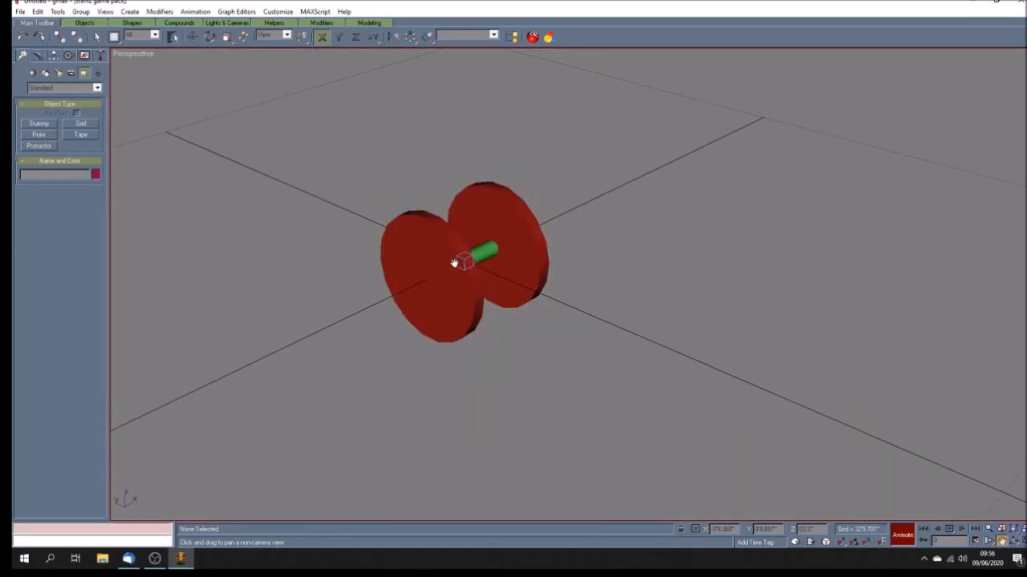
click(949, 530)
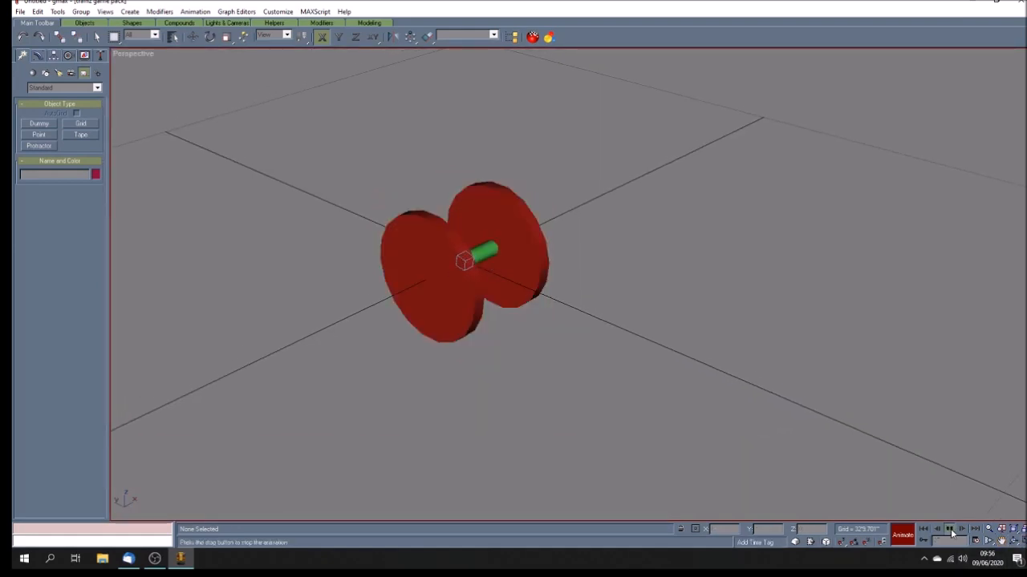
click(949, 530)
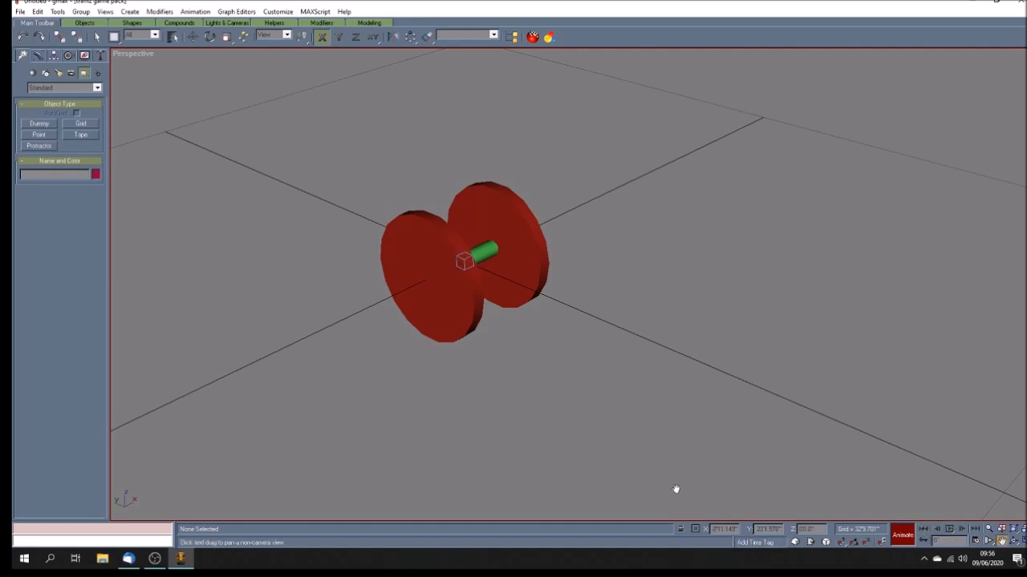
Step: Select both wheels and the axle and link them to the b_axle01 dummy as their parent
click(97, 38)
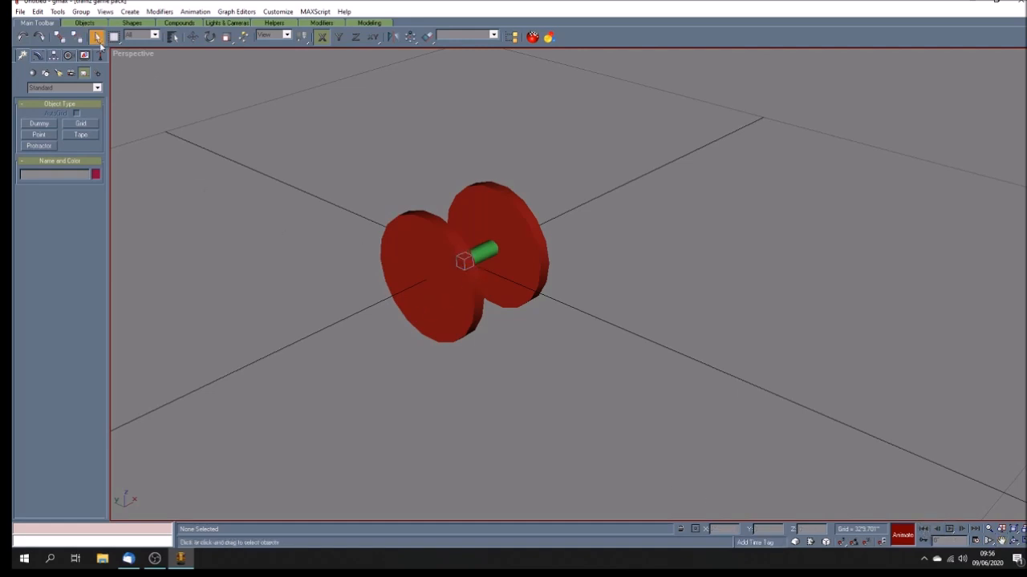
click(496, 256)
ctrl+click(545, 246)
ctrl+click(403, 227)
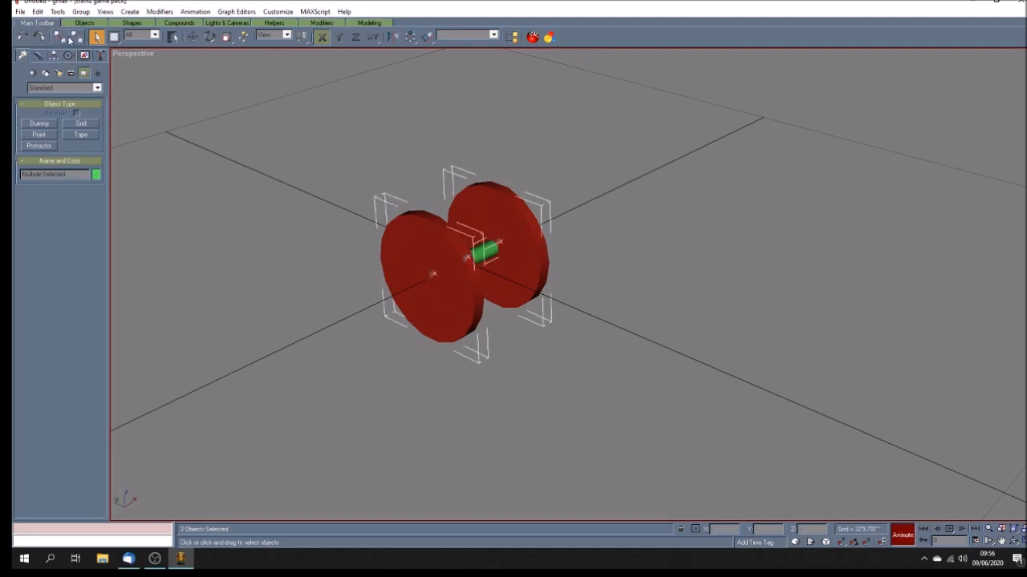
click(62, 41)
key(h)
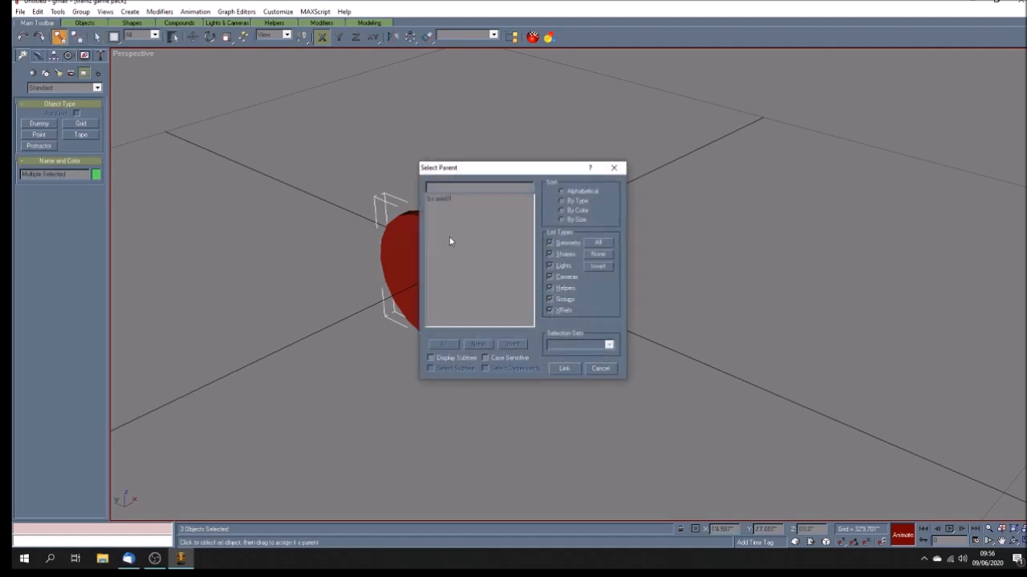
click(449, 199)
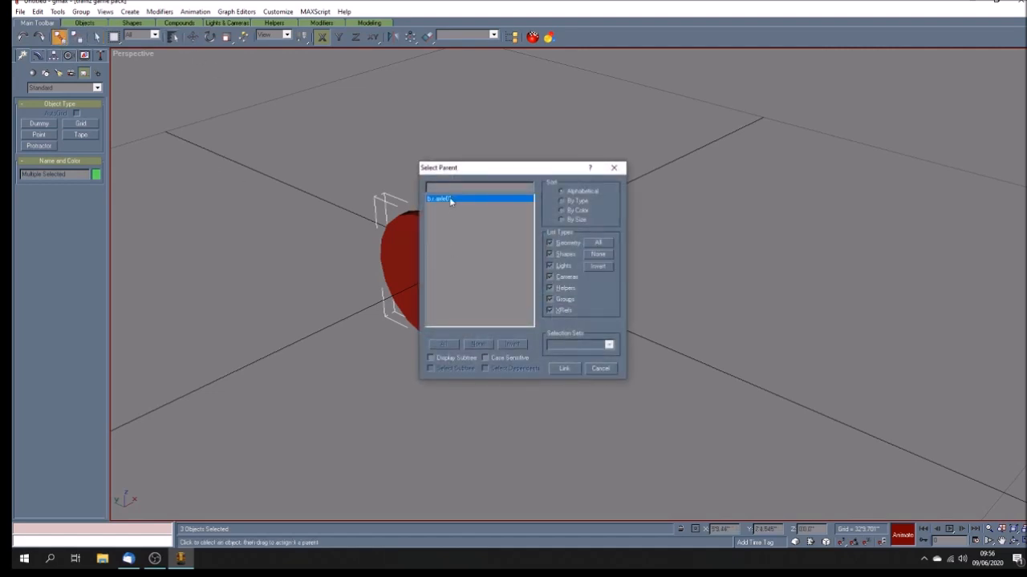
click(565, 368)
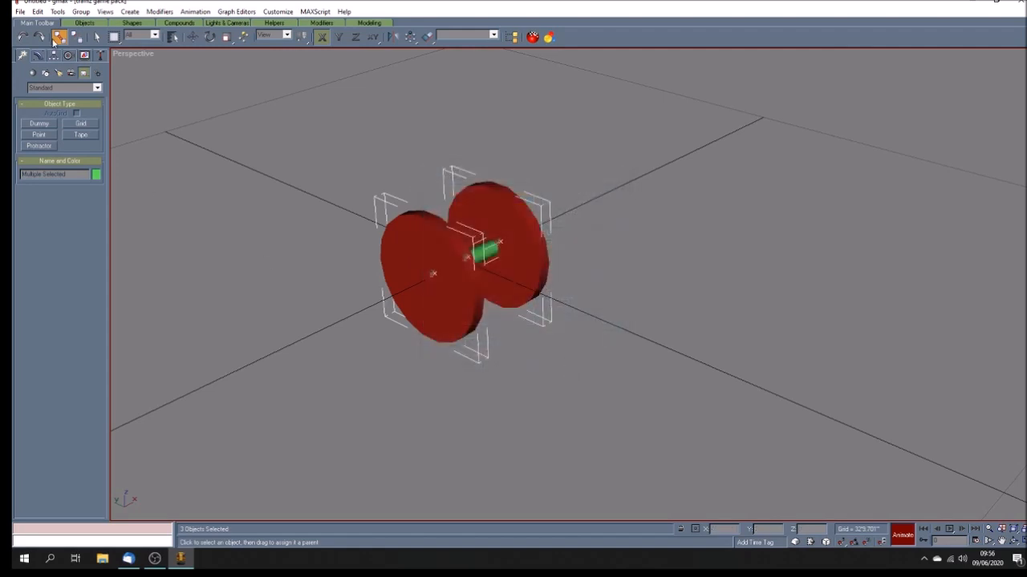
Step: Deselect everything and play the animation to check that the wheelset spins with the dummy
click(95, 37)
click(208, 174)
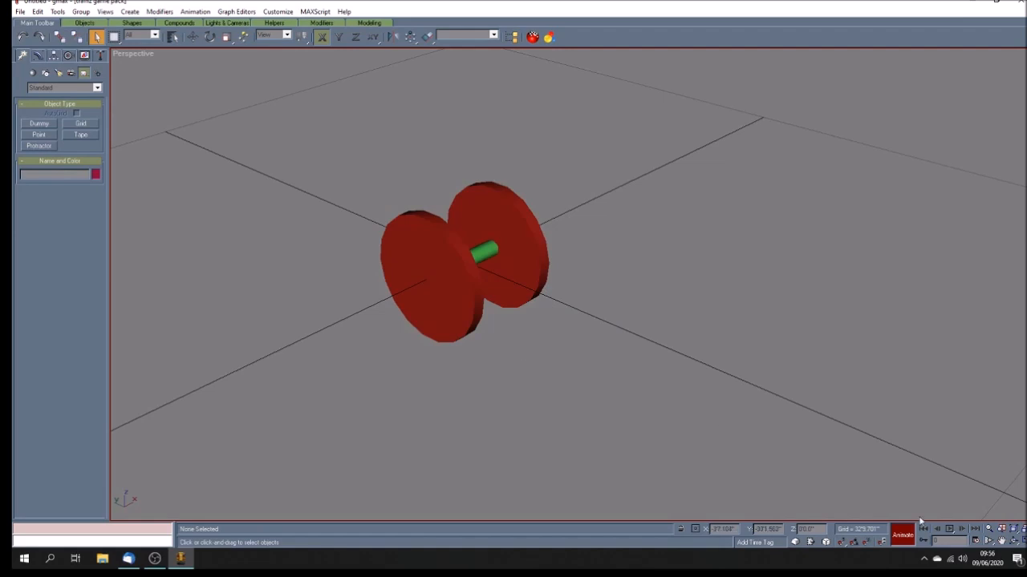
click(950, 530)
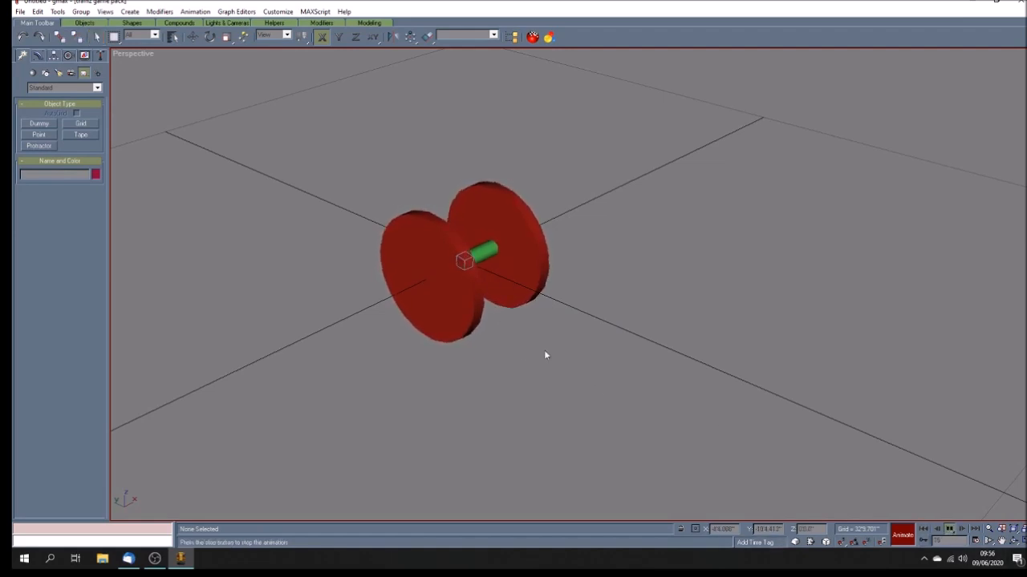
click(949, 530)
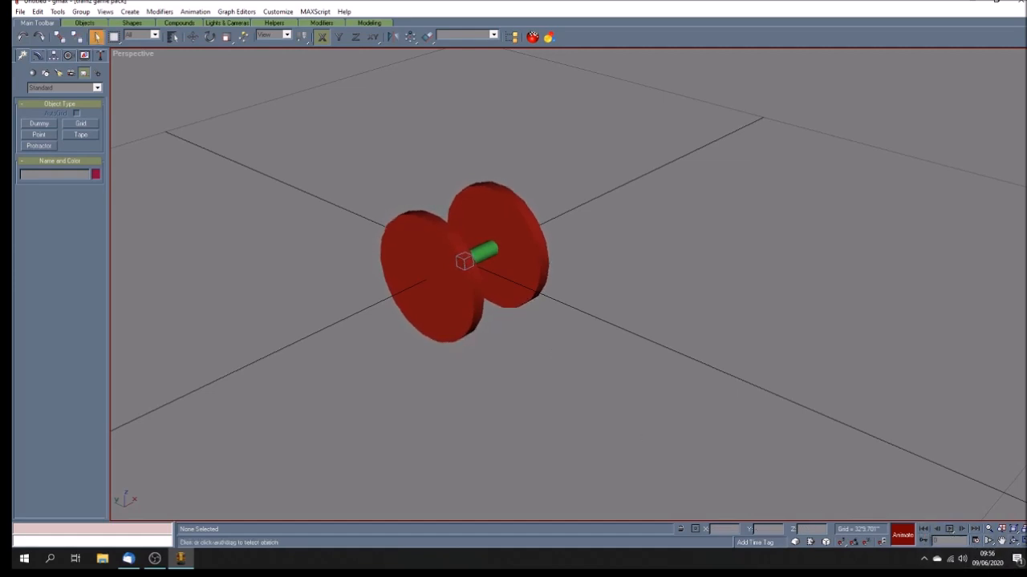
Step: Restore the four viewports and create a second dummy in the Top view, naming it b_main
click(1017, 540)
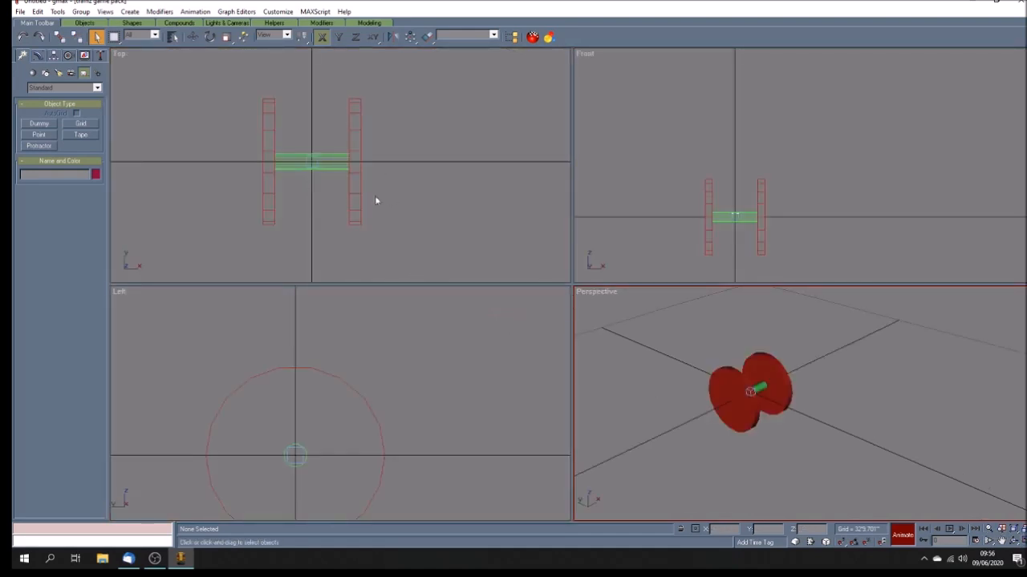
click(459, 205)
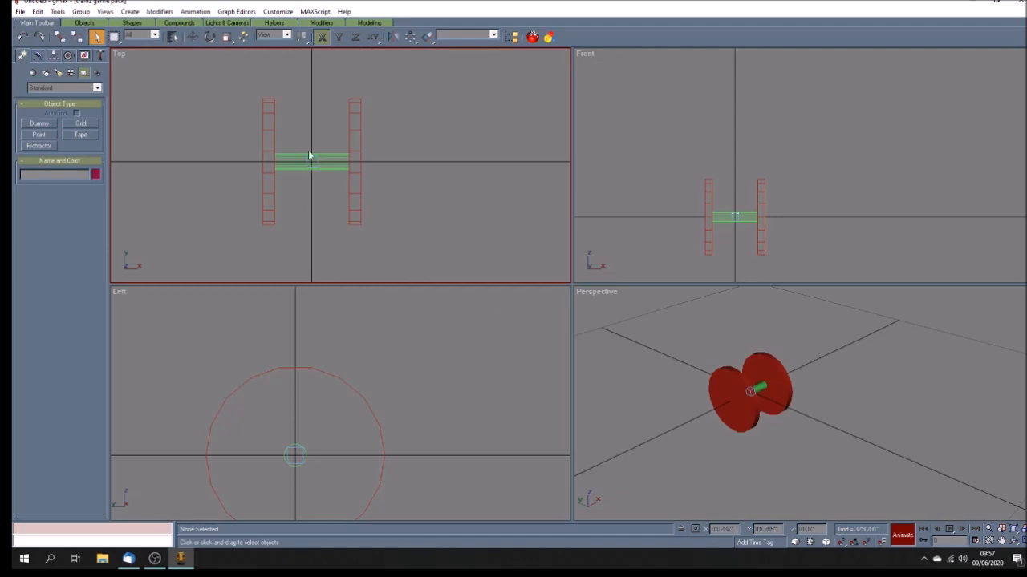
click(38, 124)
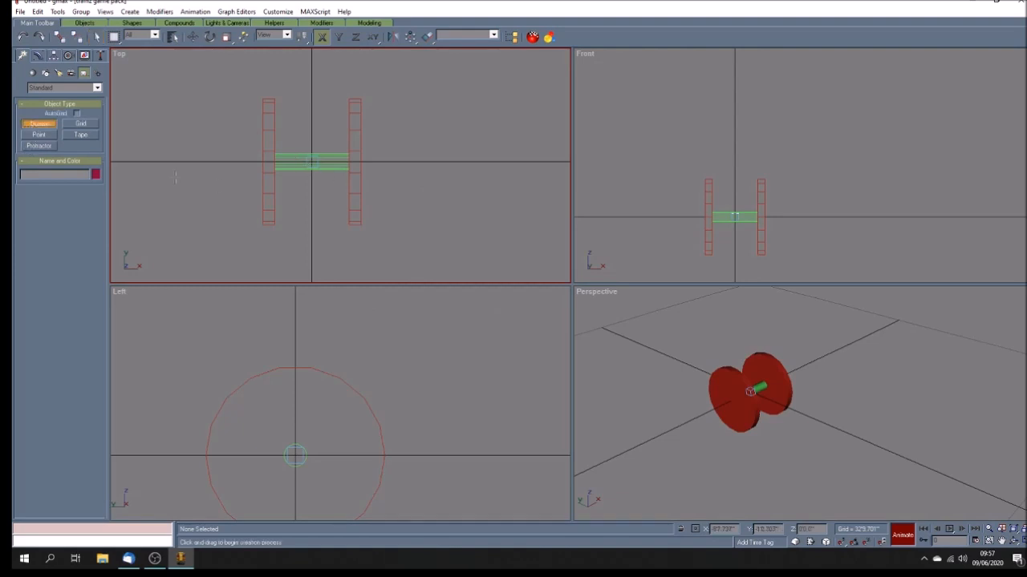
drag(183, 153, 195, 164)
drag(58, 174, 13, 158)
text(b.r.main)
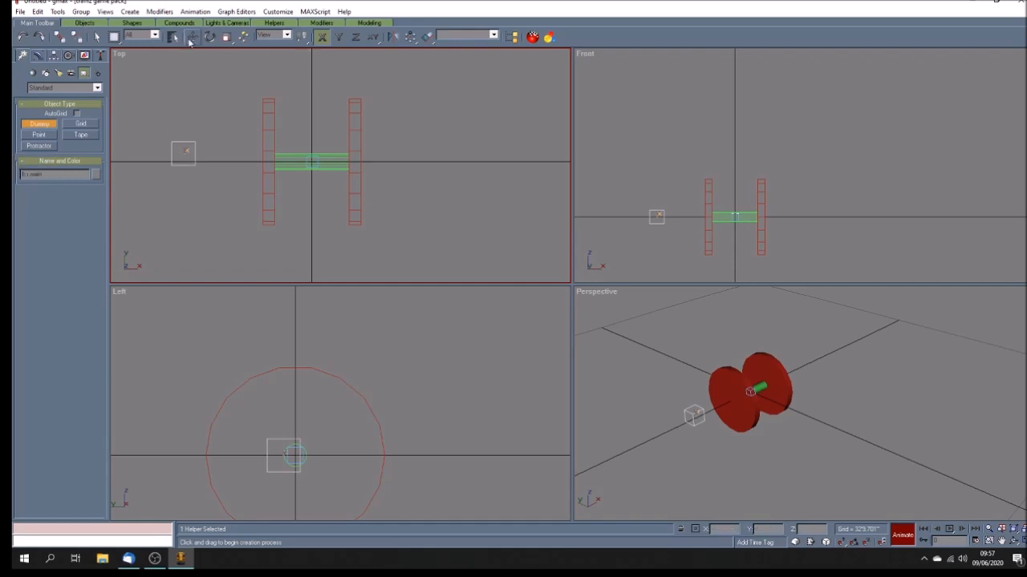
Step: Move b_main to X 0 and Y 0 so it sits at the wheelset's centre
click(193, 36)
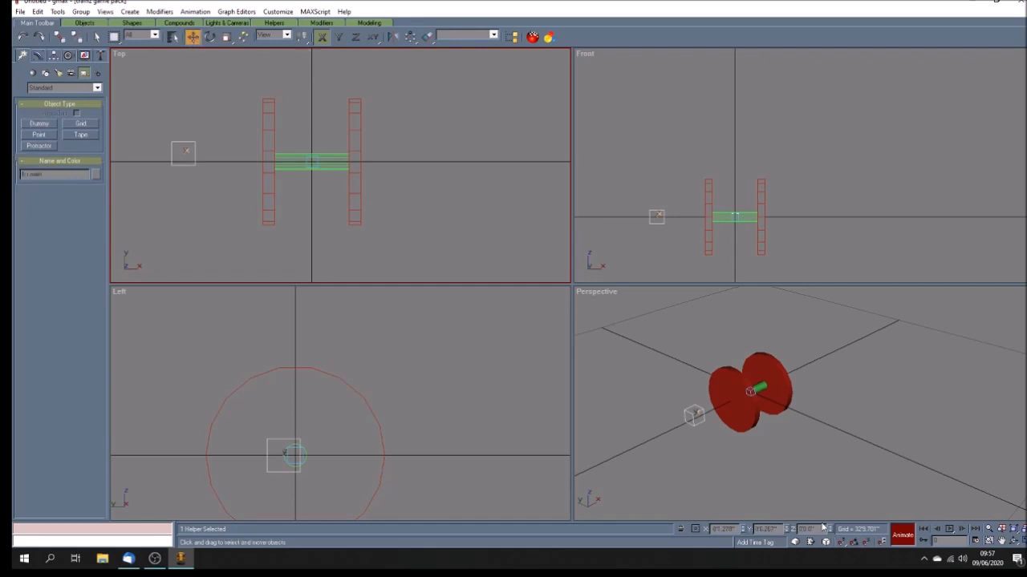
drag(737, 530, 605, 500)
text(0)
key(Tab)
text(0)
key(Tab)
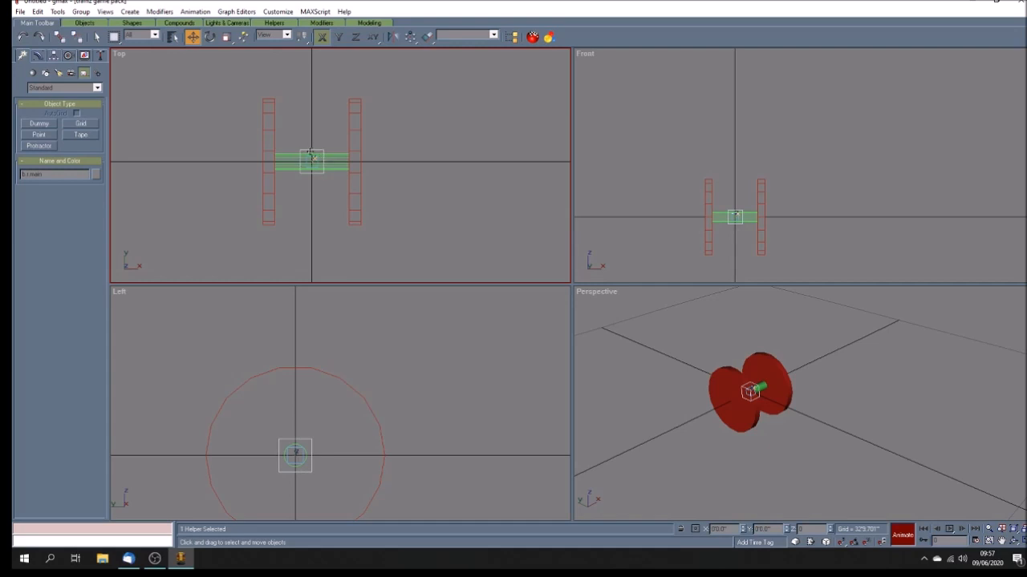
click(322, 184)
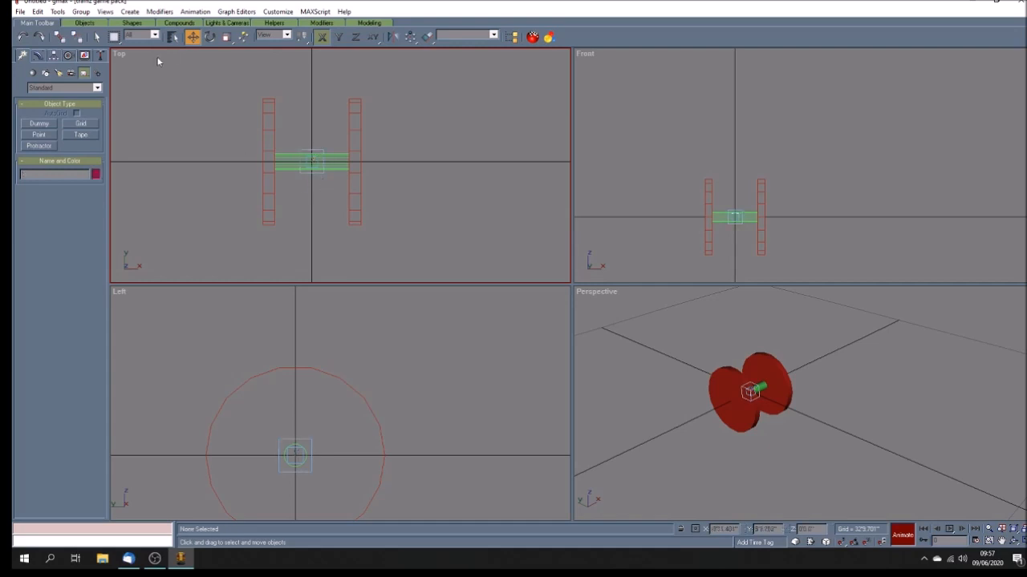
Step: Select b_axle01 with the subtree shown and link it to b_main as its parent
key(h)
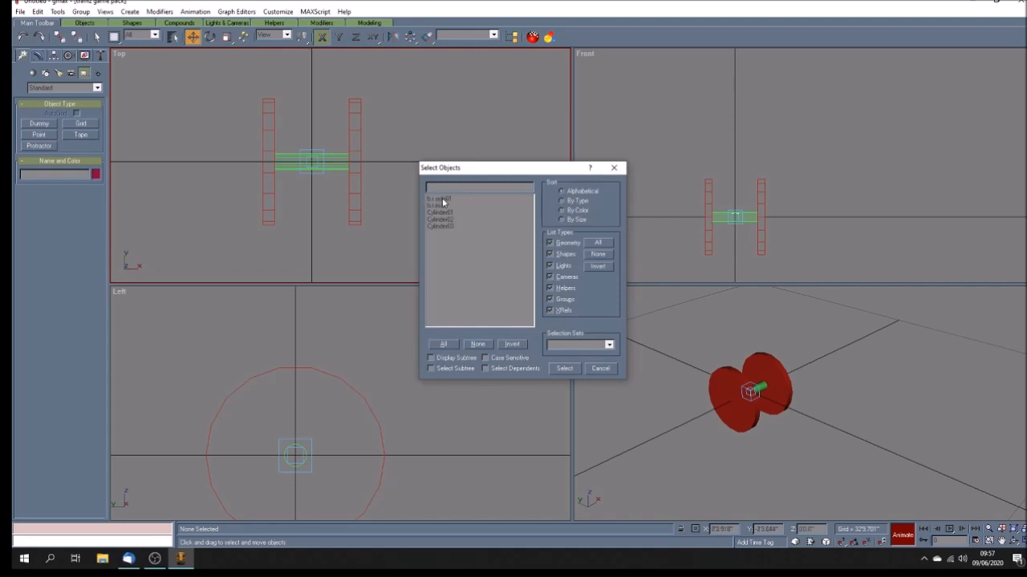
click(432, 358)
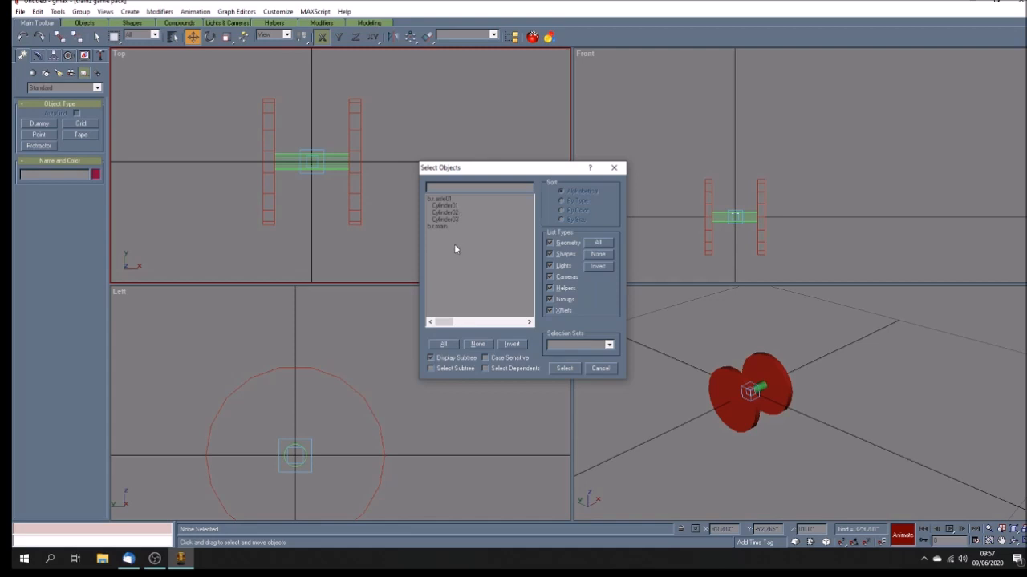
click(440, 199)
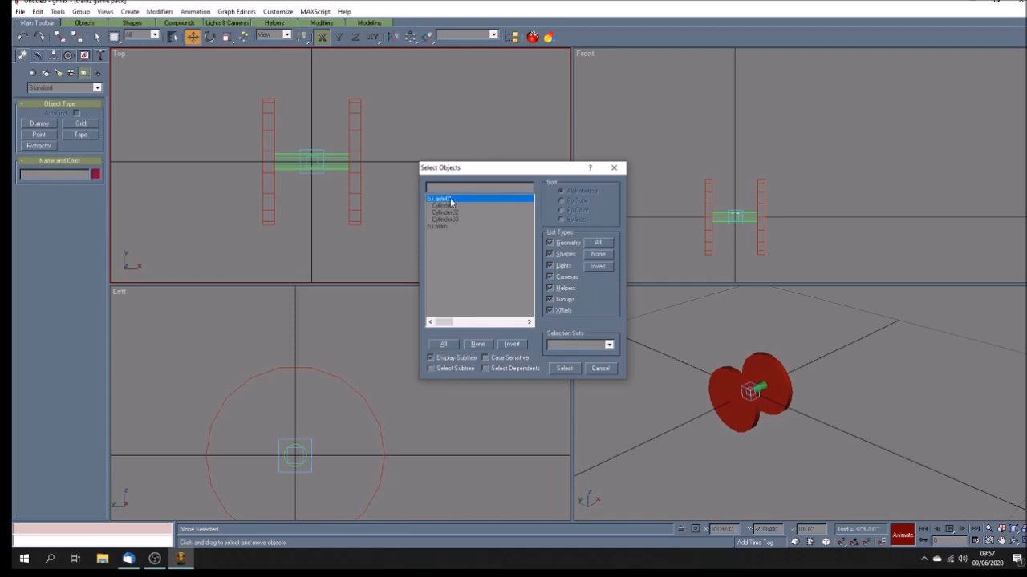
click(565, 369)
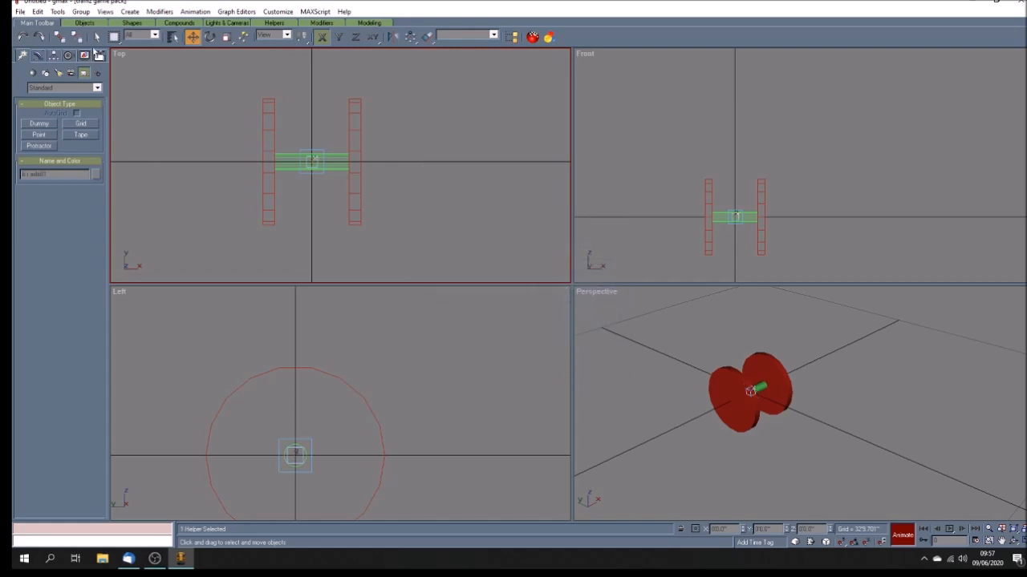
click(59, 36)
click(172, 36)
click(445, 199)
click(565, 369)
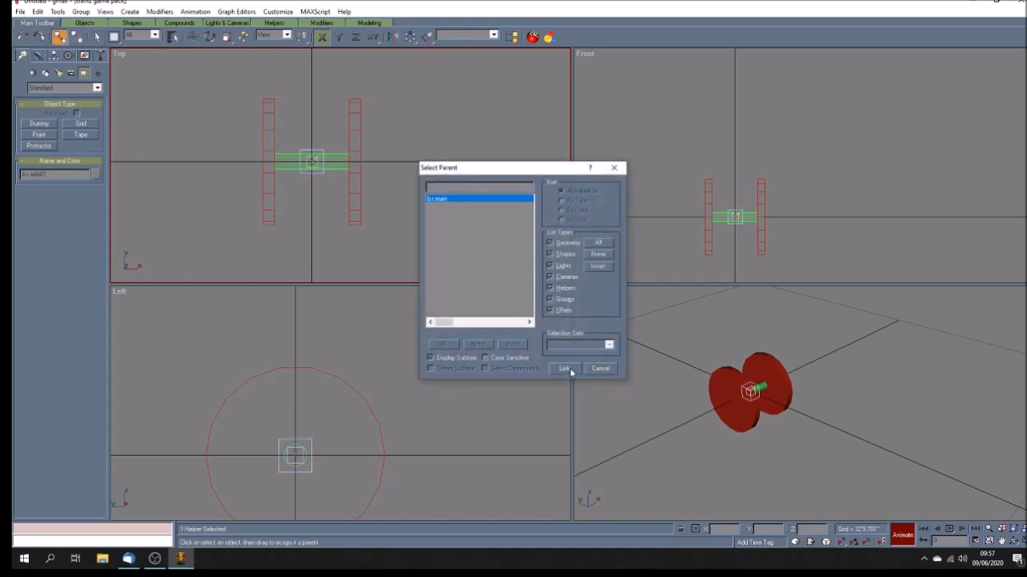
click(405, 254)
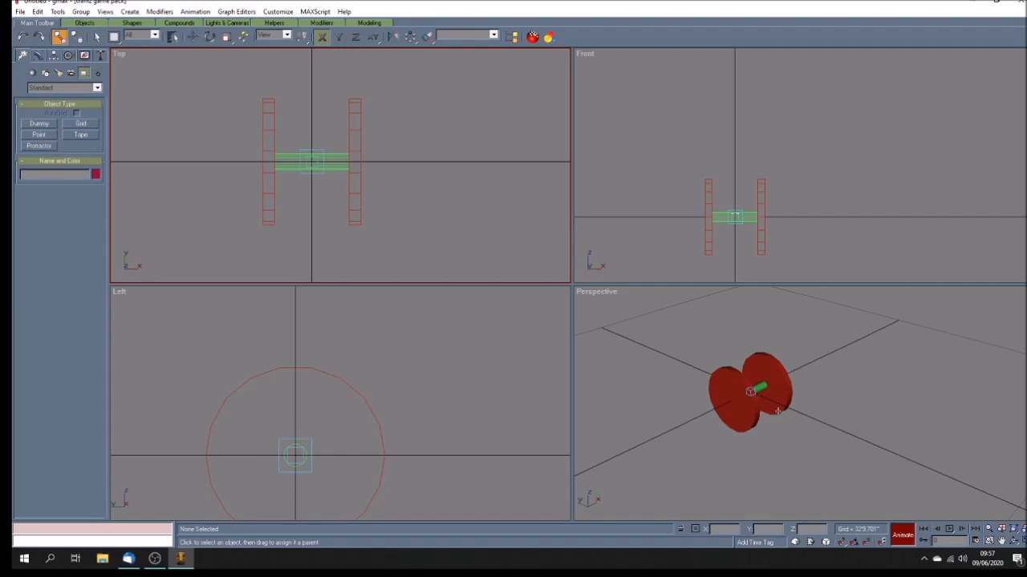
Step: Turn off Animate mode and play the animation in the maximized Perspective view
click(902, 542)
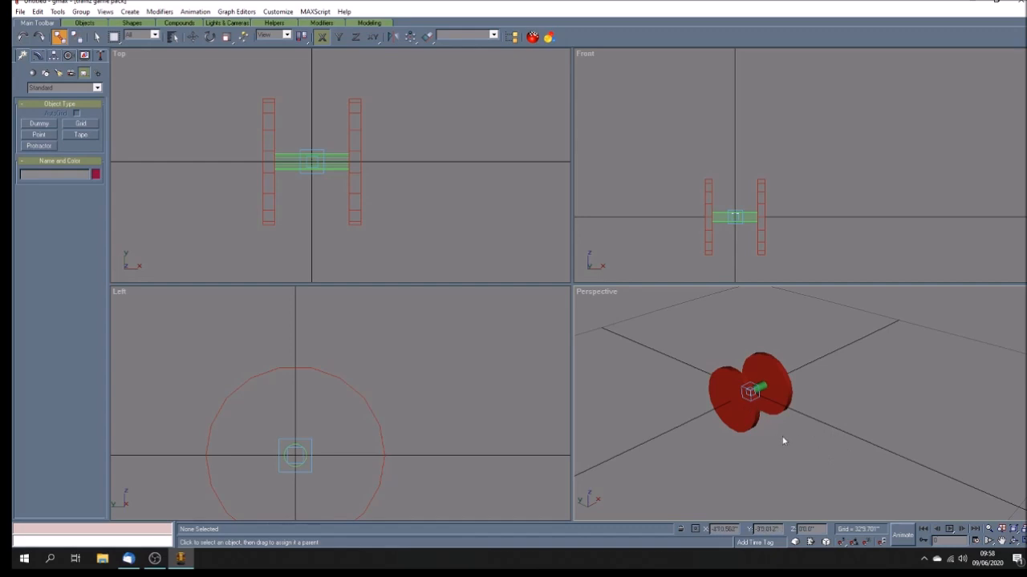
click(1017, 542)
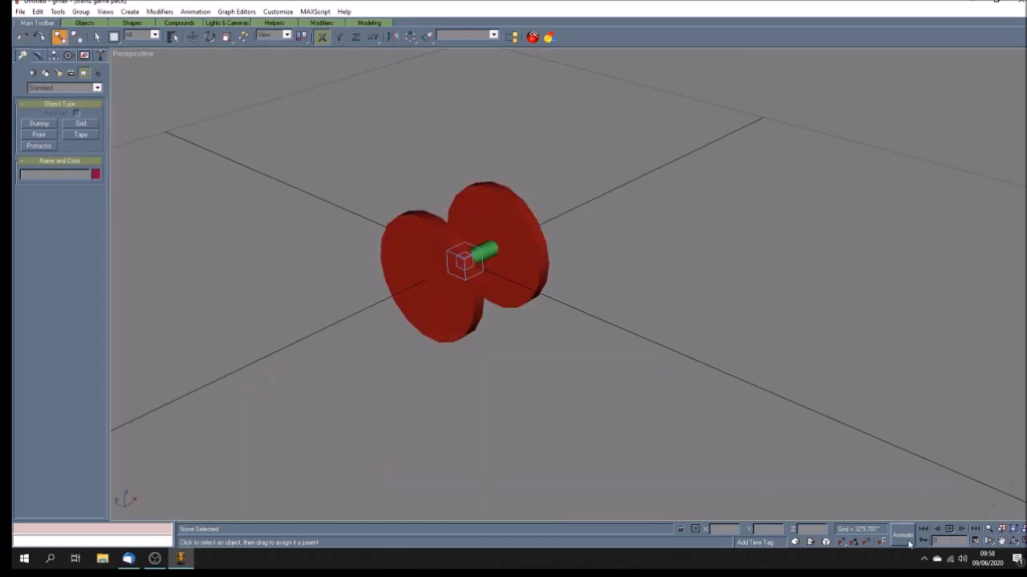
click(946, 531)
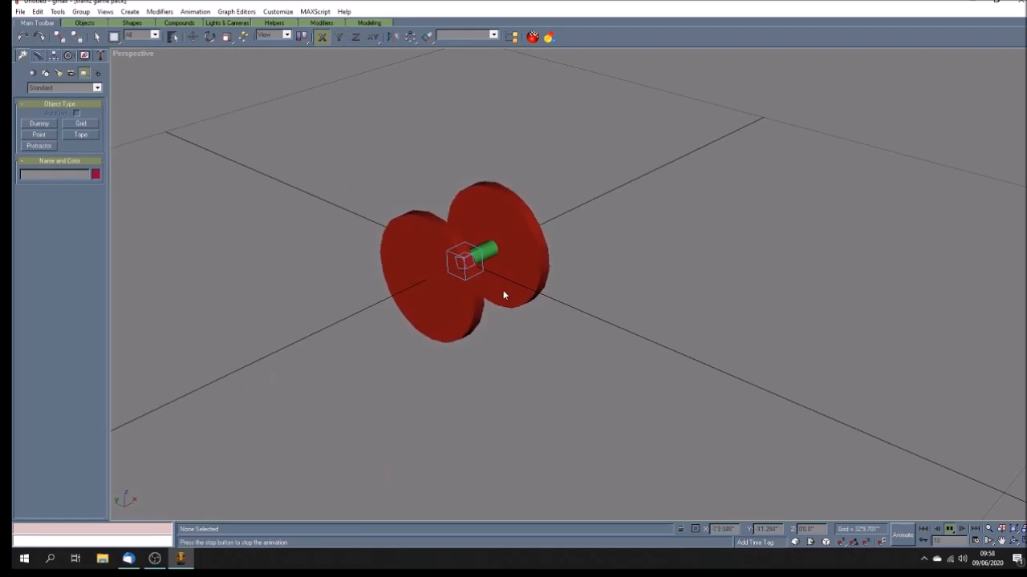
click(949, 528)
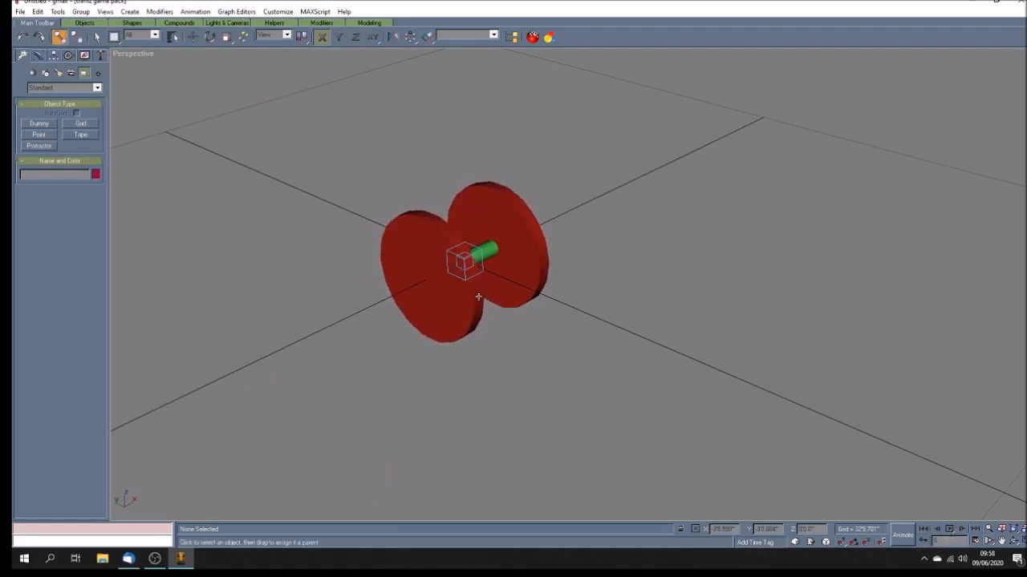
Step: Move b_main to test that the whole wheelset follows, then undo the move
click(464, 274)
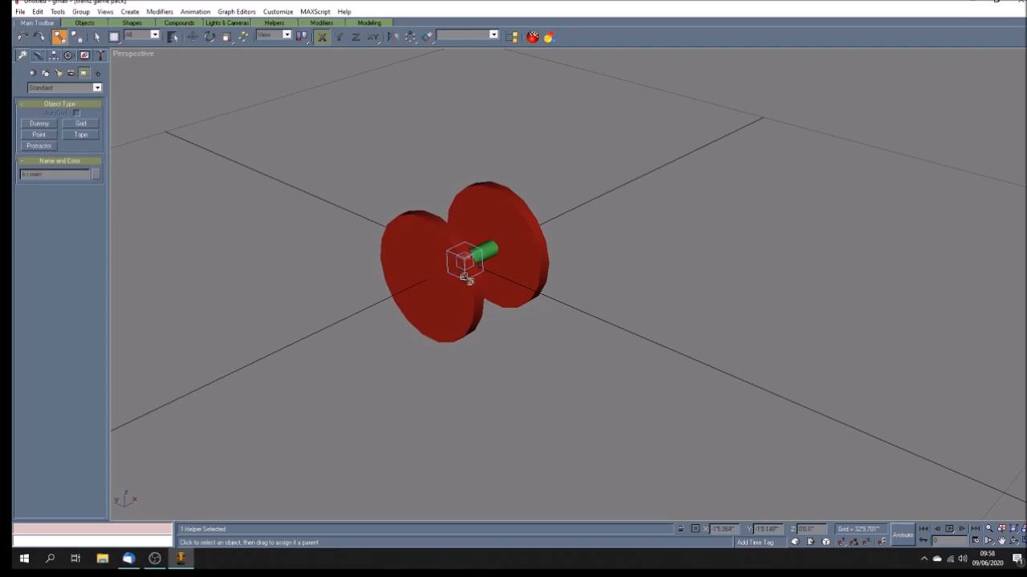
click(193, 36)
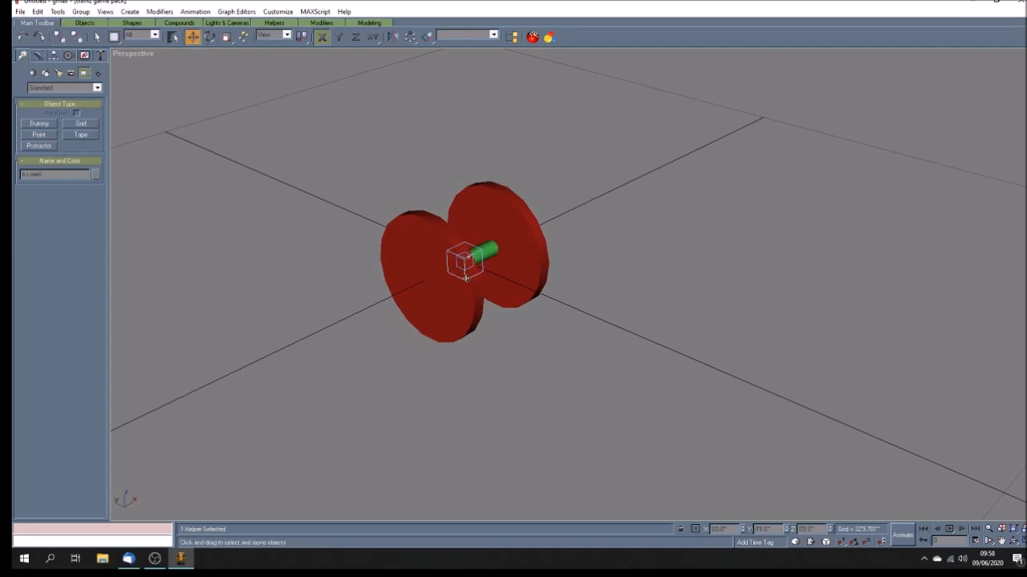
drag(466, 279, 540, 334)
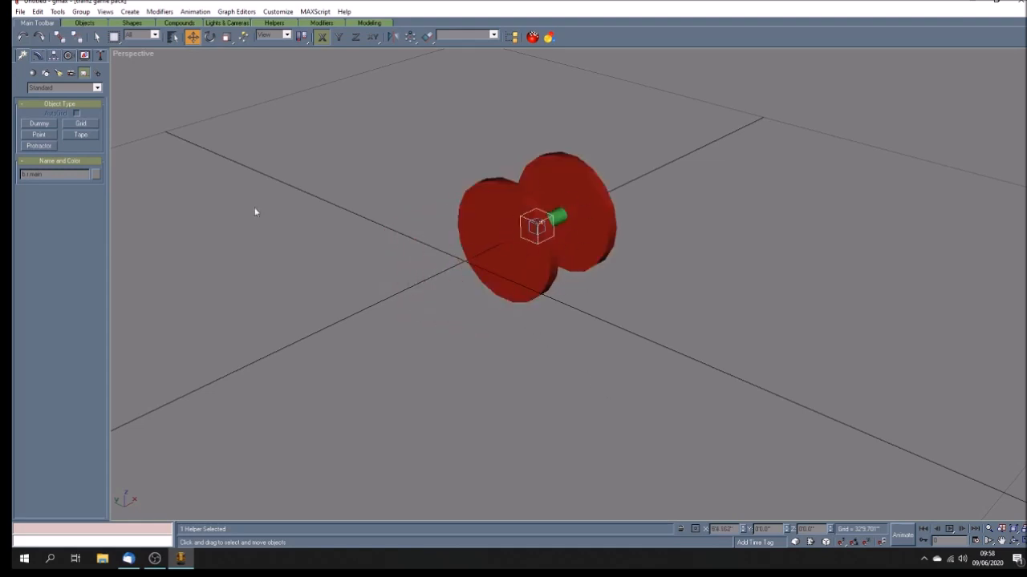
click(22, 36)
click(634, 359)
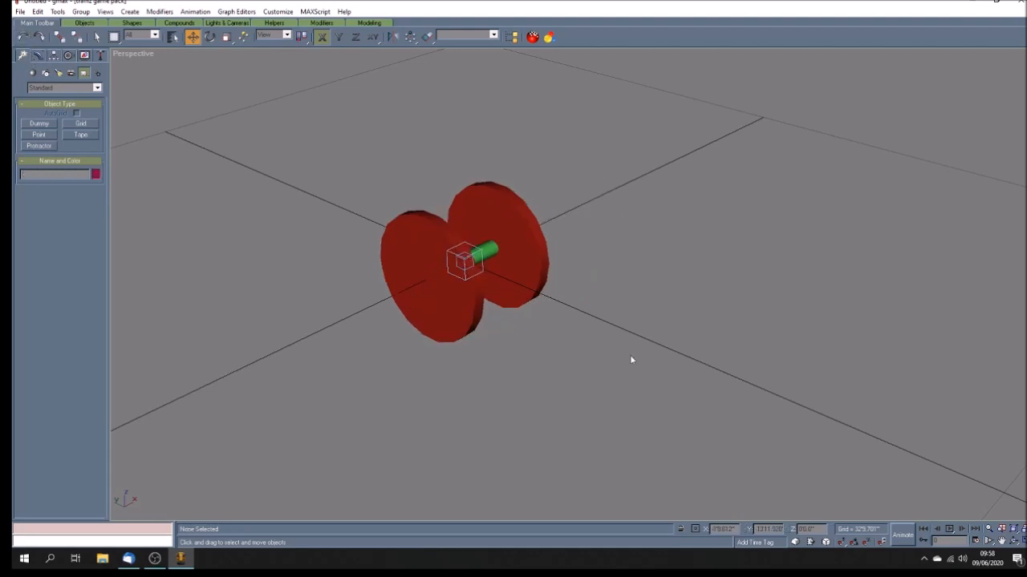
Step: Try moving a dummy in the Top view after restoring the four viewports, then undo the move
click(1001, 541)
drag(511, 318, 519, 300)
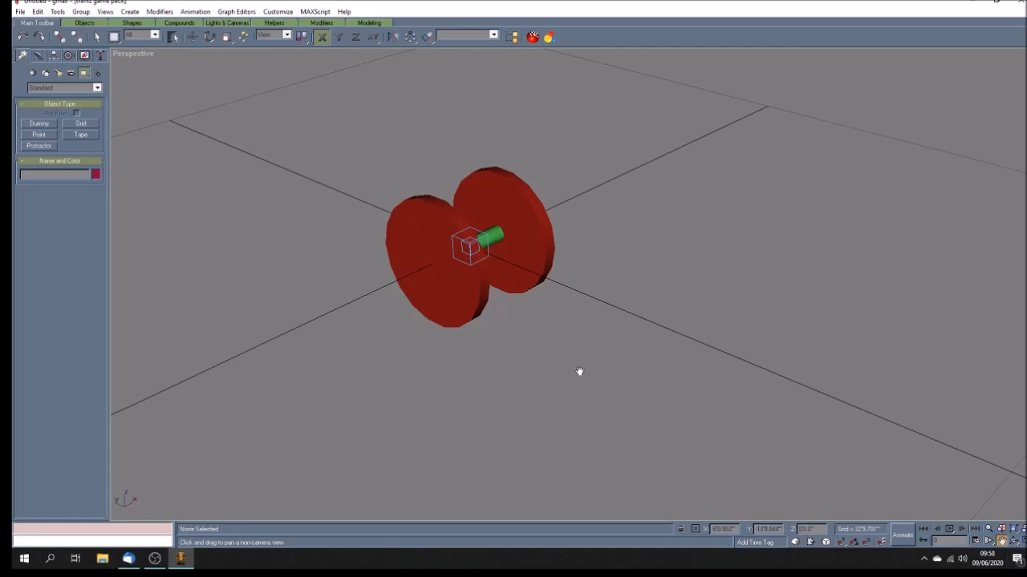
click(1015, 542)
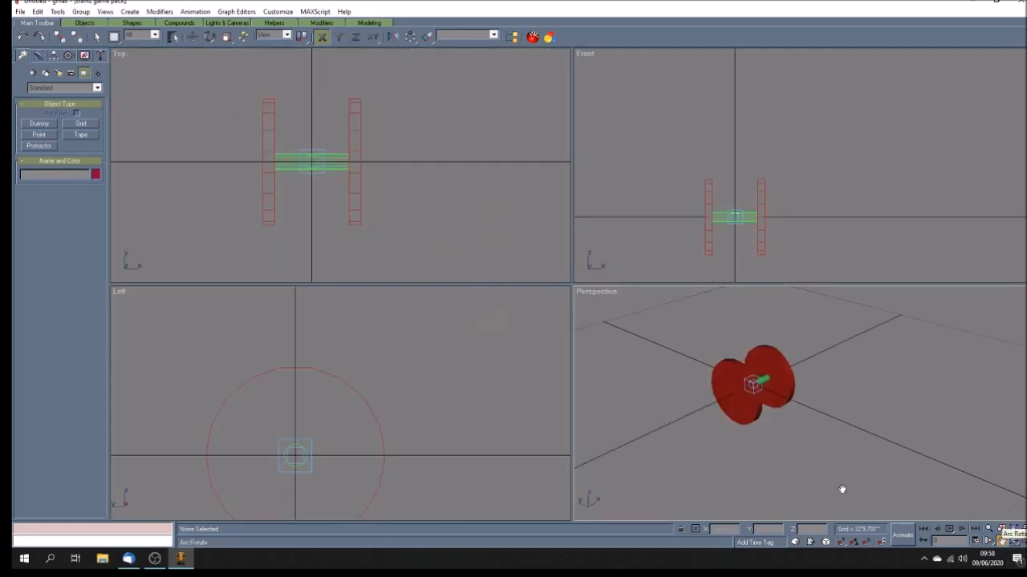
click(411, 227)
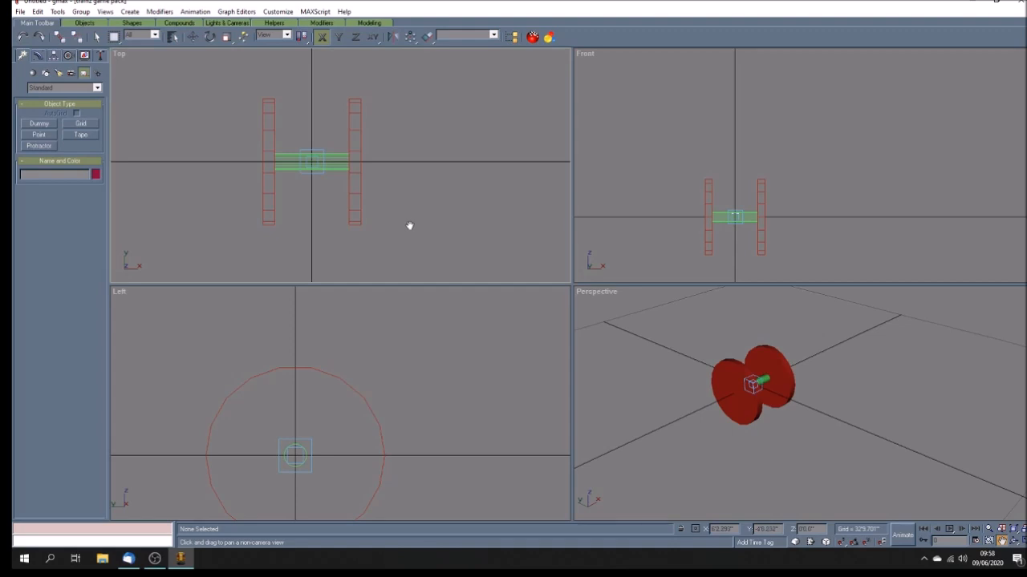
click(192, 36)
click(316, 158)
click(316, 158)
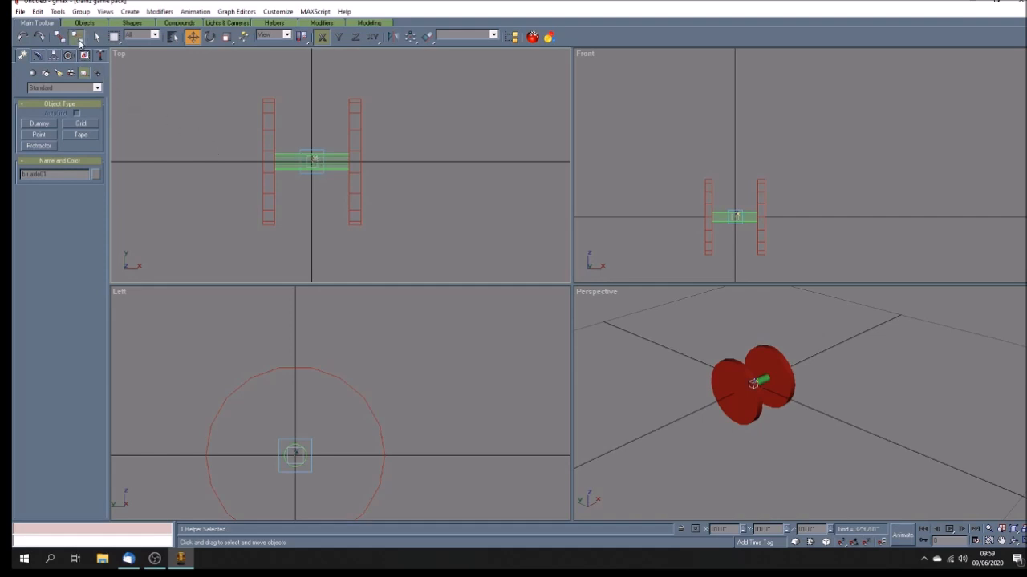
click(302, 222)
click(298, 171)
drag(303, 172, 450, 182)
click(23, 37)
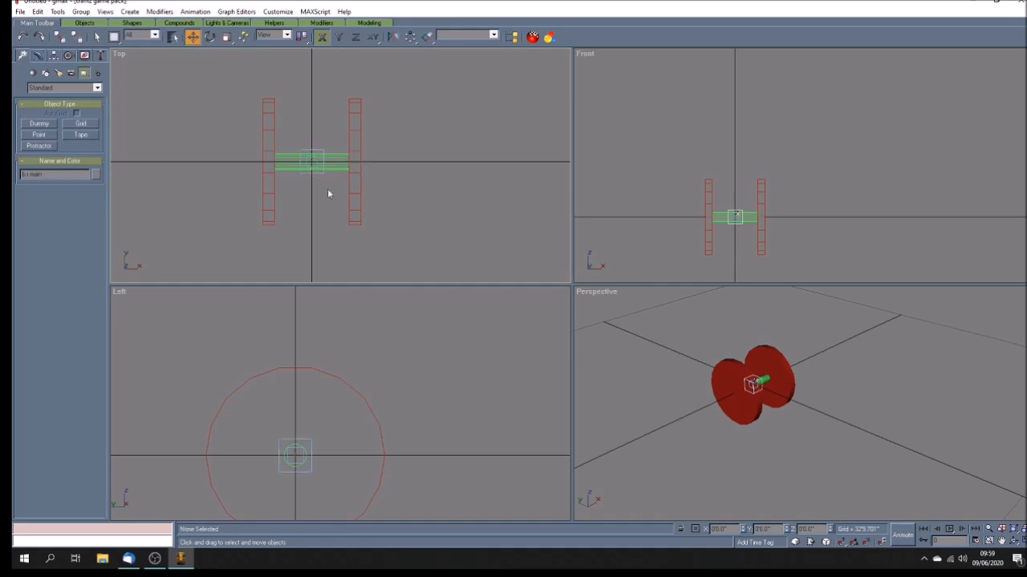
Step: Try moving the axle cylinder along the Y axis in the Top view, then undo the move
click(315, 164)
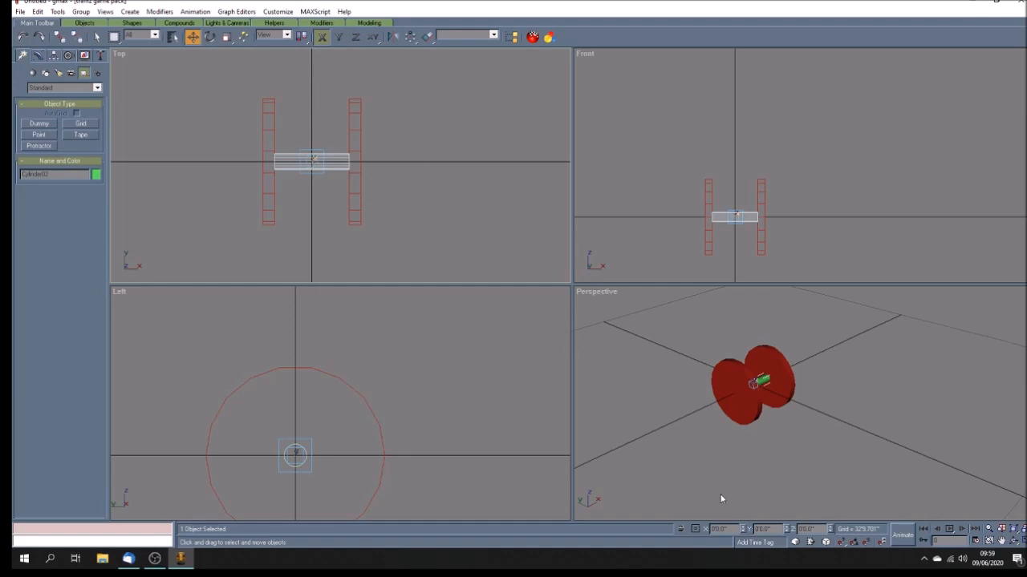
click(339, 37)
drag(314, 164, 324, 102)
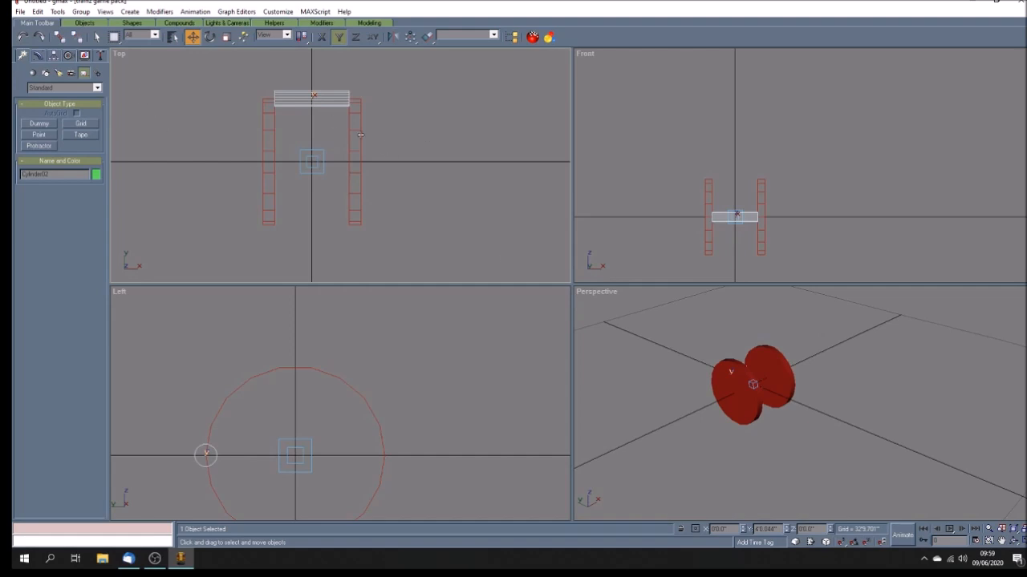
click(23, 36)
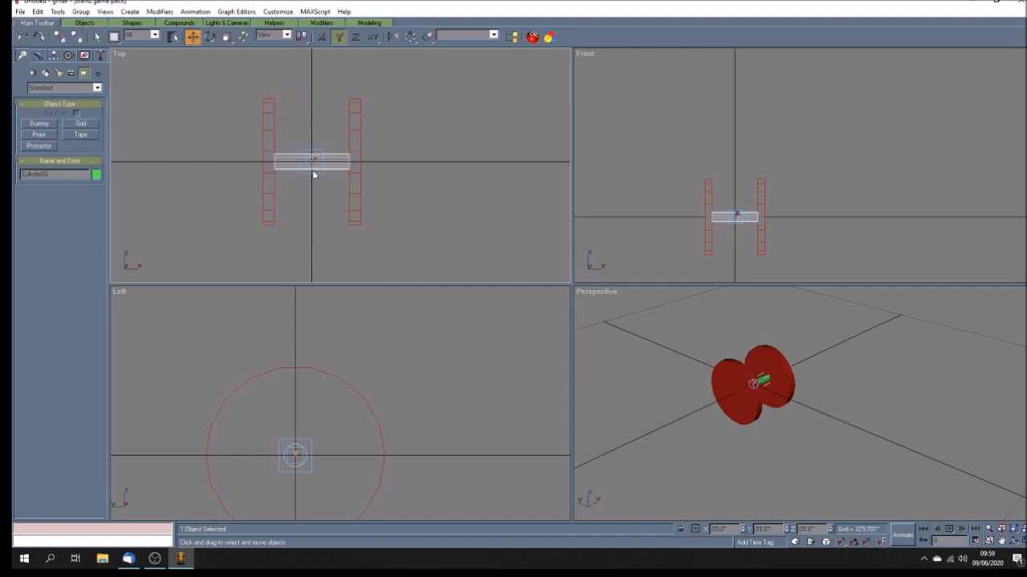
Step: Move the b_axle01 dummy with its wheelset along Y and set its Y position to 512
click(312, 188)
click(315, 163)
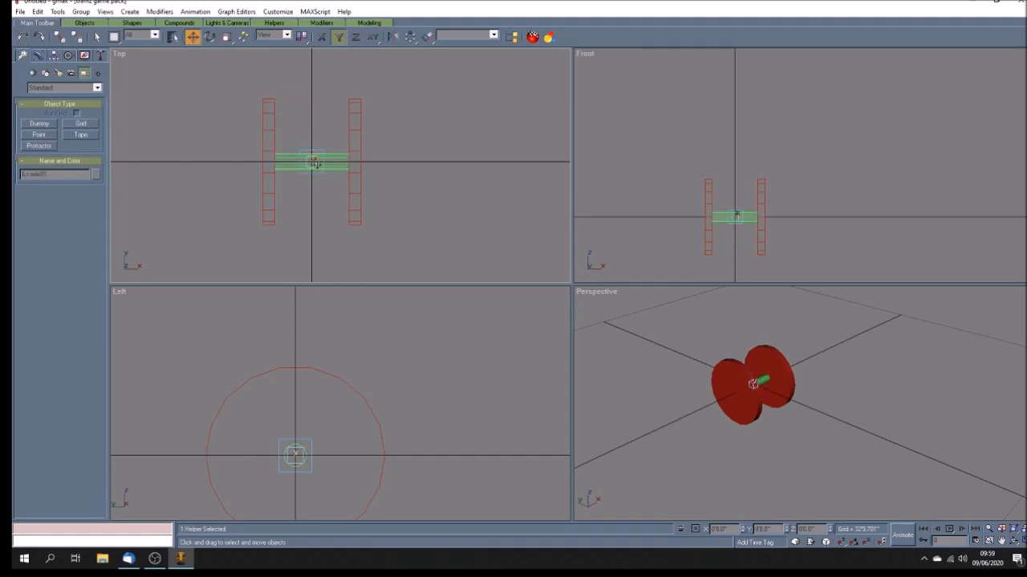
drag(315, 163, 331, 65)
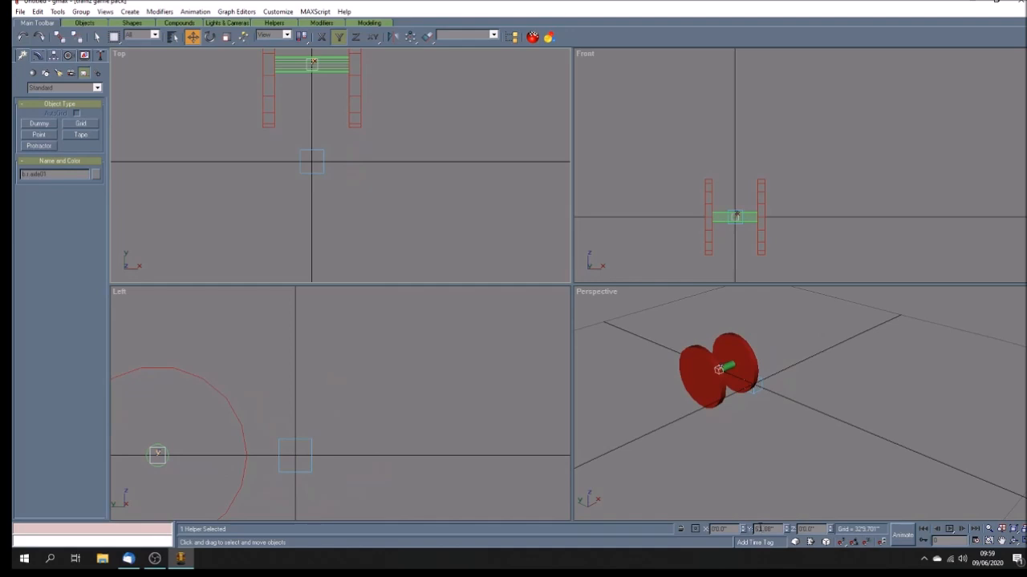
double_click(762, 529)
text(51.2)
key(Return)
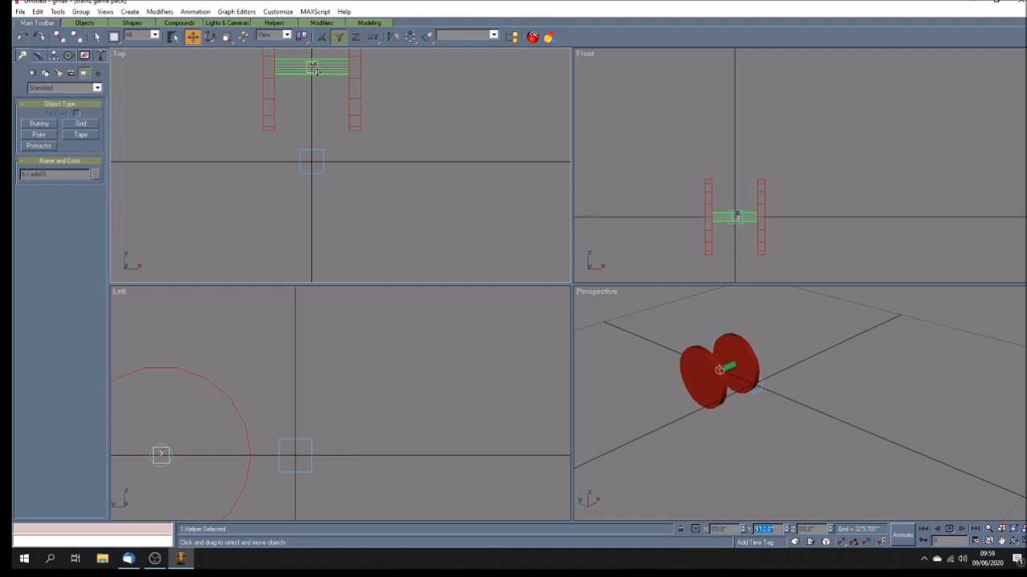
drag(315, 70, 313, 69)
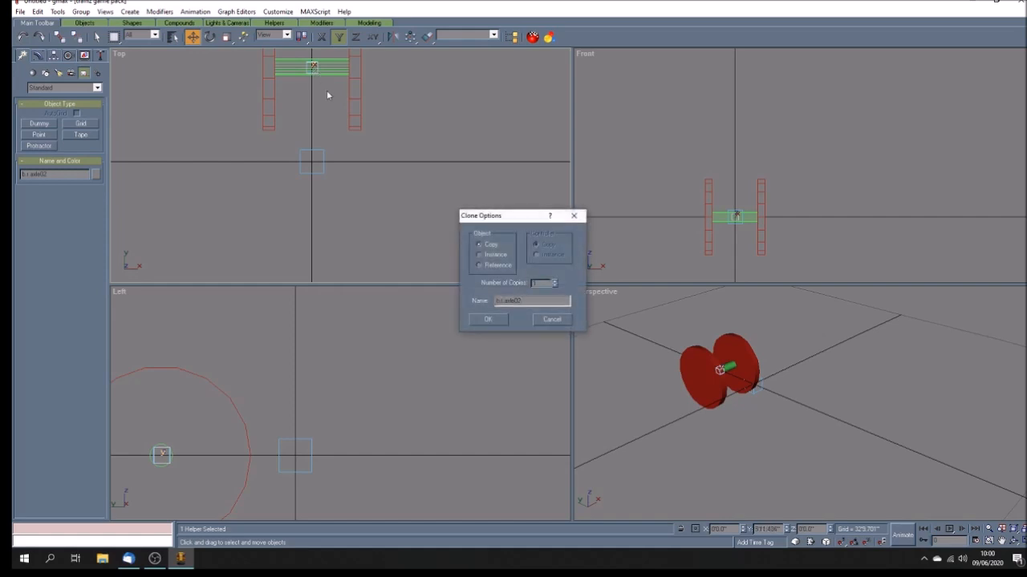
click(552, 320)
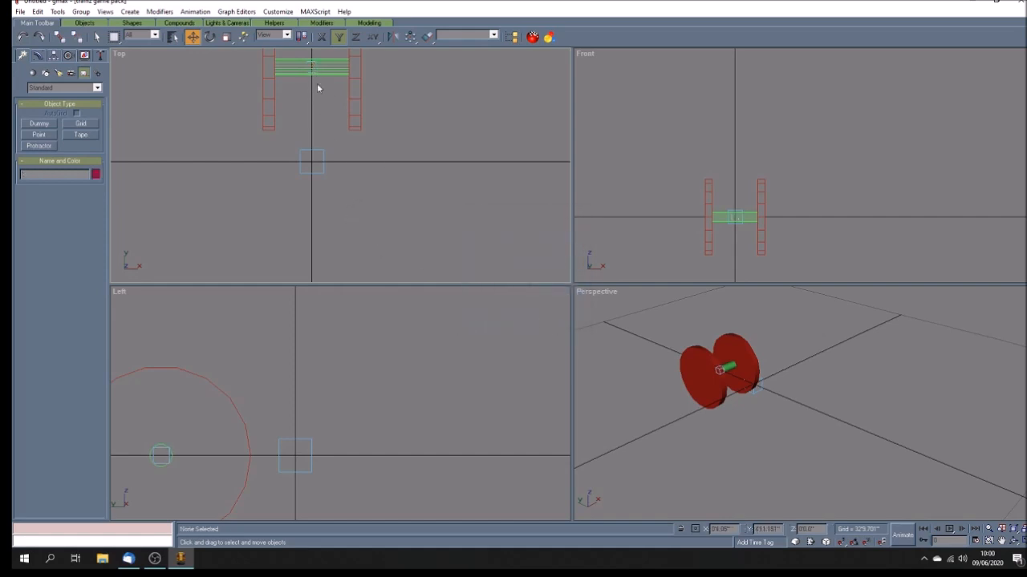
Step: Select the b_axle01 dummy together with its wheels and axle and group them
click(314, 67)
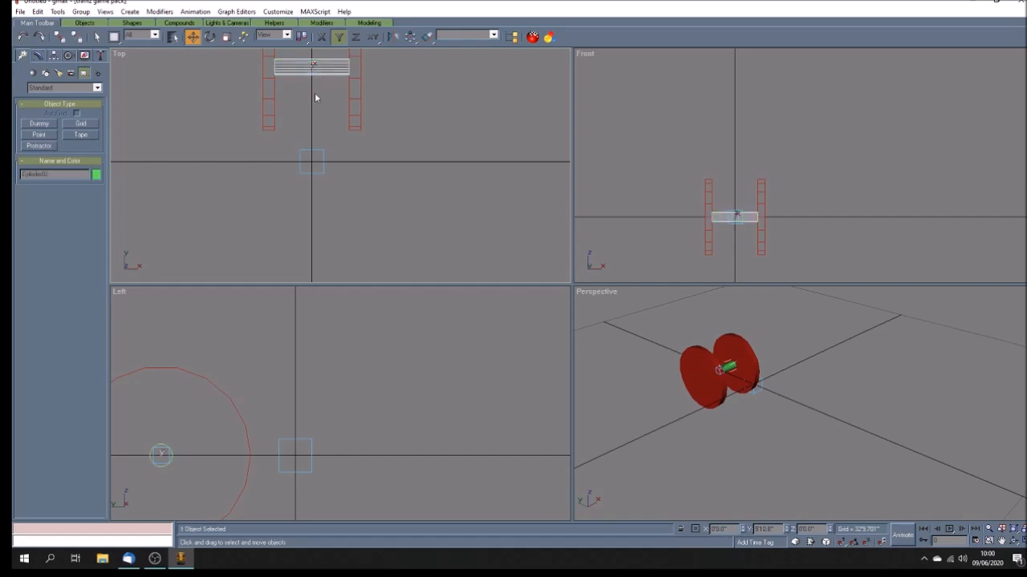
click(317, 105)
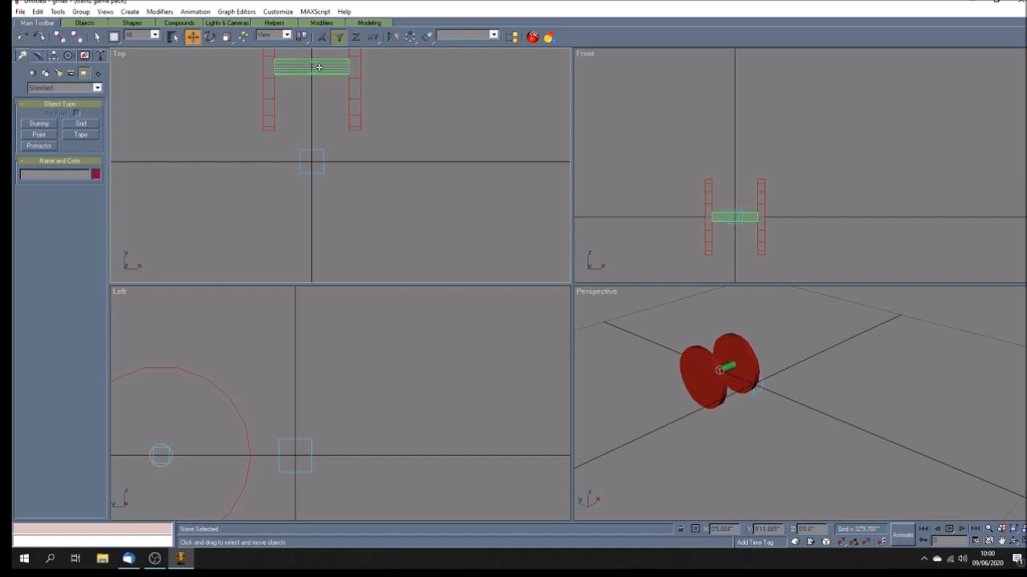
click(318, 67)
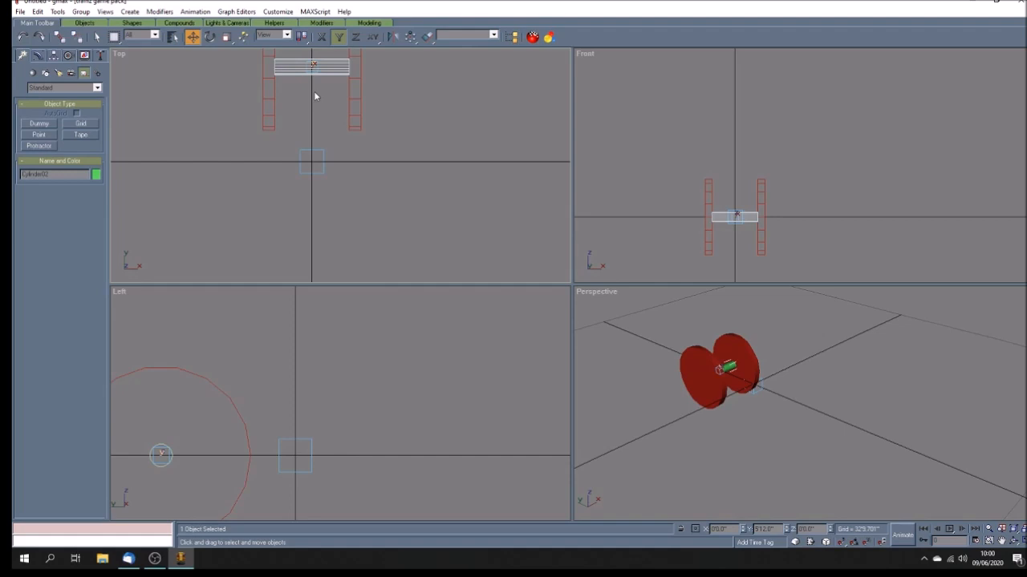
click(315, 96)
scroll(392, 173, down, 3)
drag(291, 72, 403, 157)
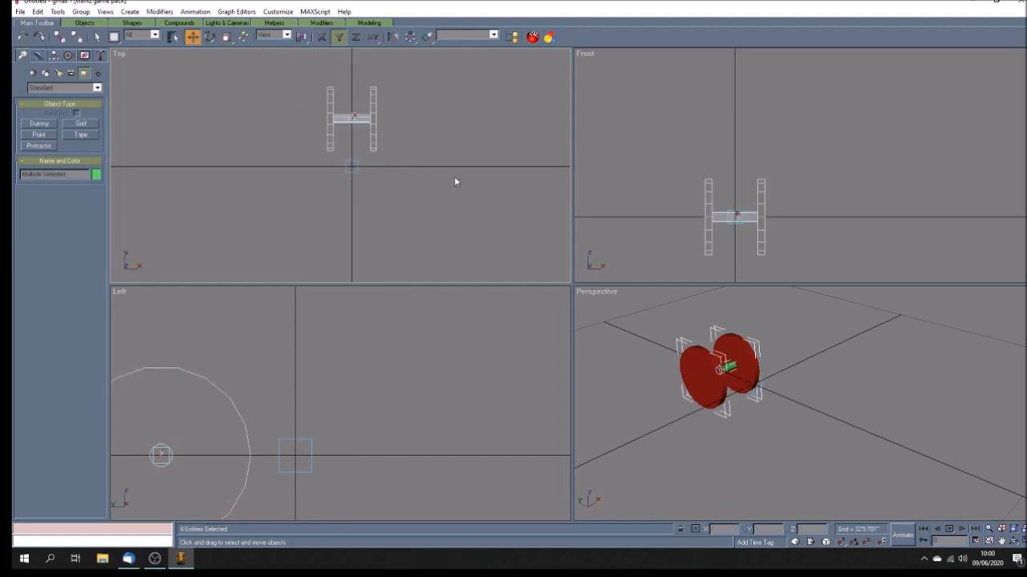
click(81, 11)
click(90, 24)
click(490, 294)
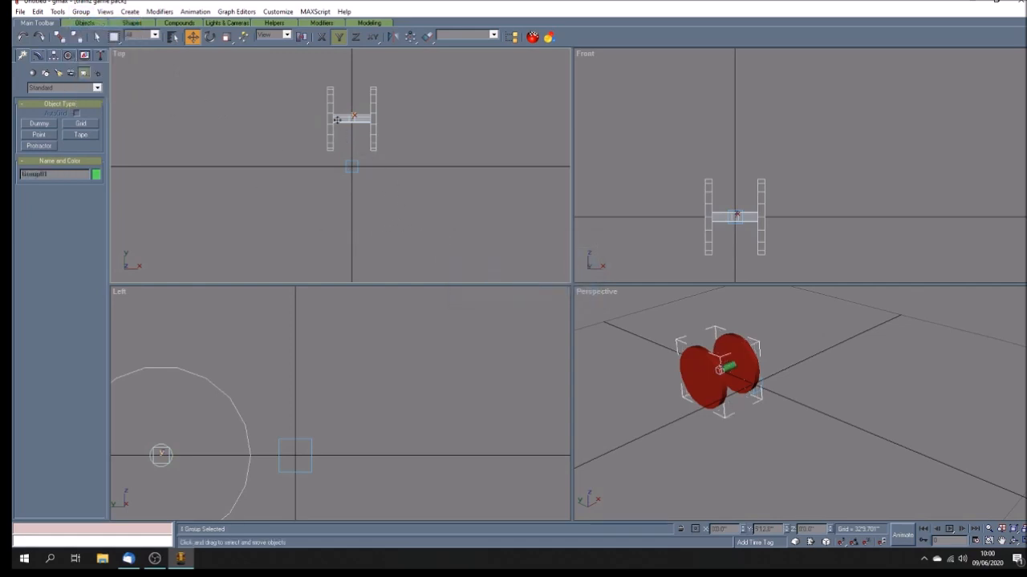
Step: Copy the wheelset group and set the copy's Y position to -512
shift+drag(337, 119, 329, 211)
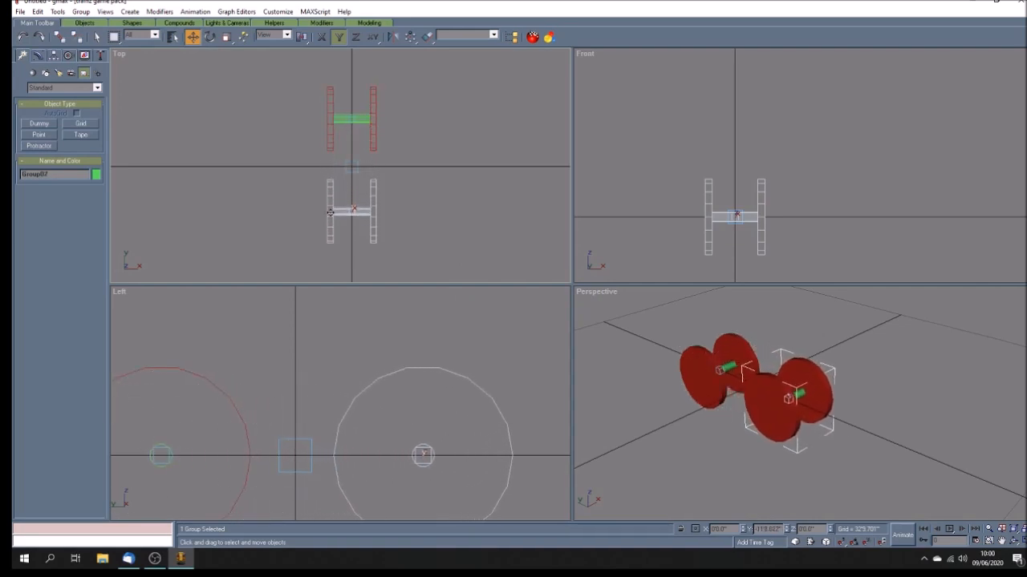
click(490, 319)
click(352, 211)
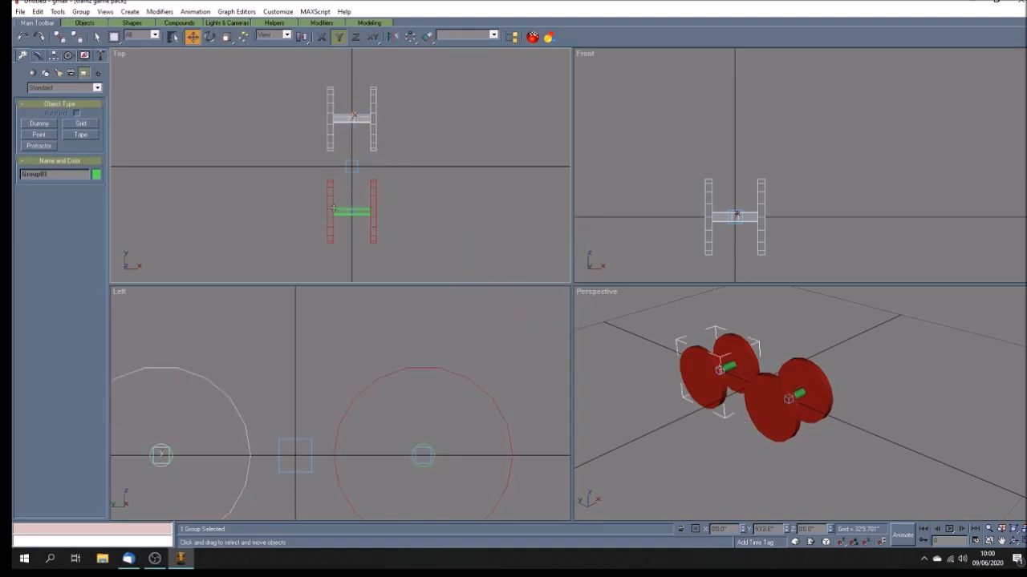
click(341, 210)
double_click(755, 529)
text(51.2)
key(Return)
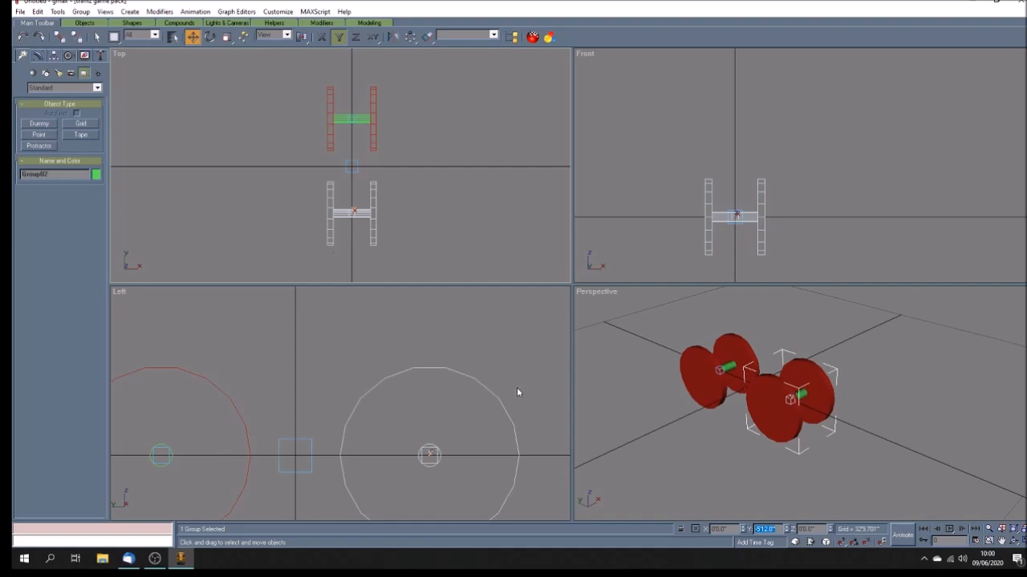
Step: Ungroup both wheelset groups
click(387, 343)
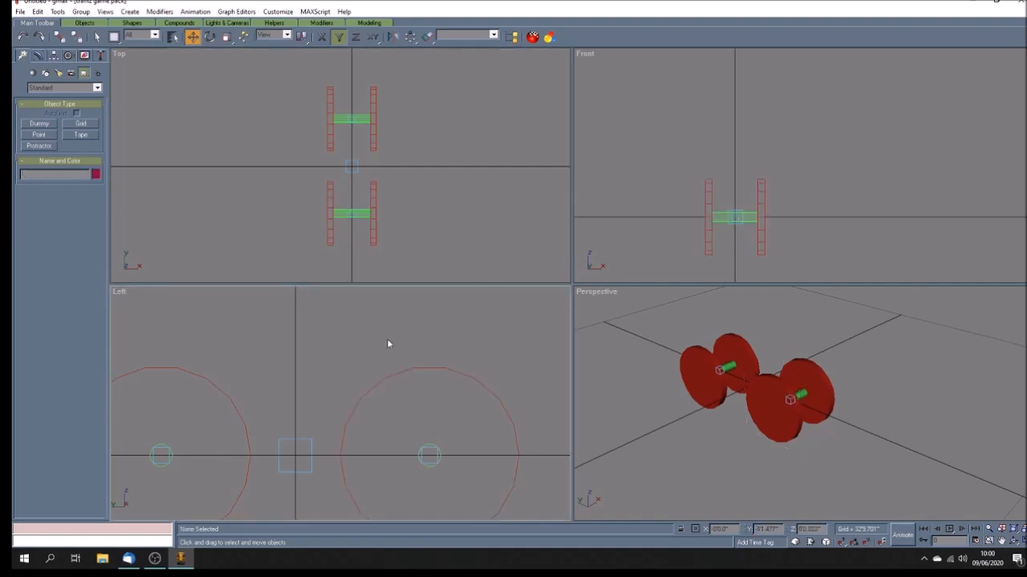
click(173, 36)
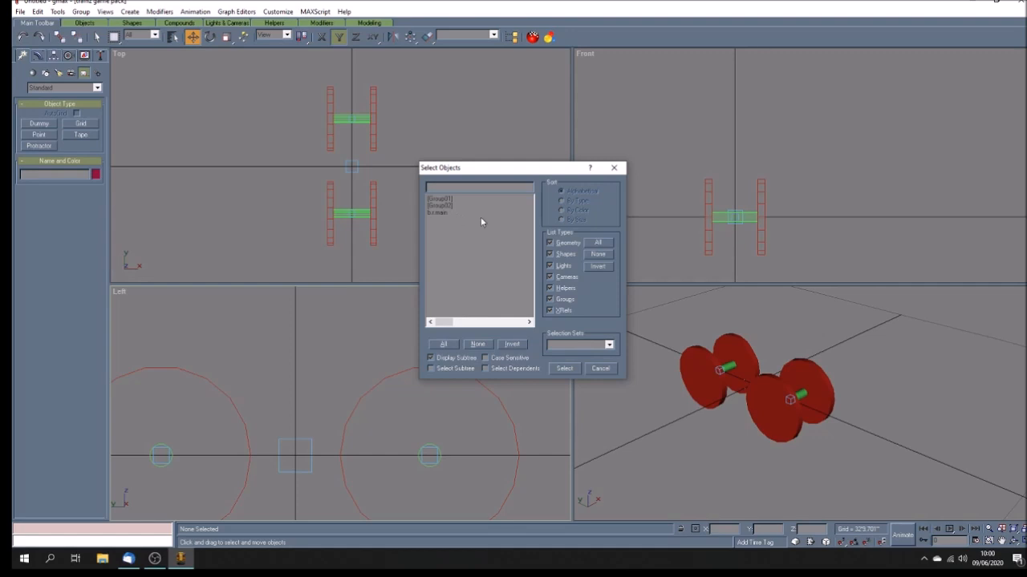
click(597, 371)
click(332, 140)
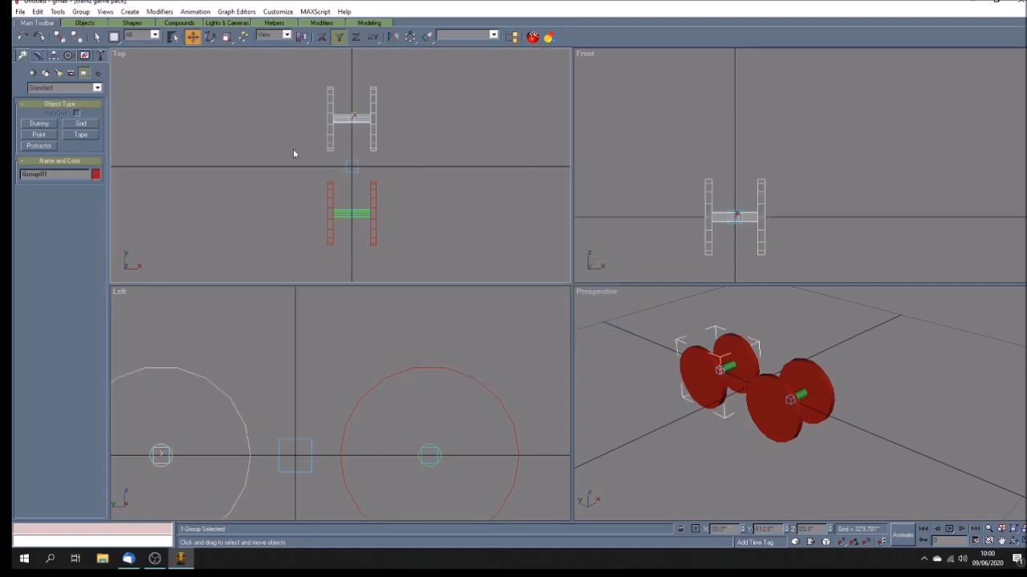
click(81, 12)
click(90, 36)
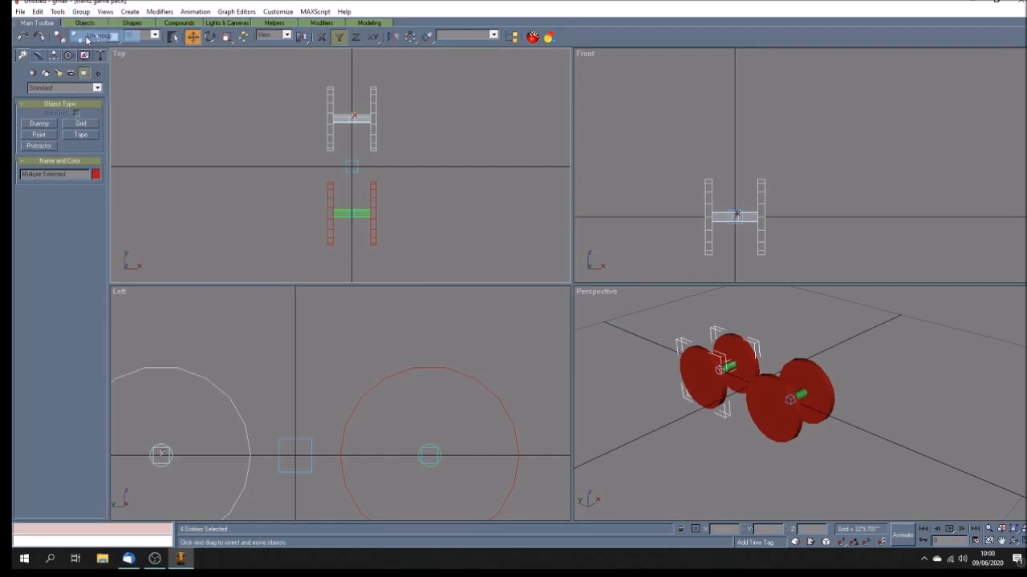
click(222, 131)
click(329, 193)
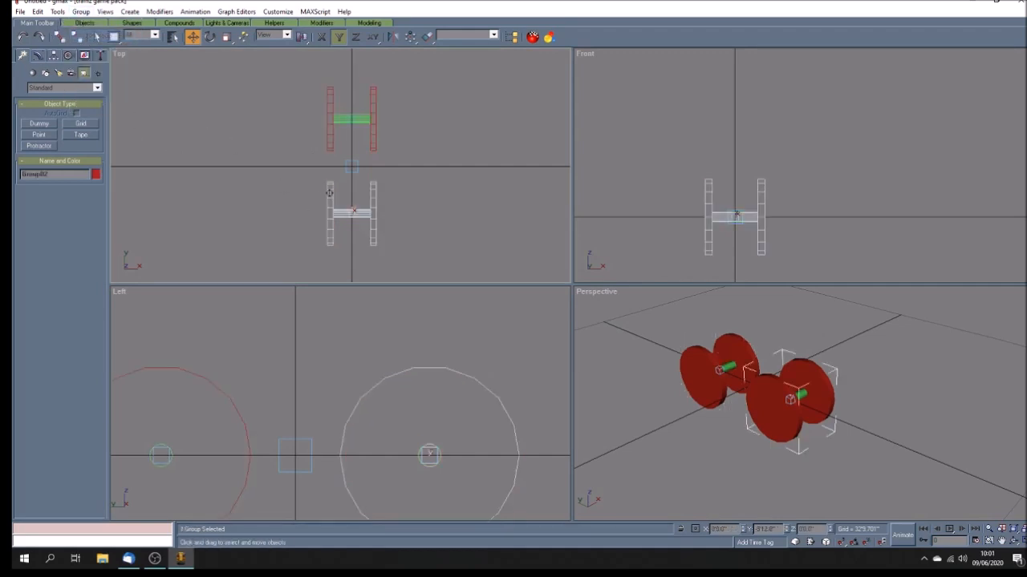
click(81, 11)
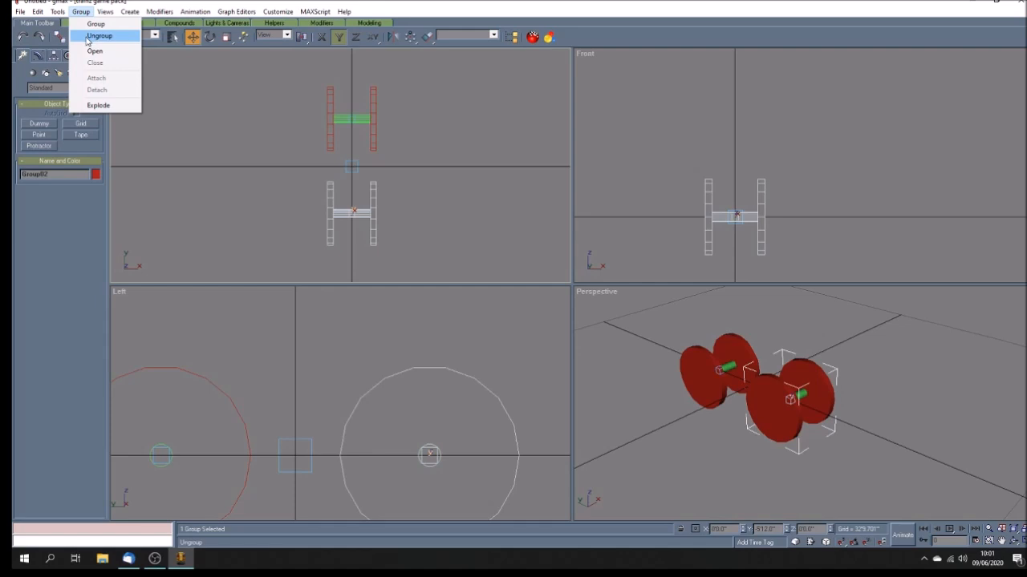
click(90, 35)
Step: Select b_axle01 and b_axle02 and link them to b_main as their parent
click(433, 266)
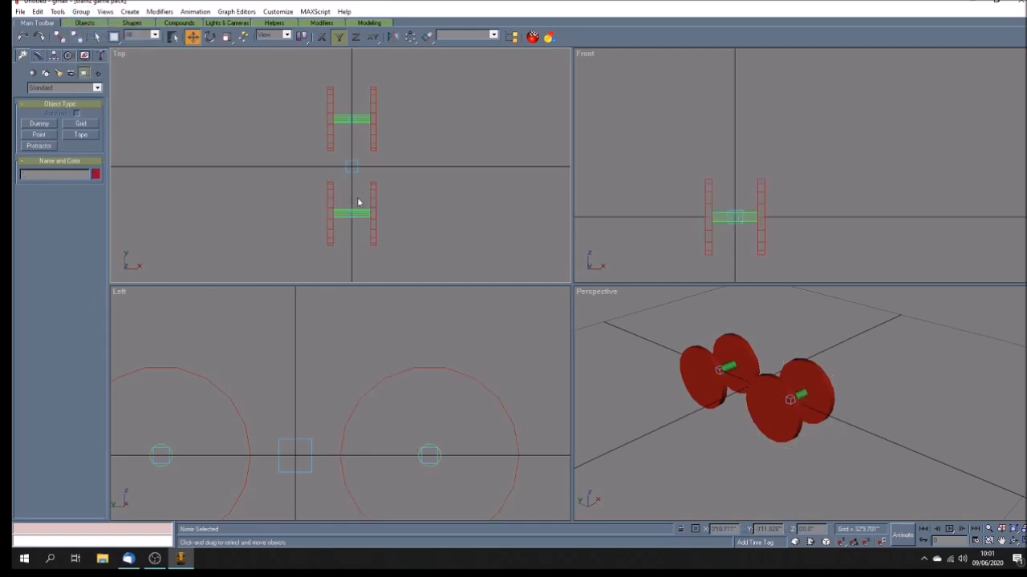
click(173, 37)
click(451, 199)
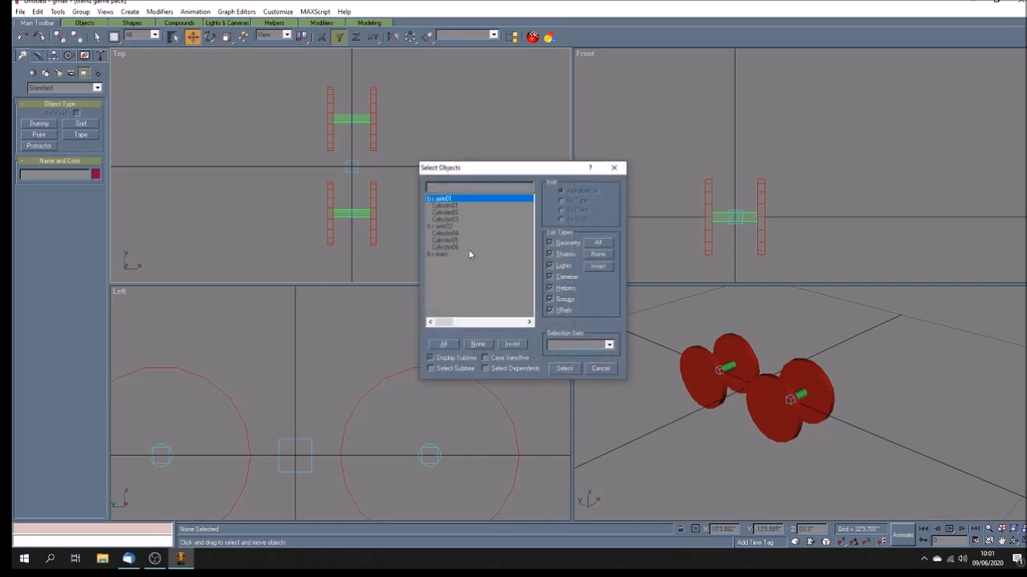
ctrl+click(449, 226)
click(565, 368)
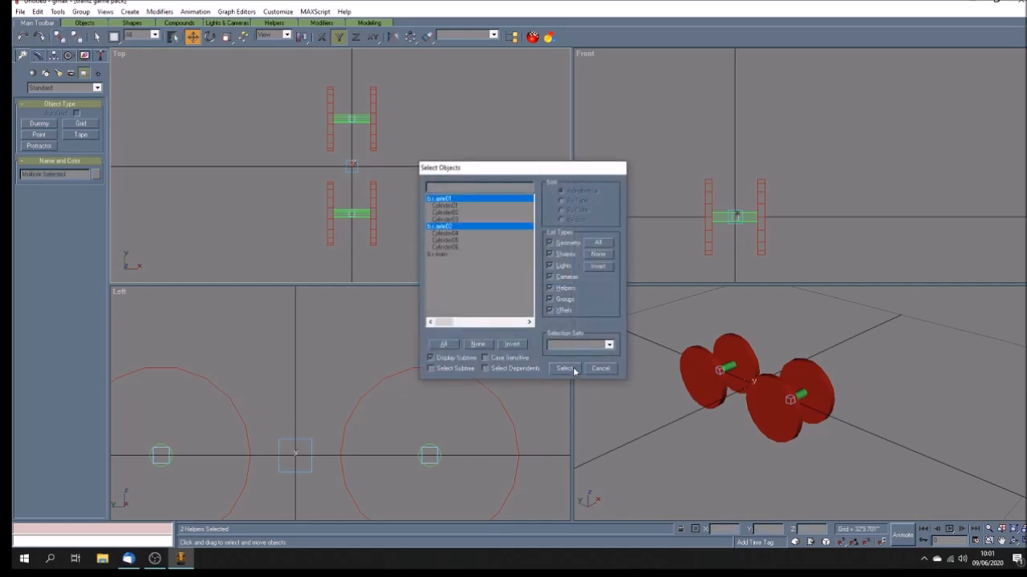
click(58, 36)
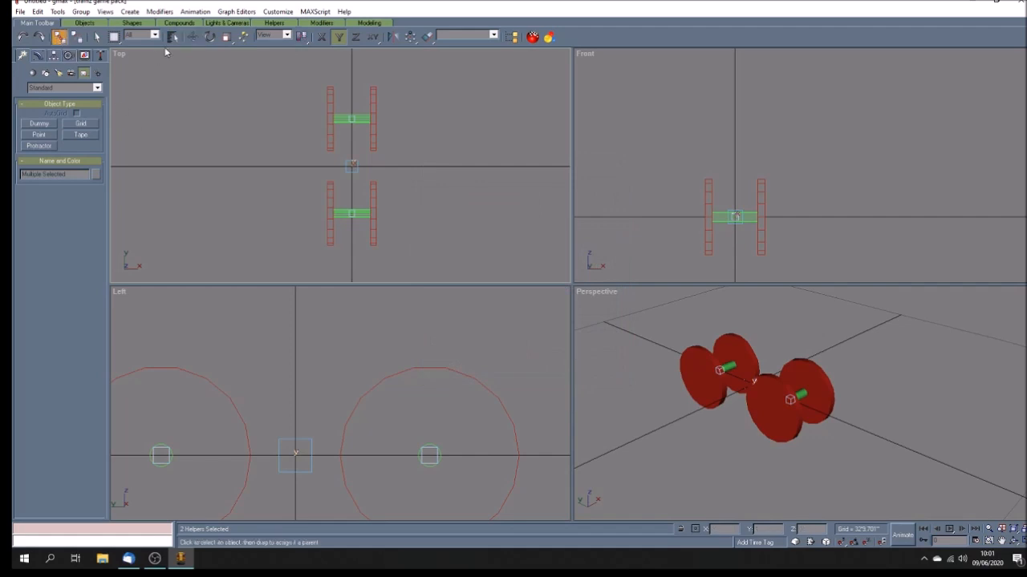
click(172, 37)
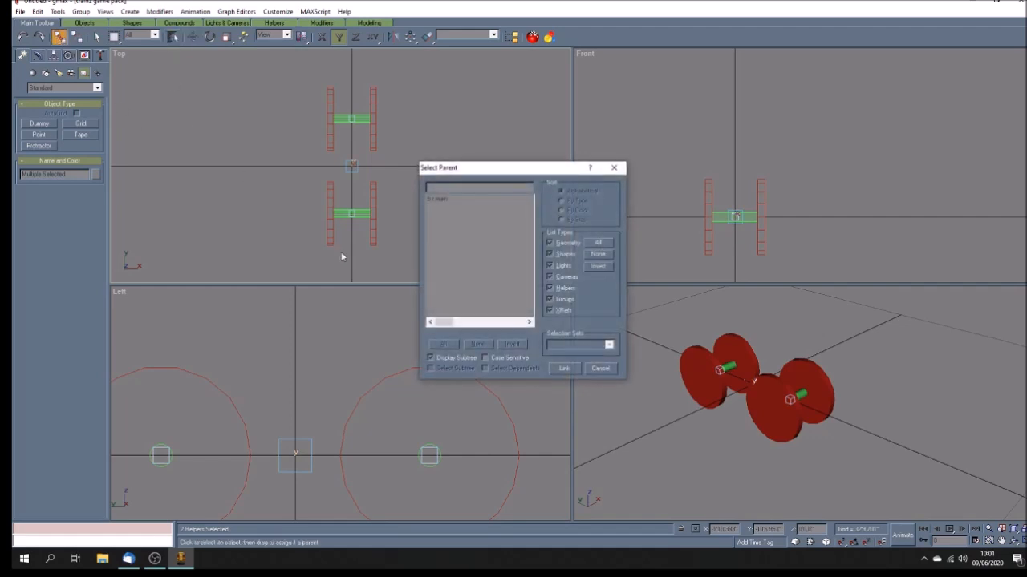
click(438, 199)
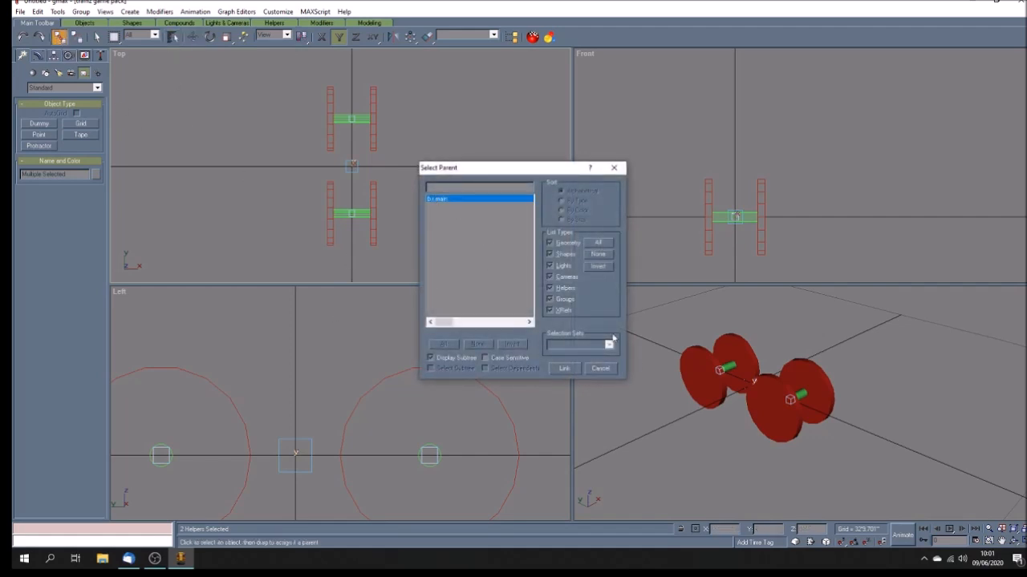
click(564, 369)
Step: Move b_main to test that both wheelsets follow, then undo the move
click(360, 179)
click(352, 166)
click(192, 36)
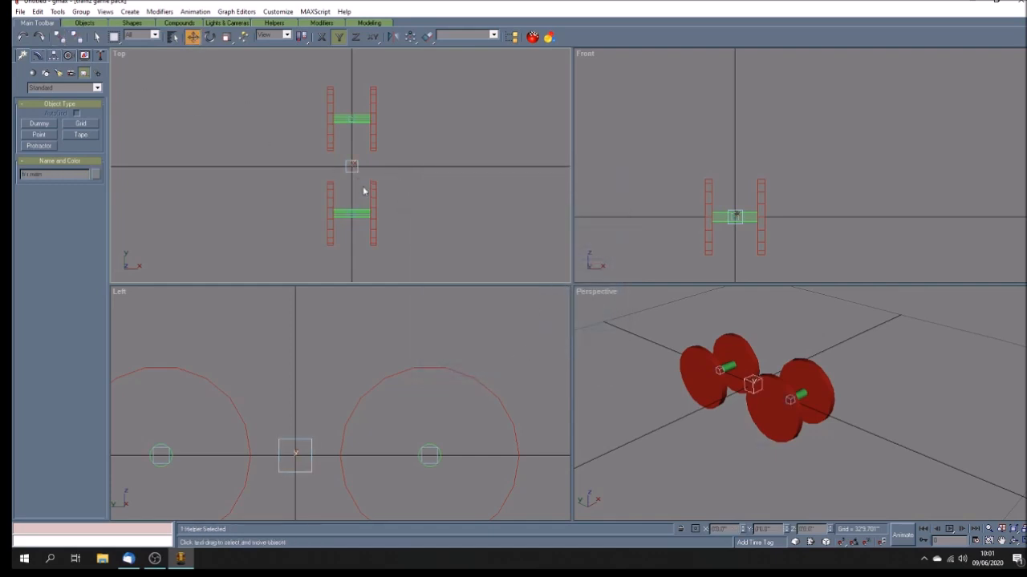
mouse_move(353, 170)
mouse_down()
mouse_move(354, 224)
mouse_move(350, 179)
mouse_up()
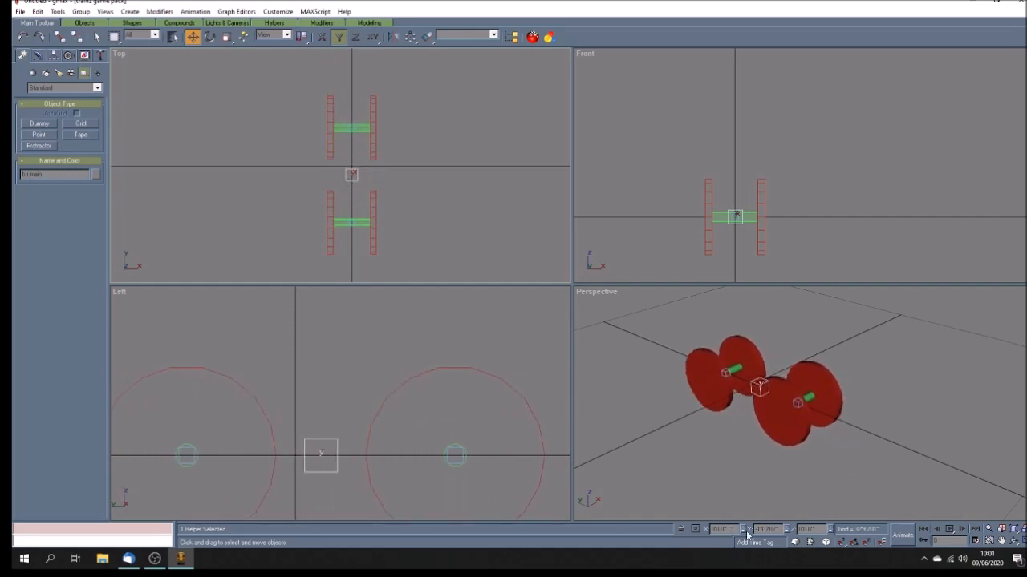
click(29, 37)
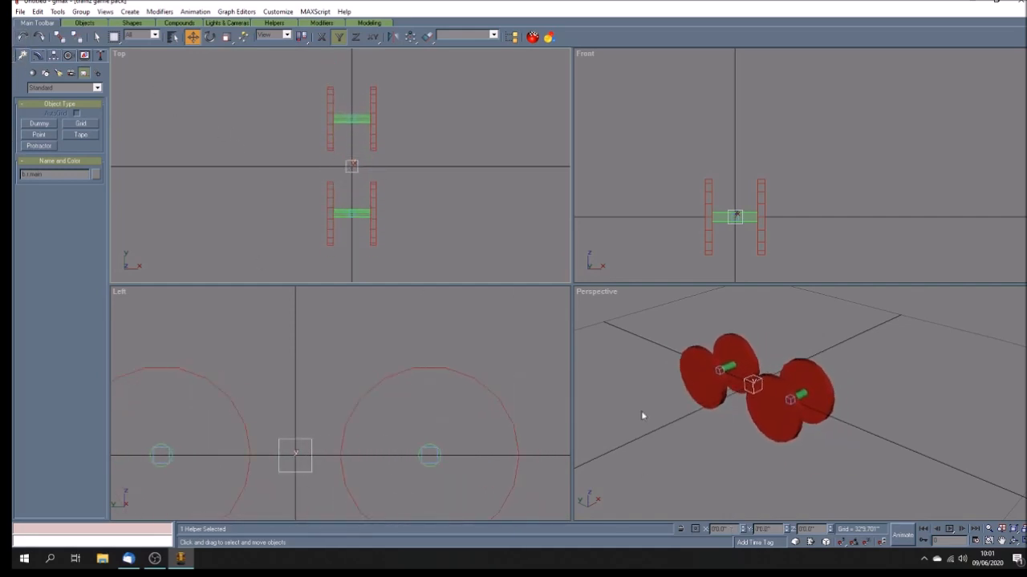
Step: Play the animation to check both wheelsets rotate, then stop playback
click(735, 454)
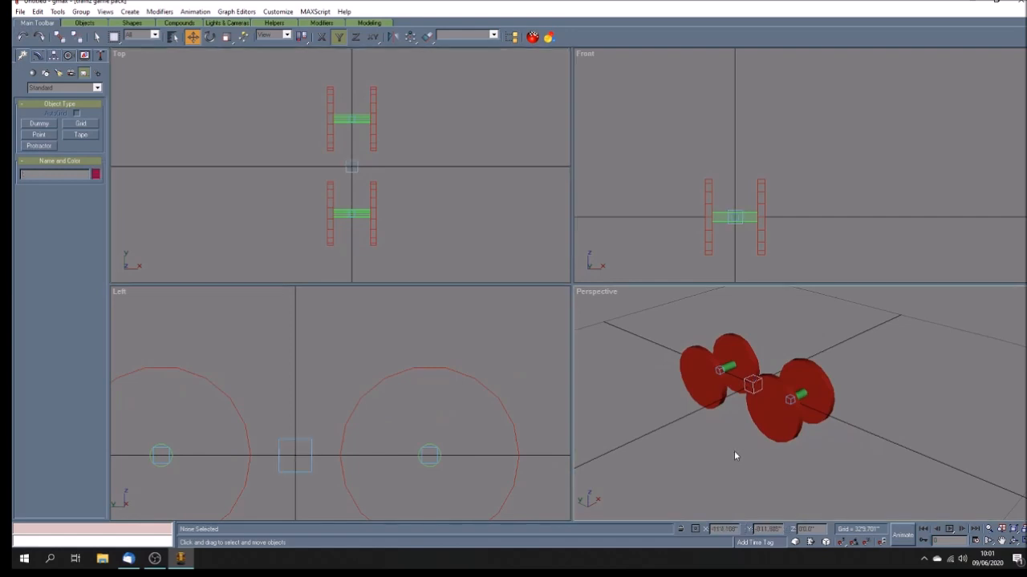
click(949, 531)
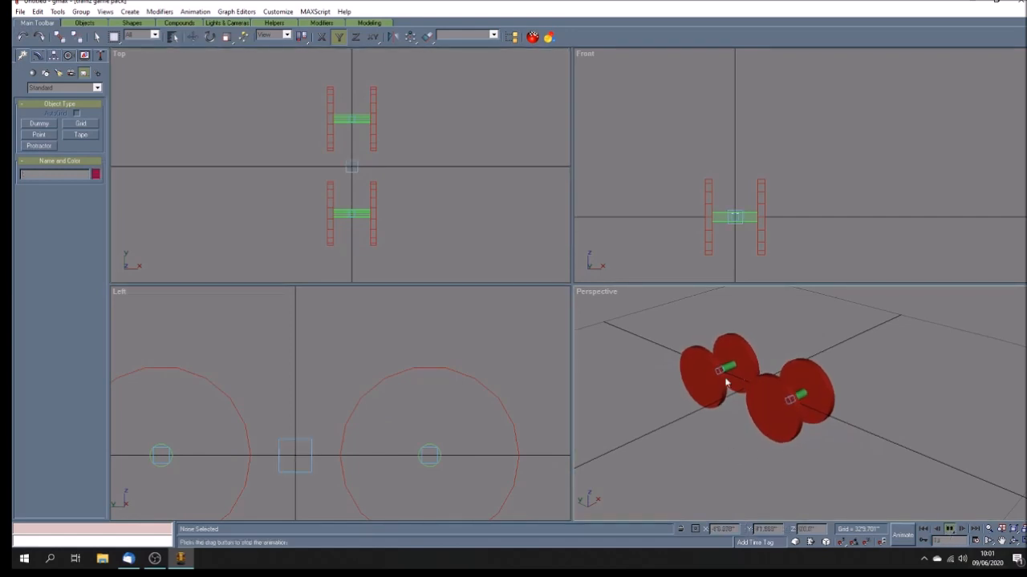
click(926, 532)
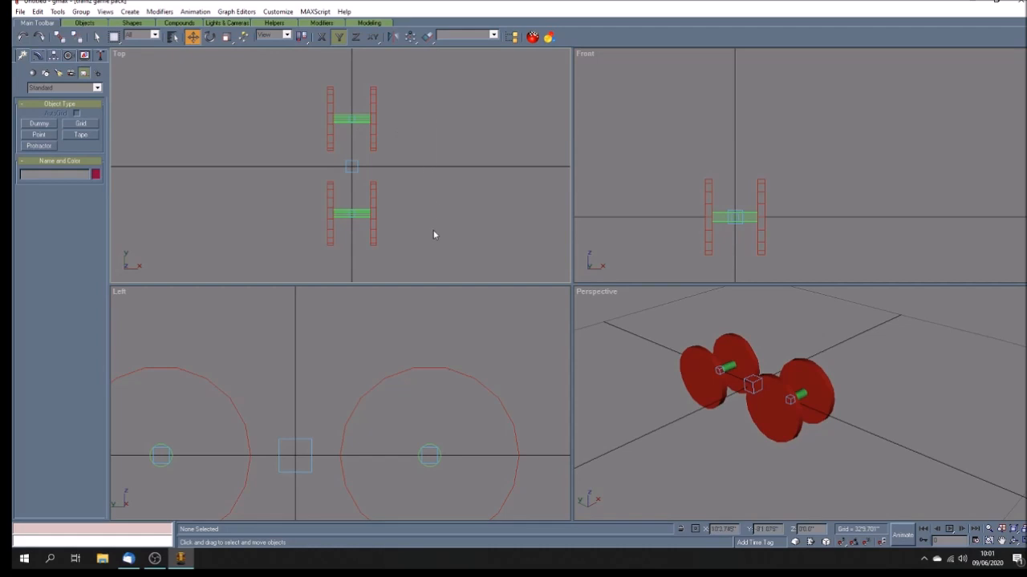
drag(433, 249, 434, 250)
Step: Open File Explorer and browse to the lor_sg_power_bogey folder in Documents > Trainz projects > TANE models > bogey
click(102, 559)
double_click(896, 275)
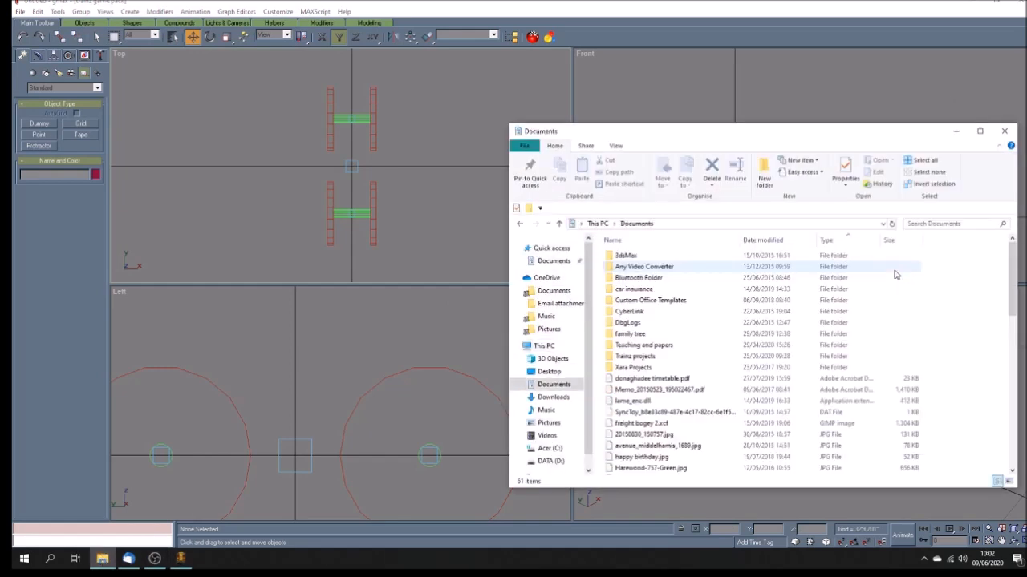
double_click(645, 356)
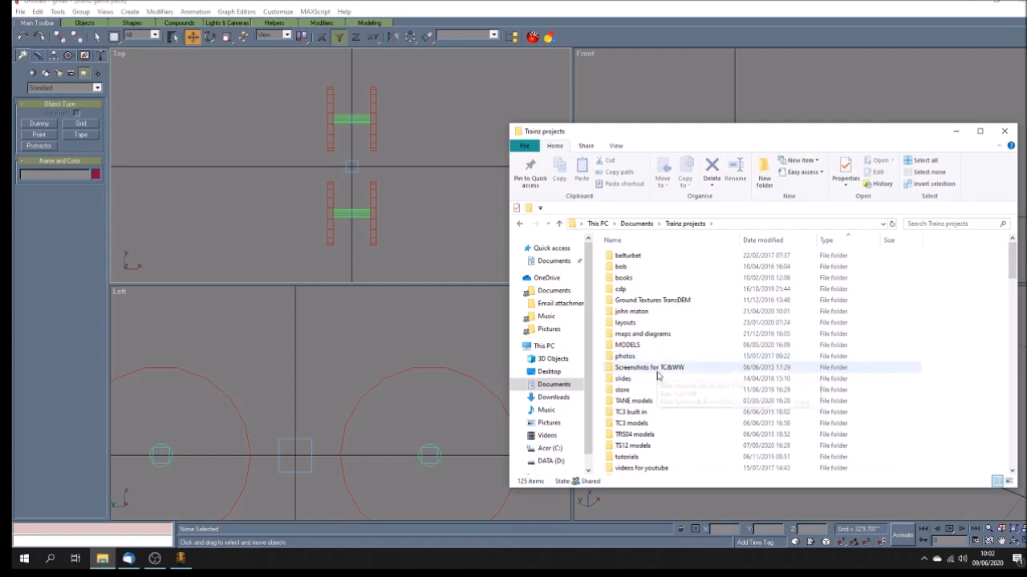
scroll(695, 378, down, 3)
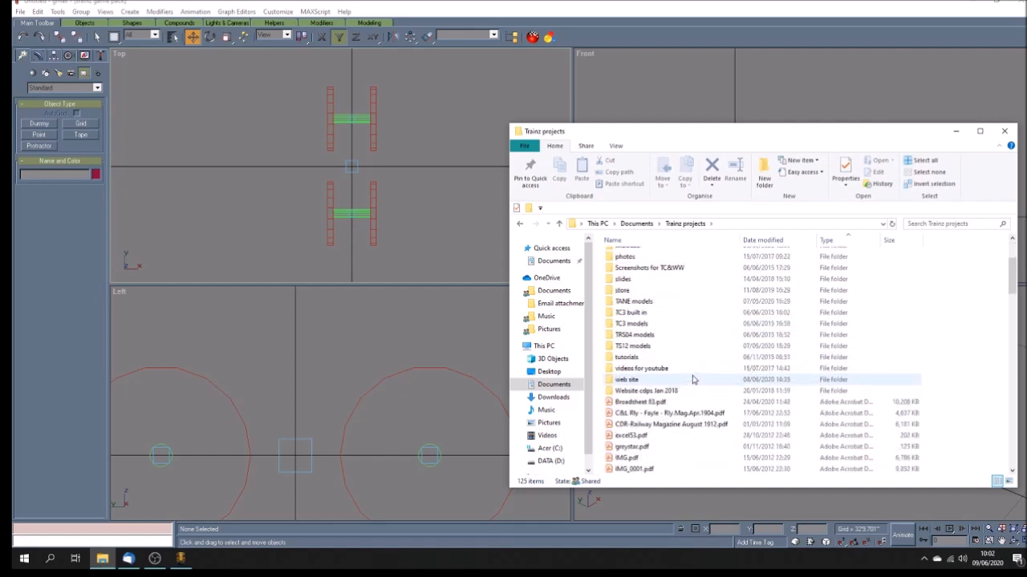
double_click(630, 302)
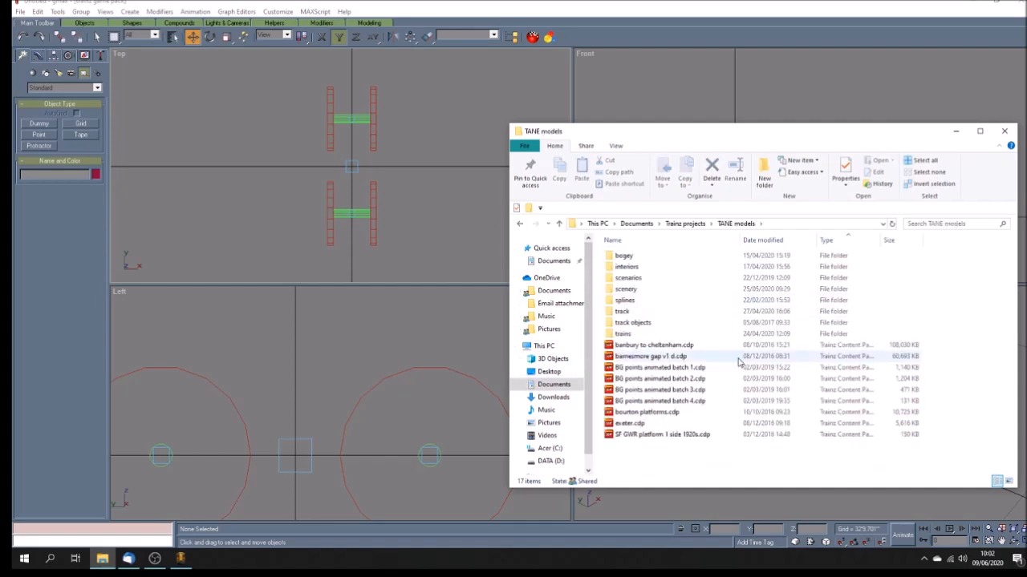
double_click(624, 255)
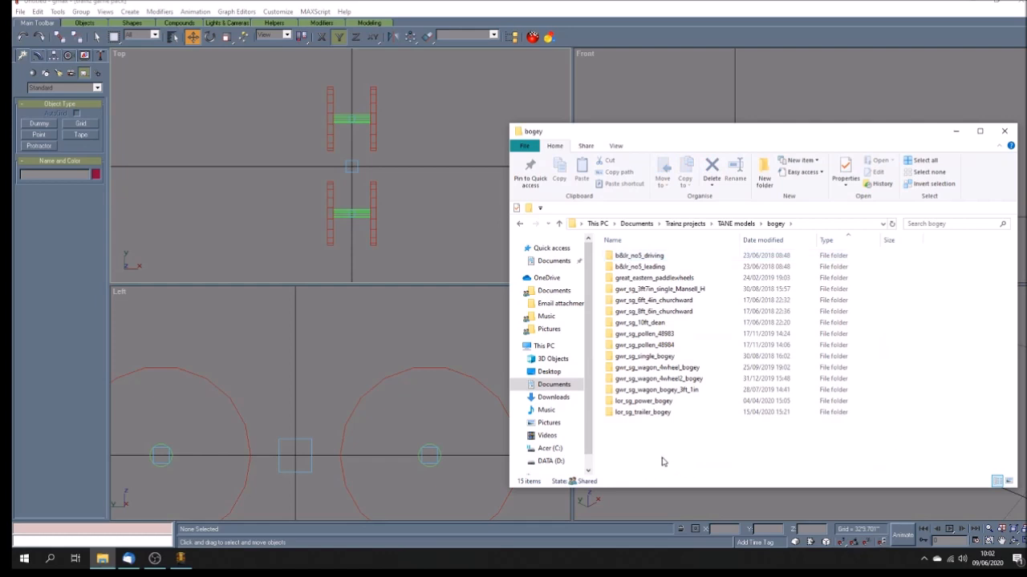
double_click(646, 401)
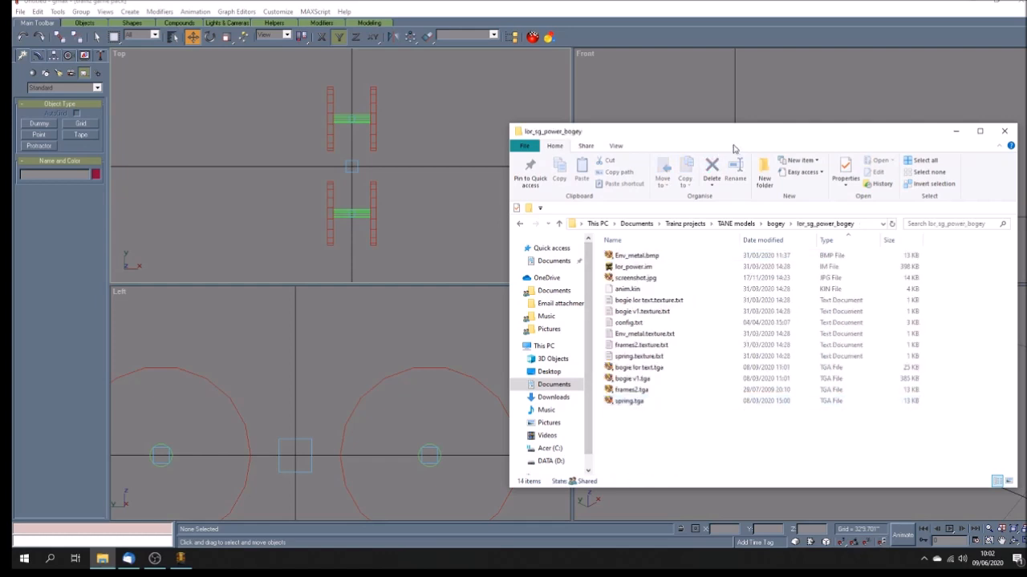
drag(738, 131, 313, 106)
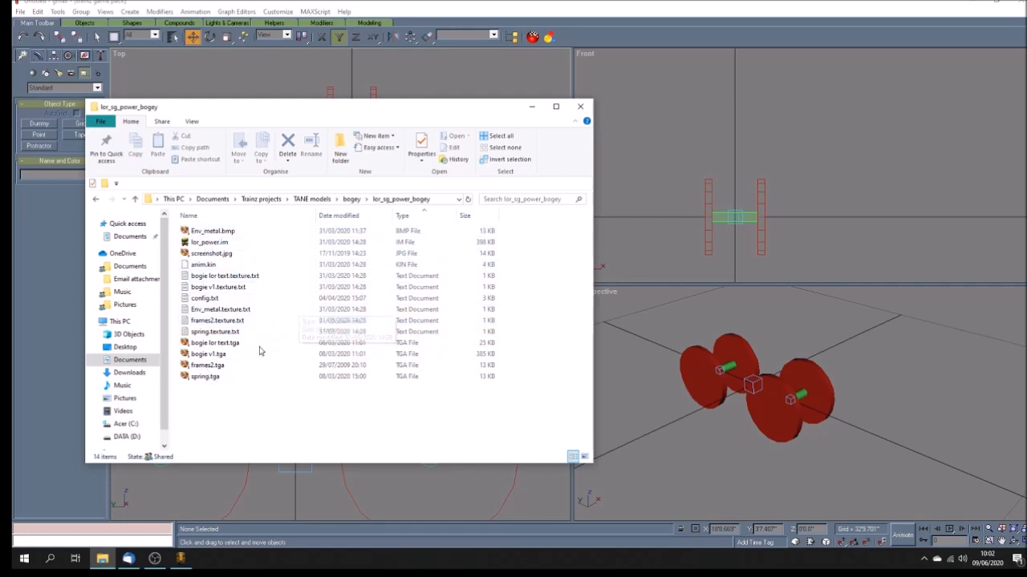
Step: Open lor_power.im in the mesh viewer and rotate and zoom to inspect the finished power bogey model
click(186, 300)
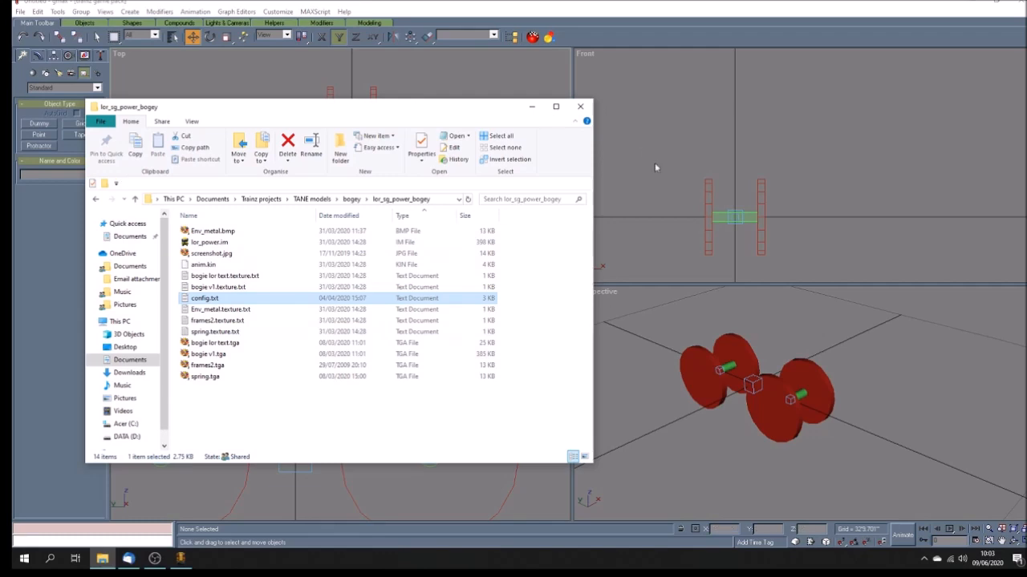
double_click(232, 243)
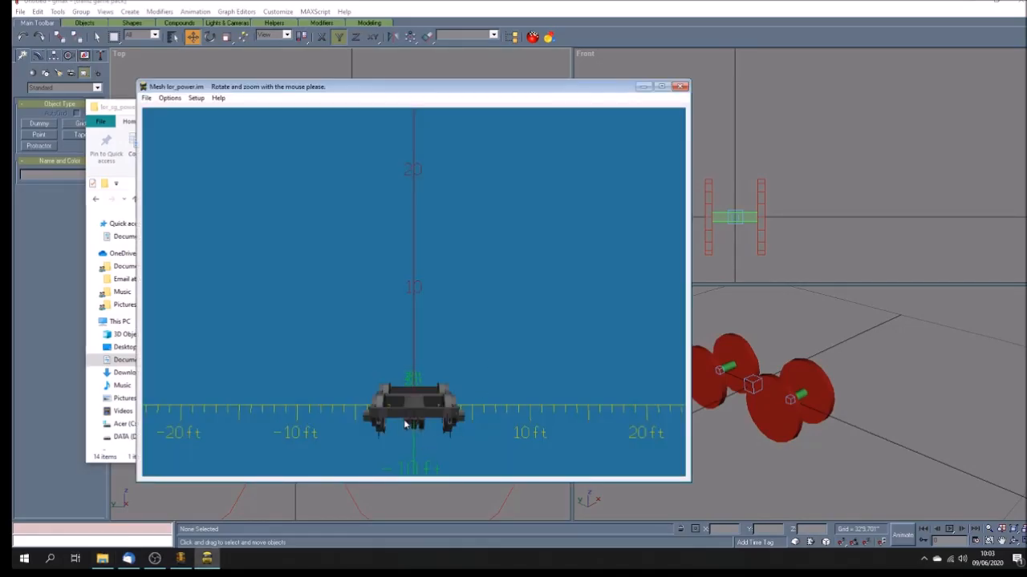
drag(479, 353, 471, 439)
drag(346, 87, 504, 78)
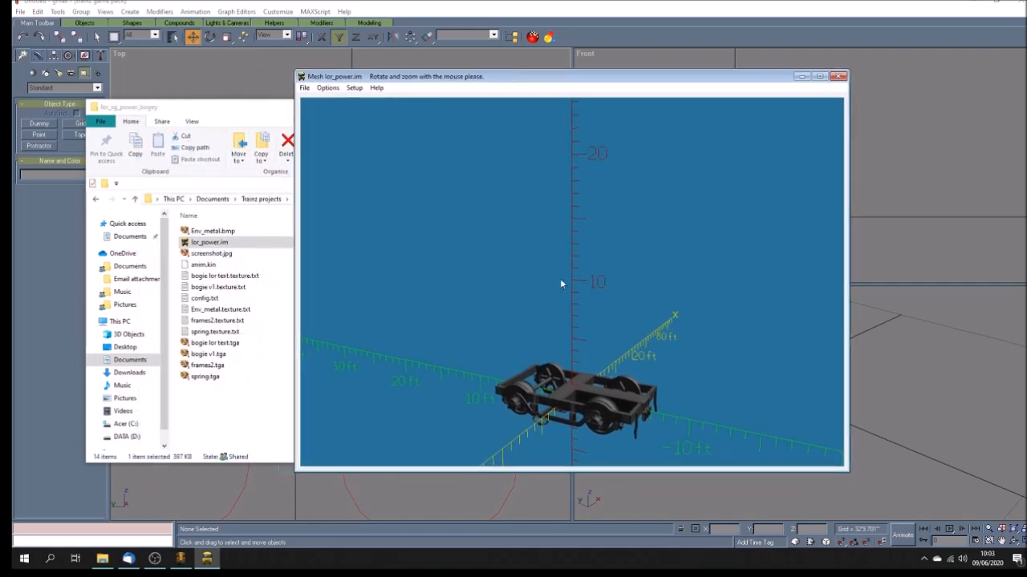
drag(583, 392, 591, 335)
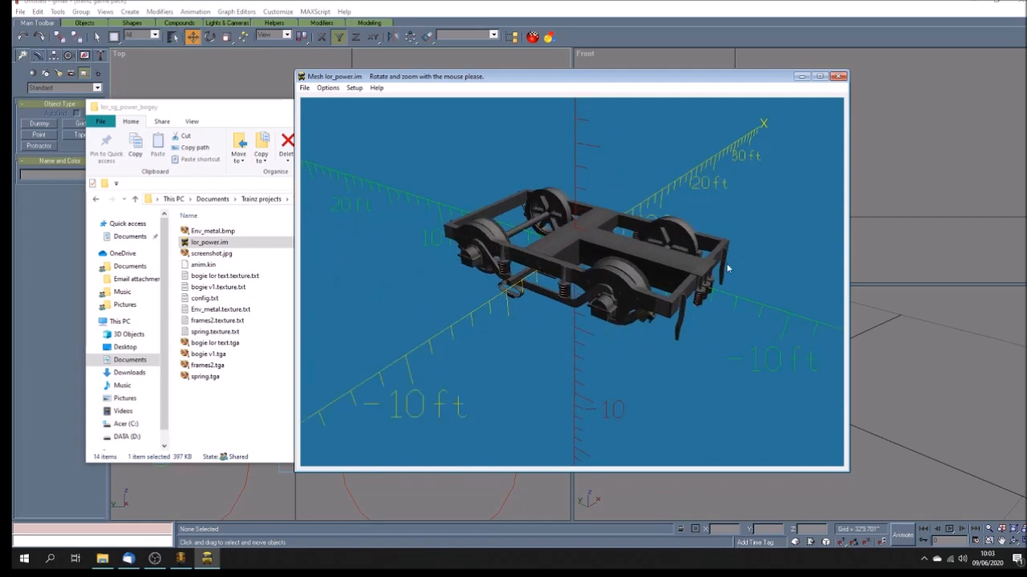
drag(529, 298, 549, 309)
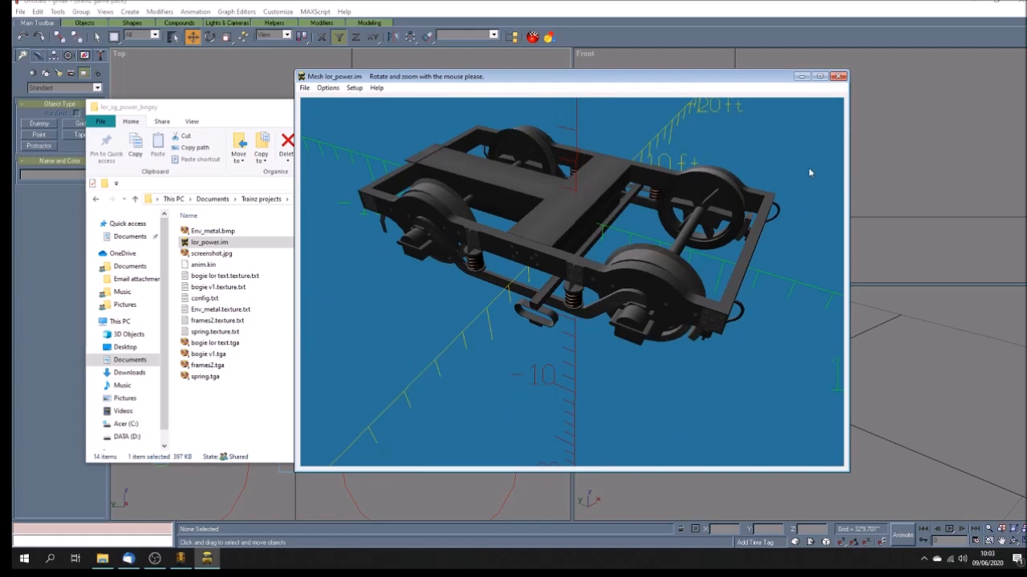
click(835, 78)
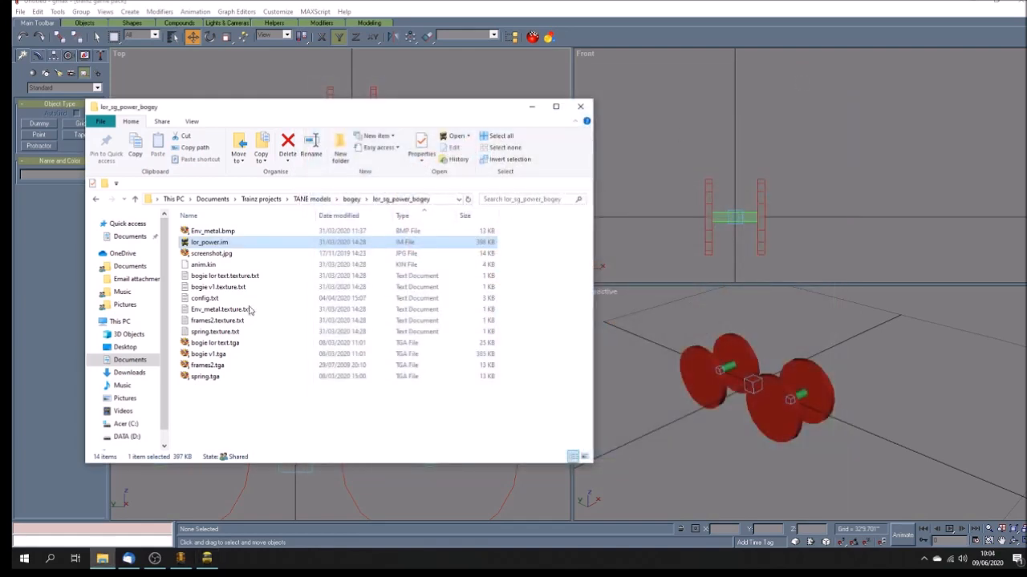
Step: Open the Trainz export dialog and browse to the lor_sg_power_bogey folder, then cancel the export
click(186, 268)
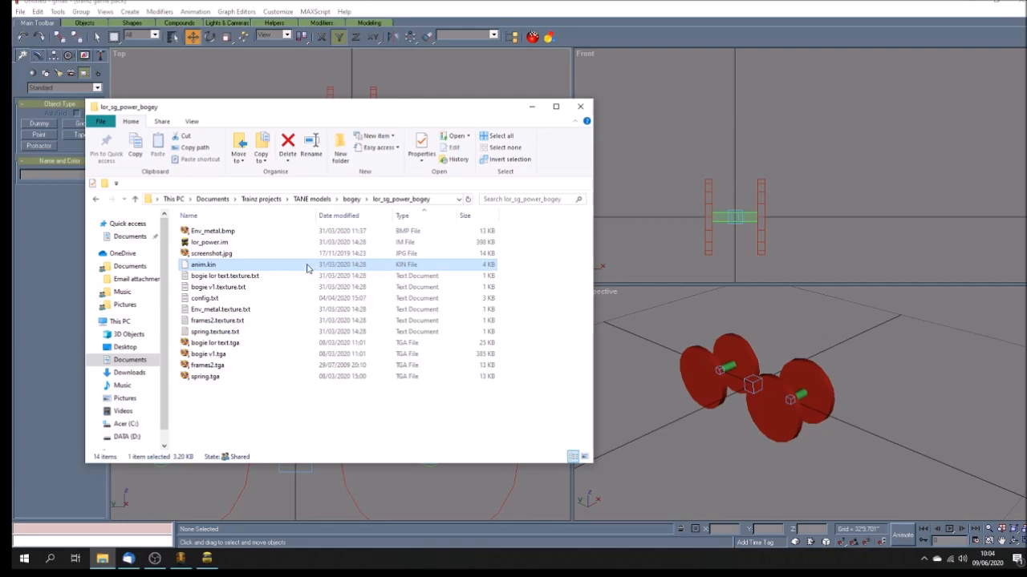
click(539, 111)
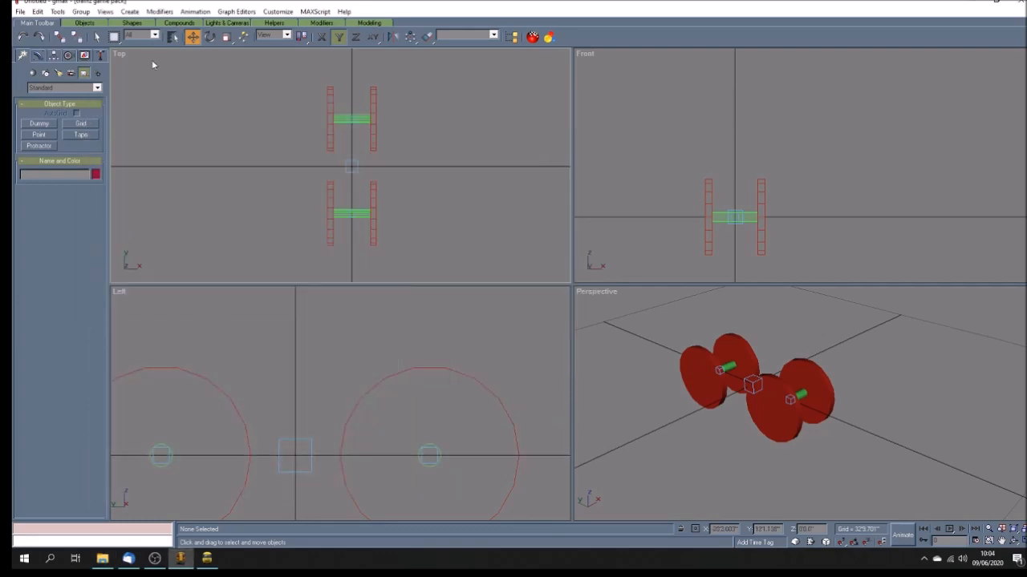
click(20, 11)
click(70, 183)
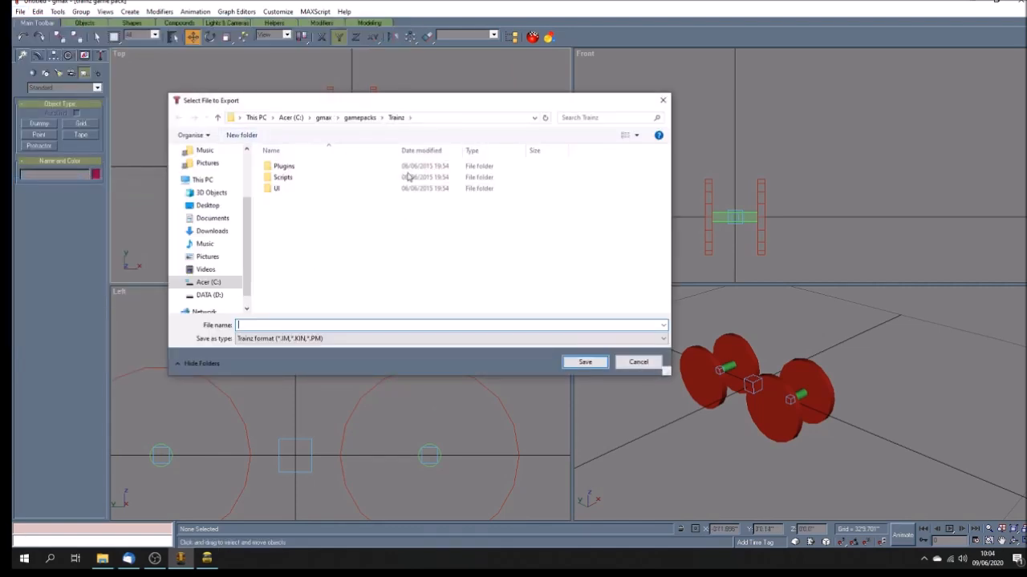
click(223, 221)
double_click(299, 265)
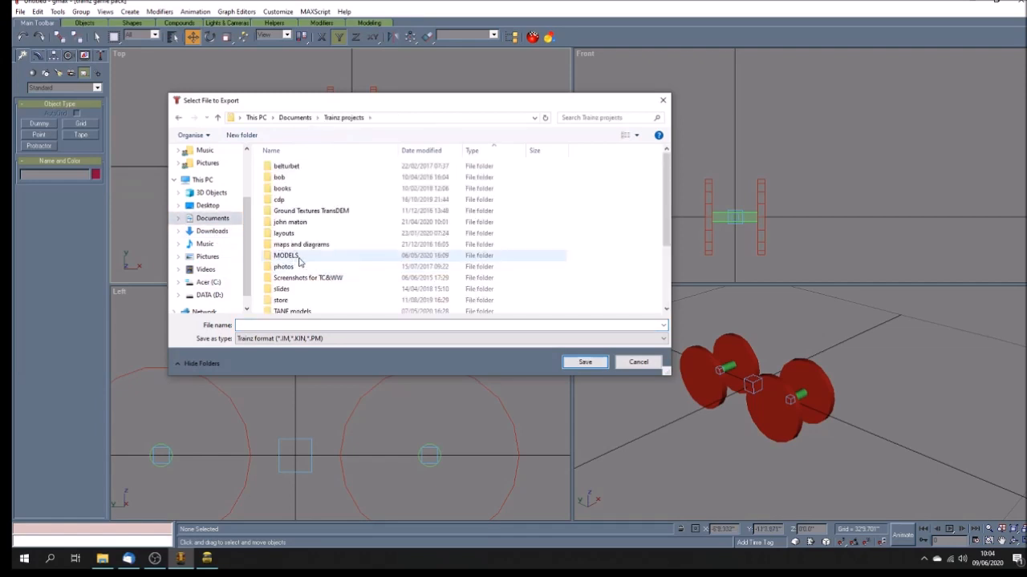
scroll(305, 280, down, 2)
double_click(288, 249)
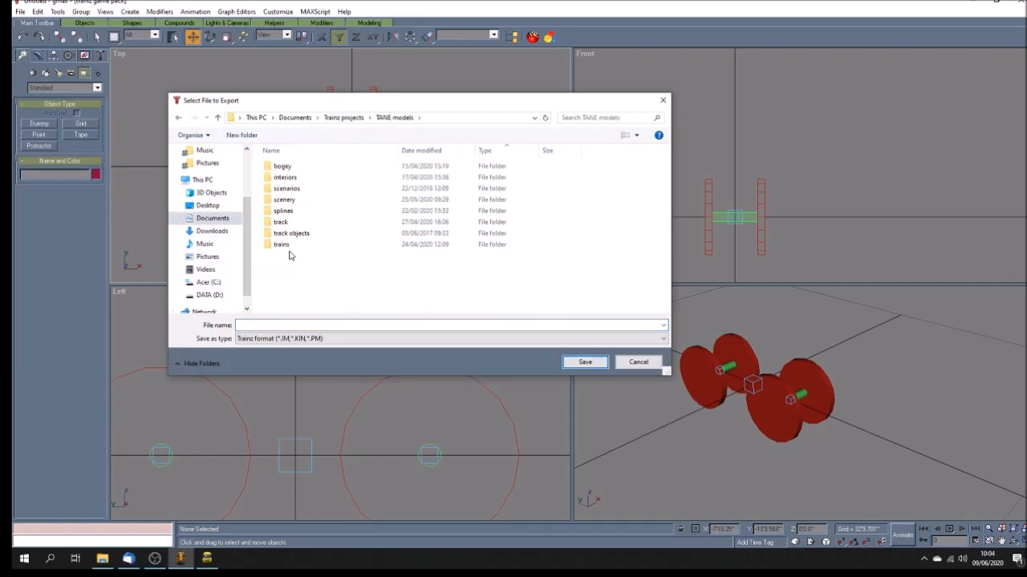
double_click(280, 166)
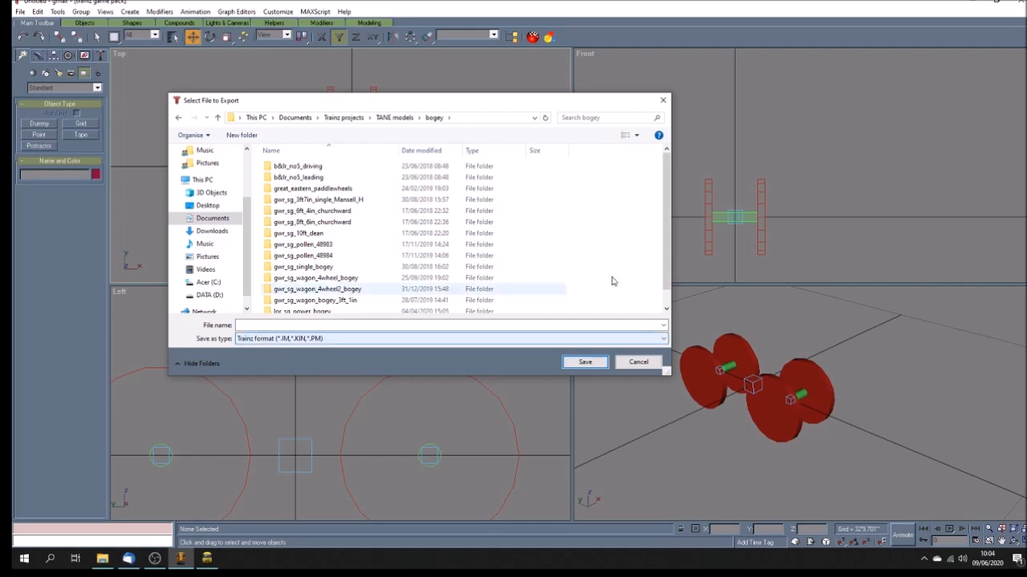
drag(666, 232, 665, 263)
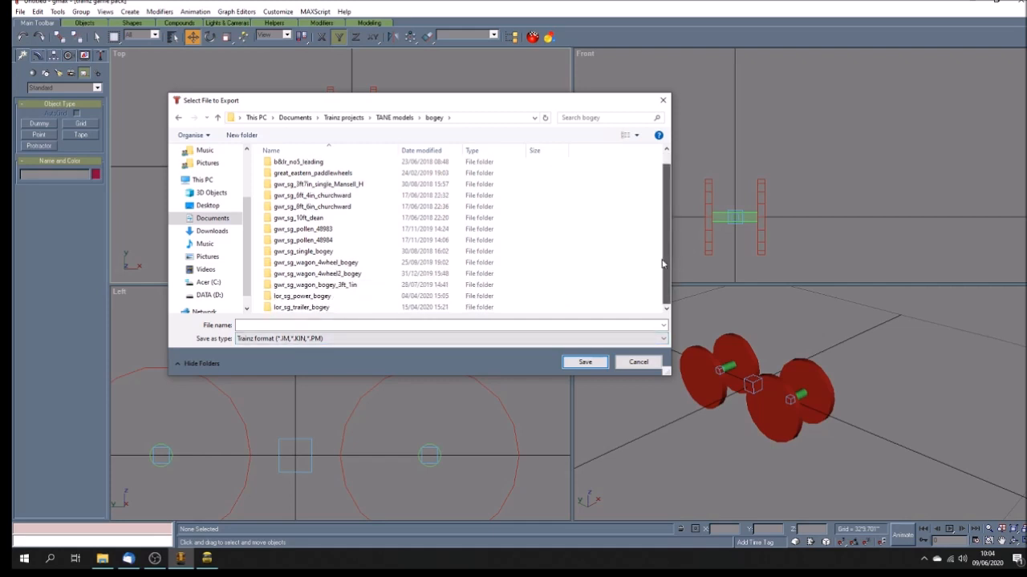
double_click(325, 297)
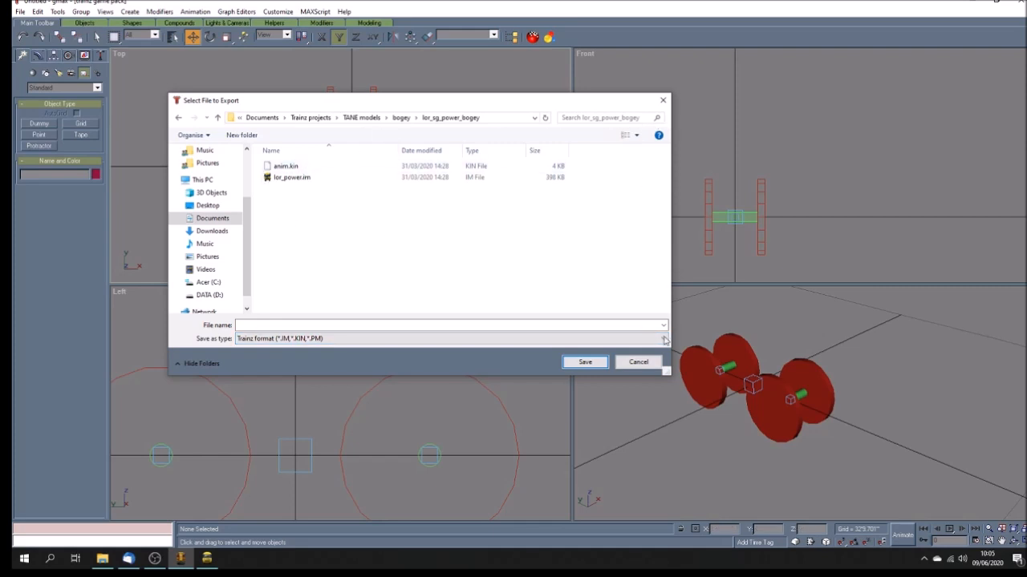
click(638, 363)
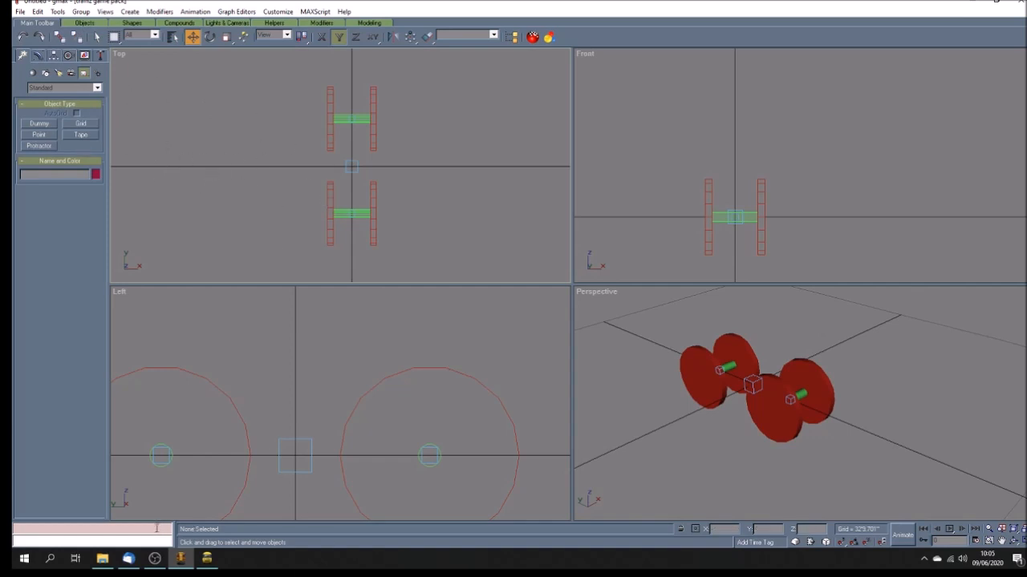
Step: Open the power bogey's config.txt in Notepad, scroll through its settings, and close it
mouse_move(102, 559)
click(101, 499)
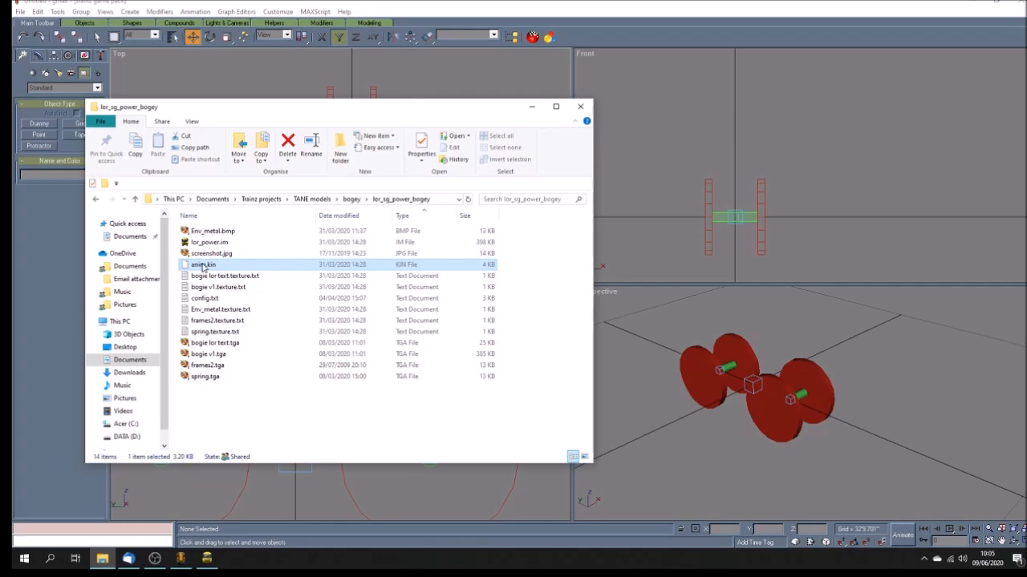
double_click(204, 298)
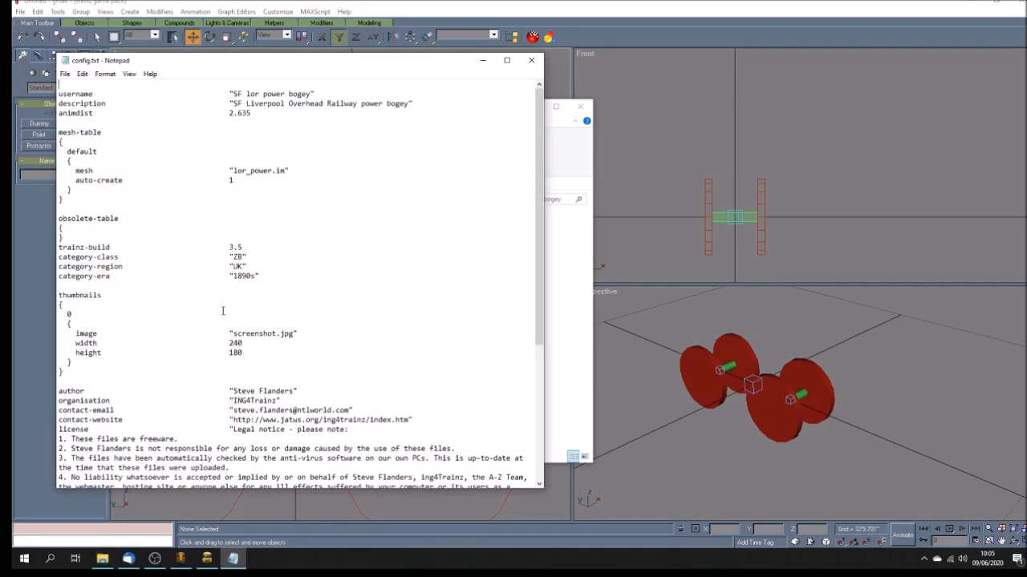
drag(235, 66, 436, 77)
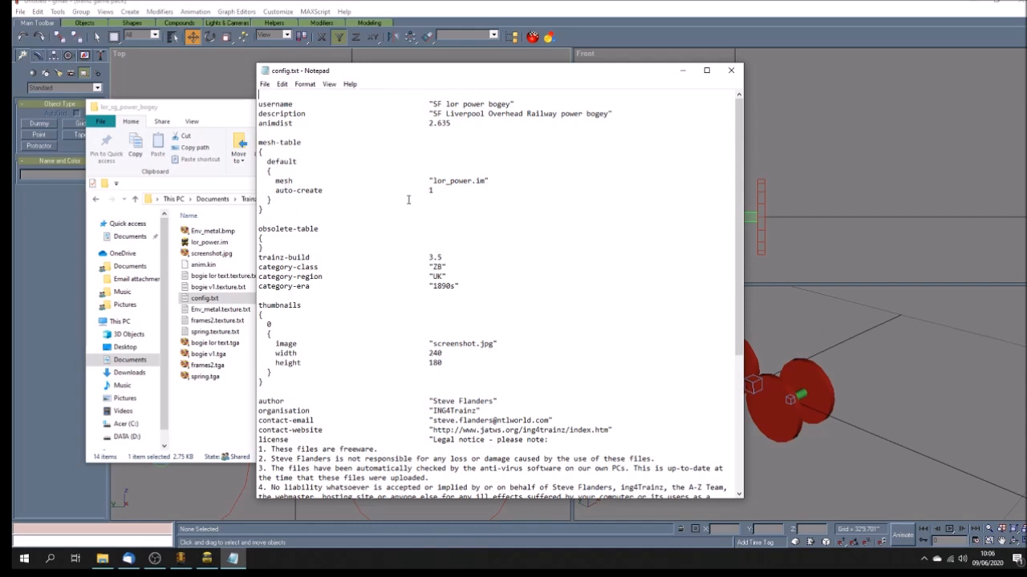
scroll(476, 199, down, 1)
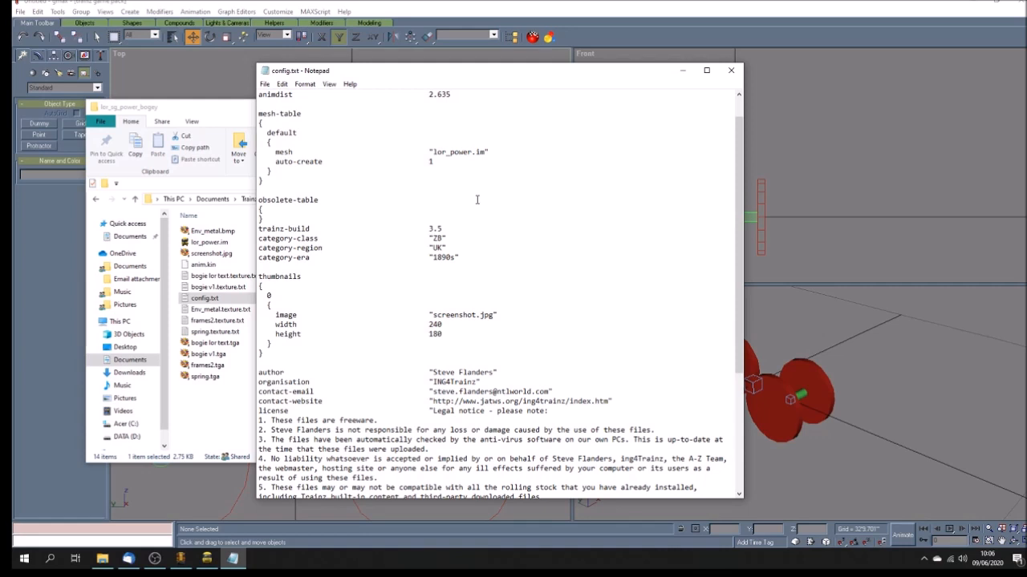
scroll(477, 200, up, 1)
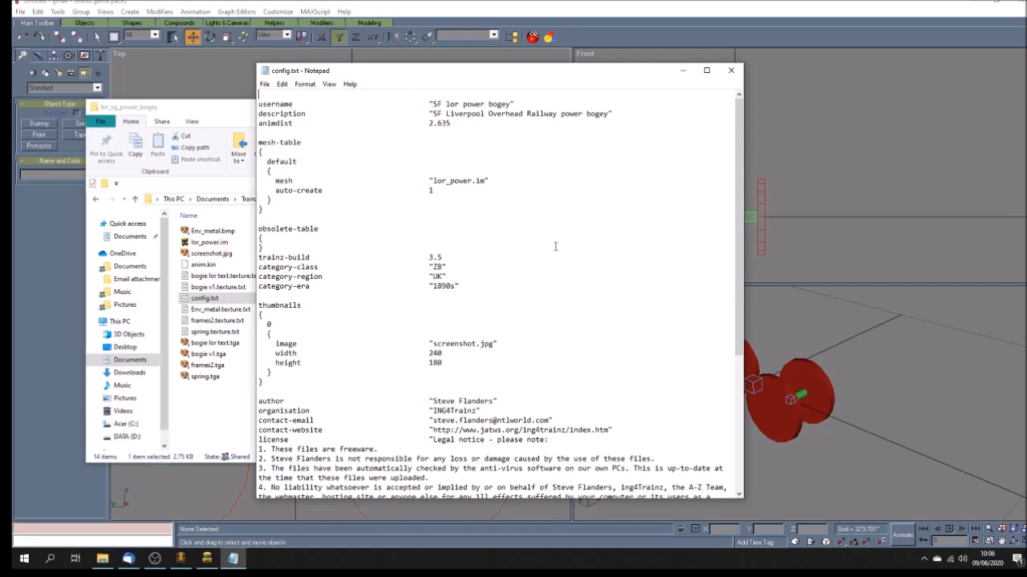
scroll(554, 247, down, 3)
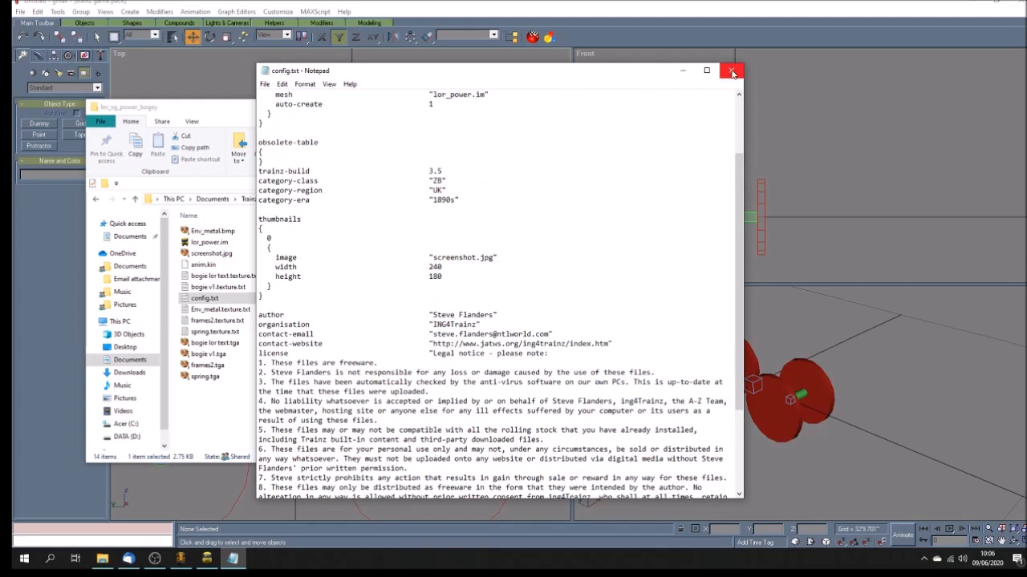
scroll(588, 179, up, 3)
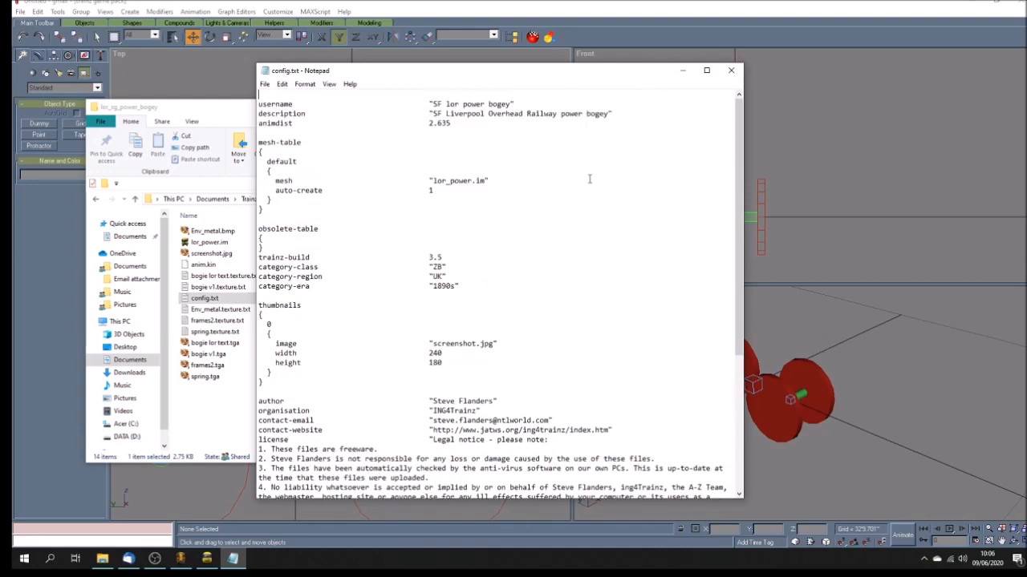
click(731, 70)
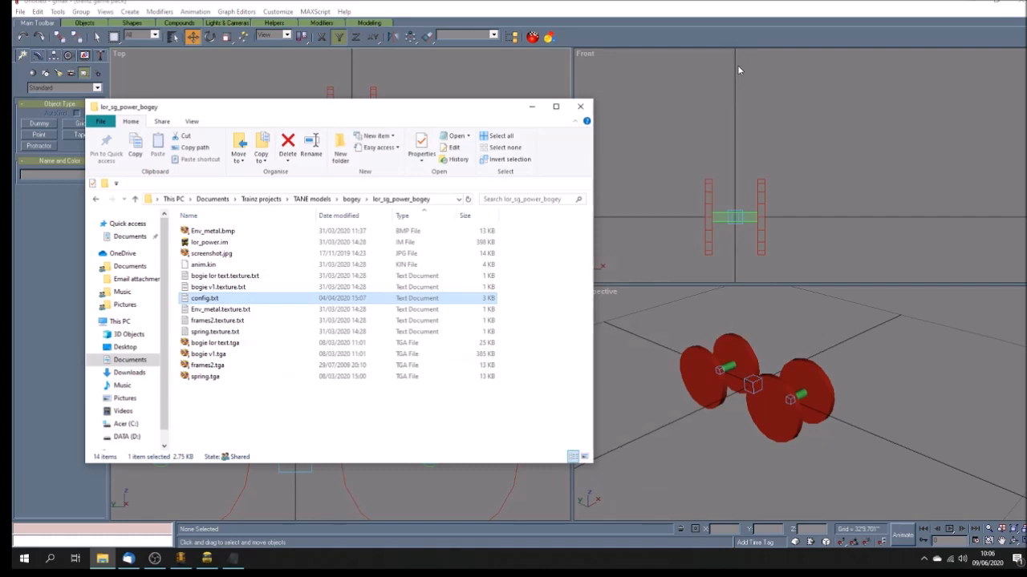
Step: Open config.txt in the gwr_sg_10ft_dean bogey folder to compare its settings, then close it
click(351, 199)
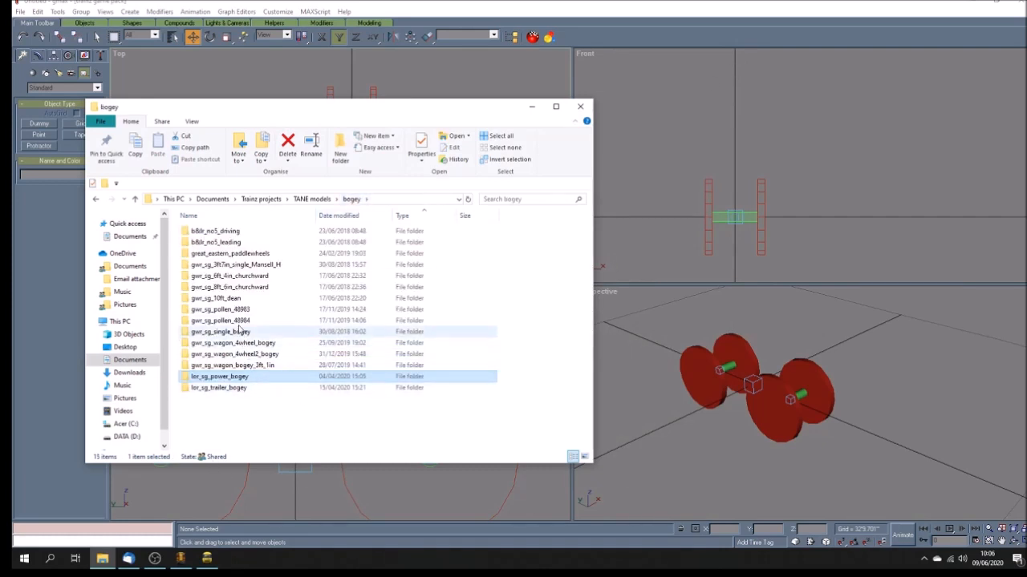
double_click(231, 299)
click(201, 287)
double_click(202, 288)
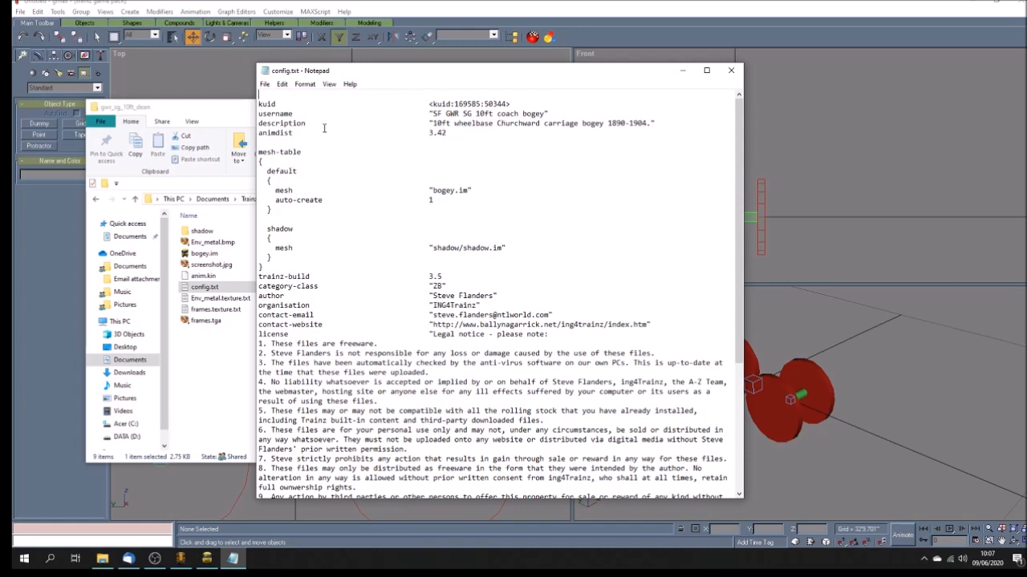
click(730, 72)
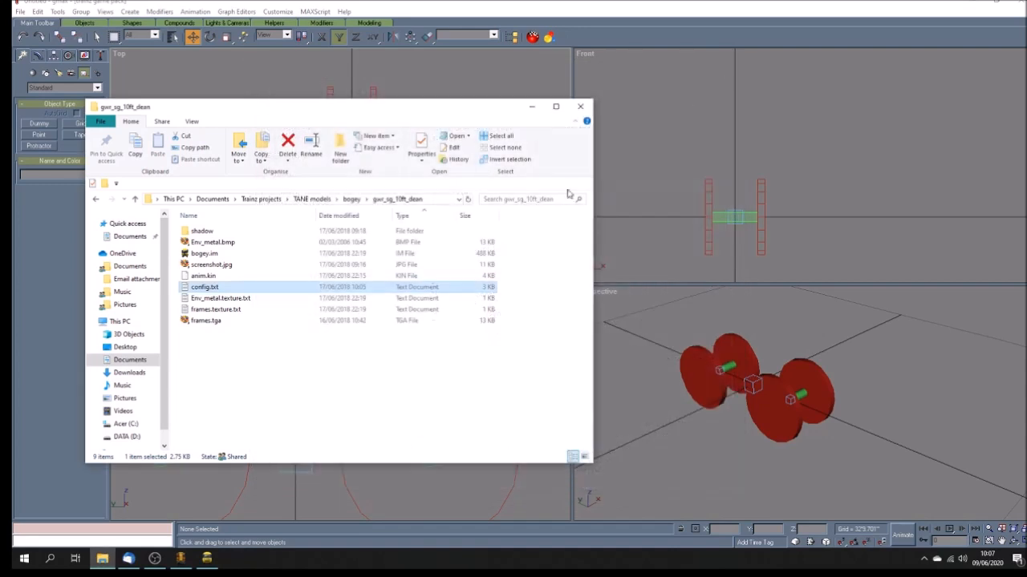
Step: Open bogey.im from the gwr_sg_10ft_dean folder in the mesh viewer, rotate and zoom to inspect it, then minimise the viewer
click(207, 559)
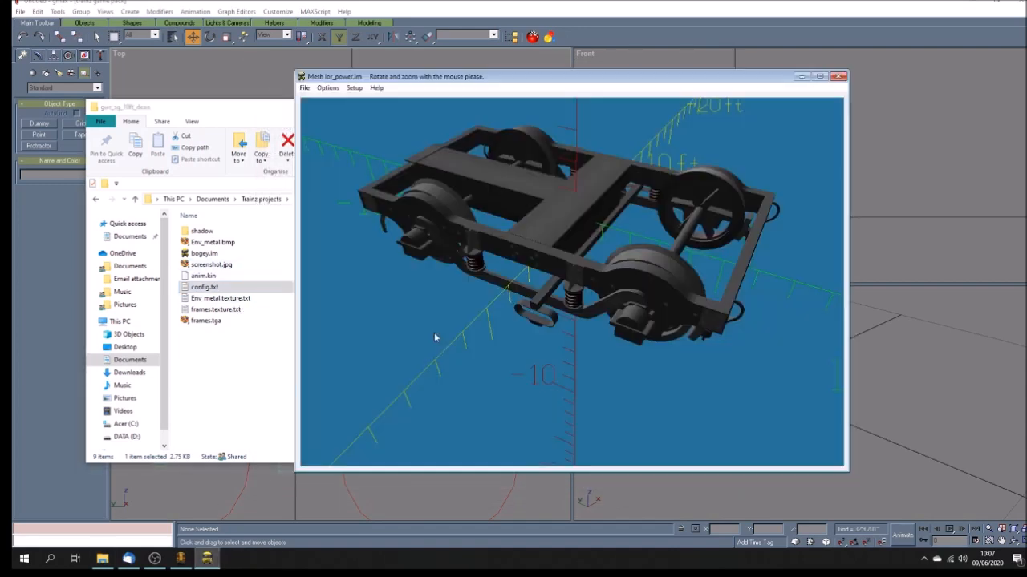
click(304, 88)
click(315, 102)
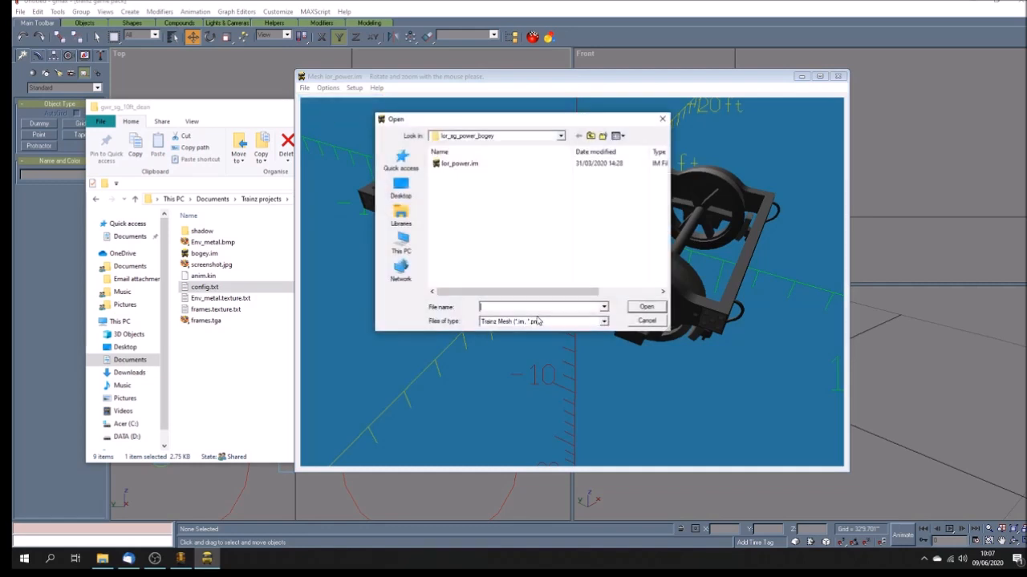
click(590, 135)
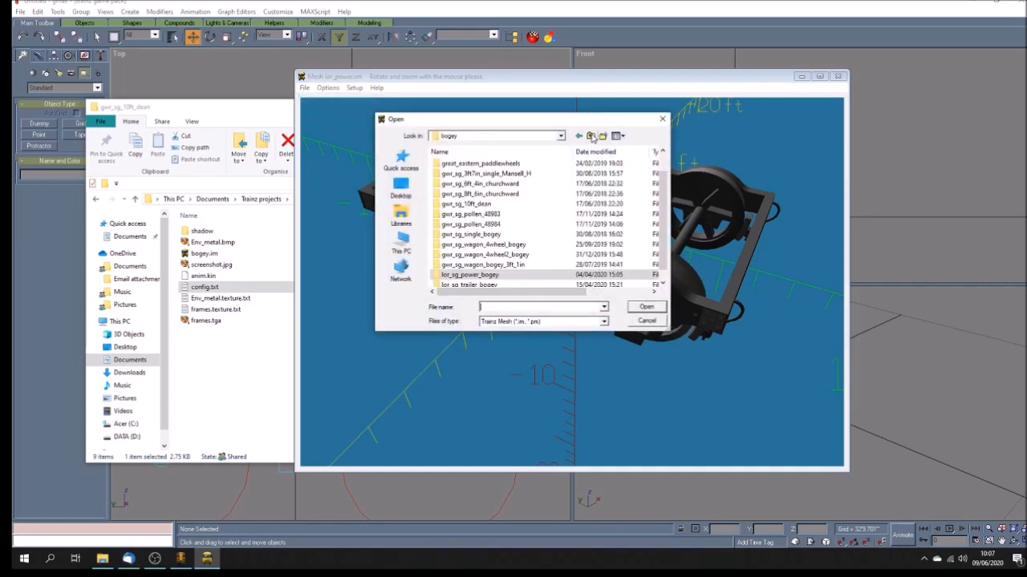
double_click(458, 204)
click(453, 174)
click(643, 308)
drag(582, 393, 623, 416)
scroll(567, 420, down, 5)
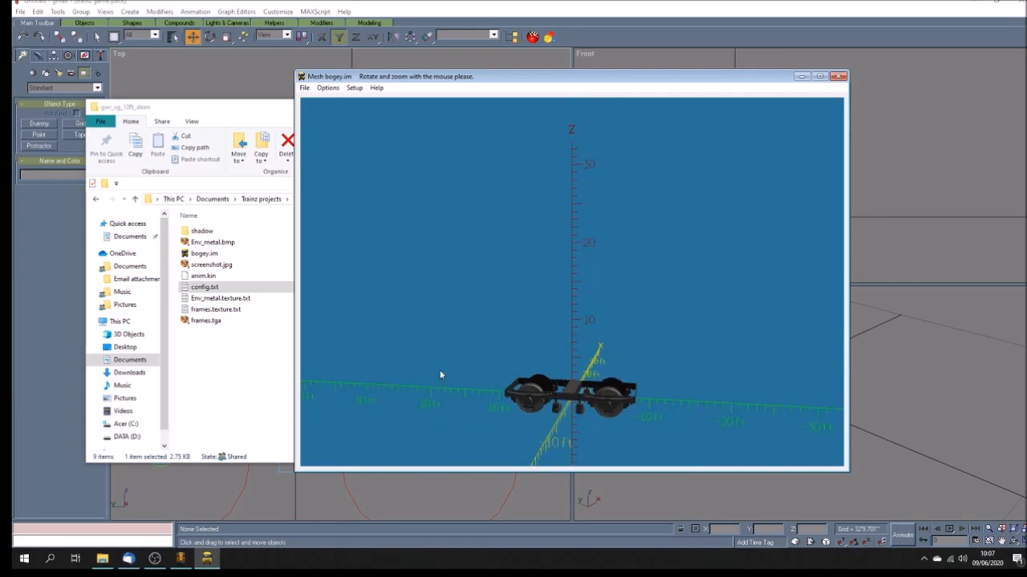
click(801, 77)
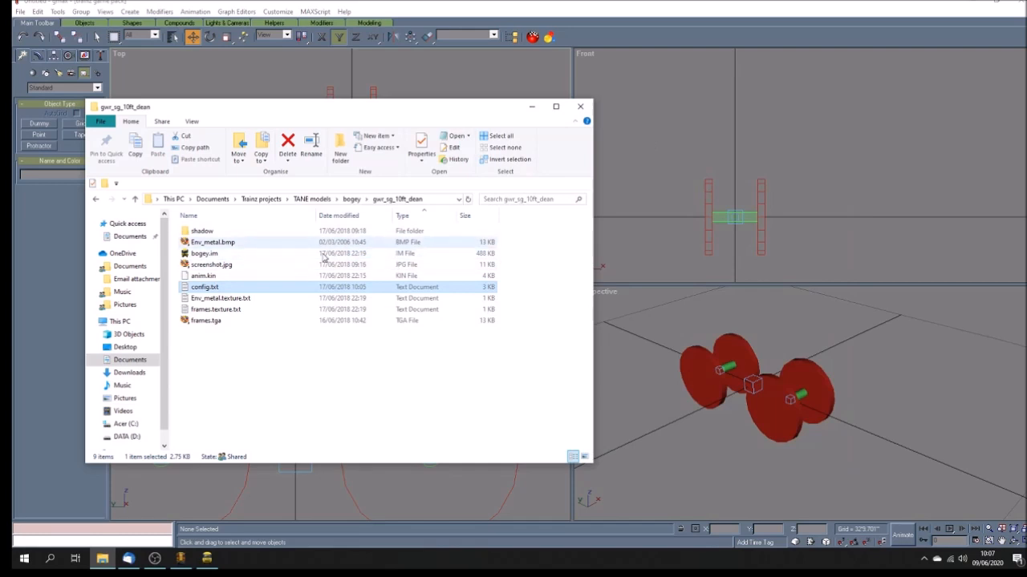
Step: Browse to the great_eastern_paddlewheels bogey folder and open great_eastern_paddlewheel_bogey.im in the mesh viewer
click(351, 199)
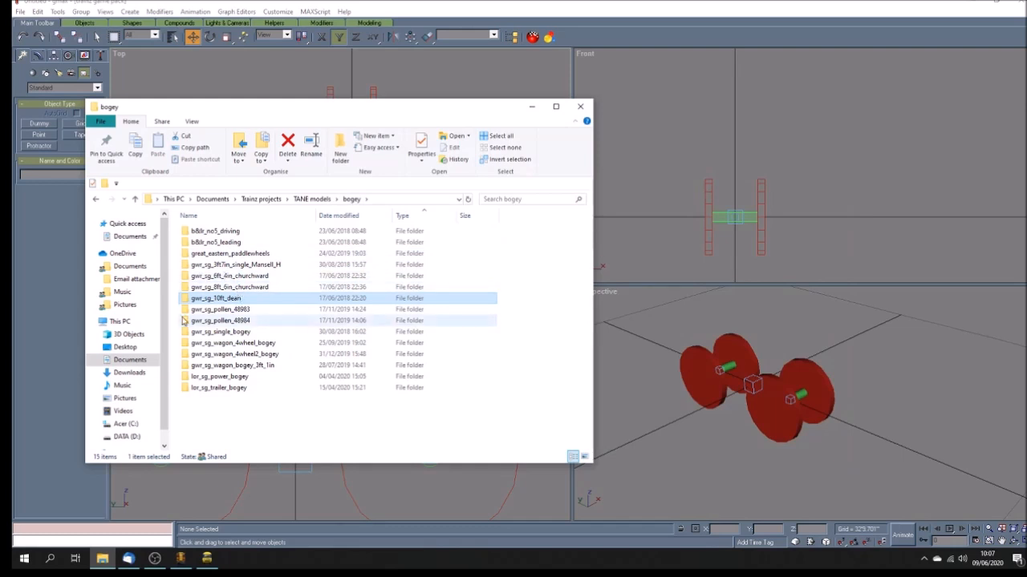
double_click(243, 254)
double_click(243, 231)
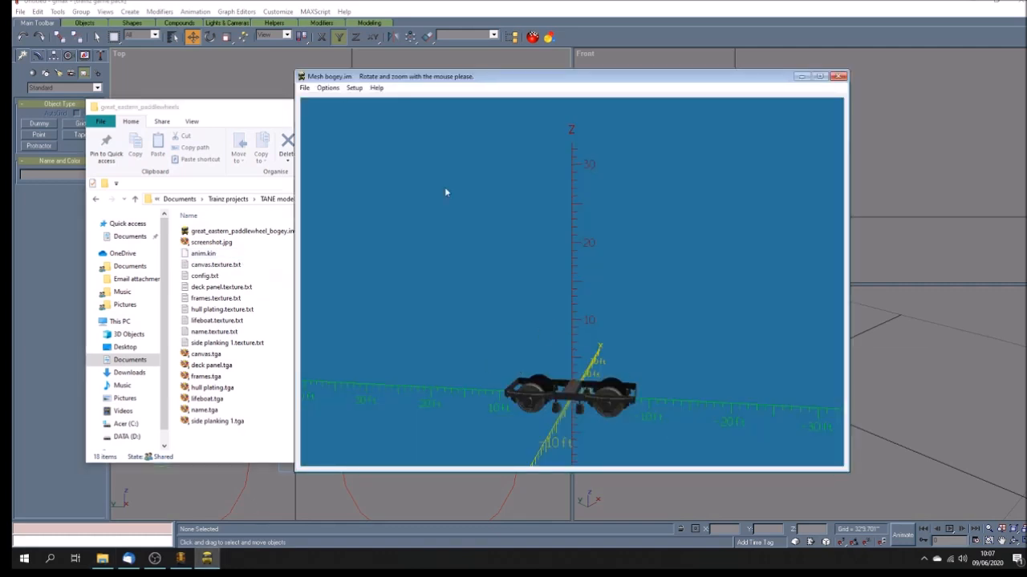
click(304, 87)
click(319, 96)
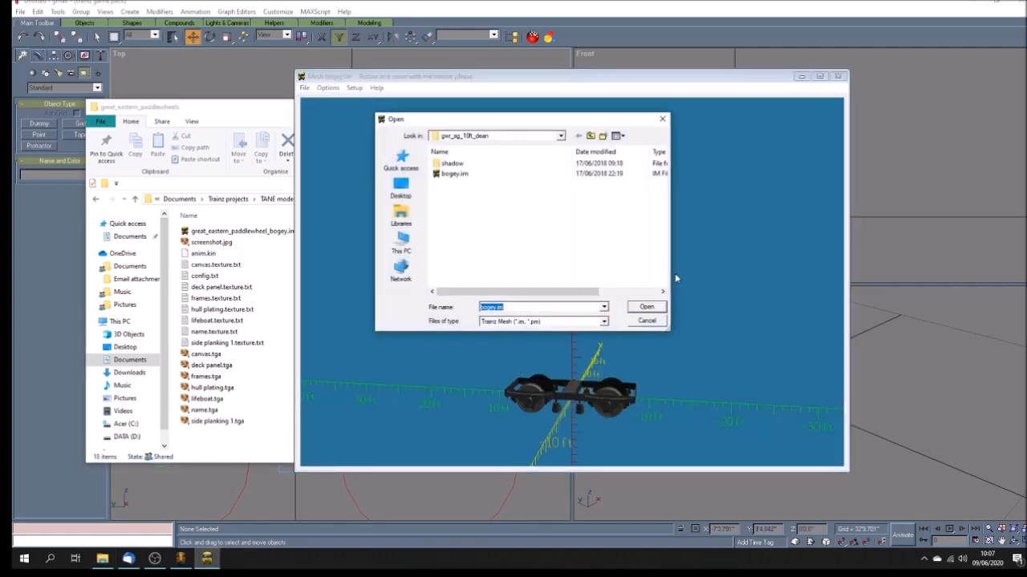
click(591, 136)
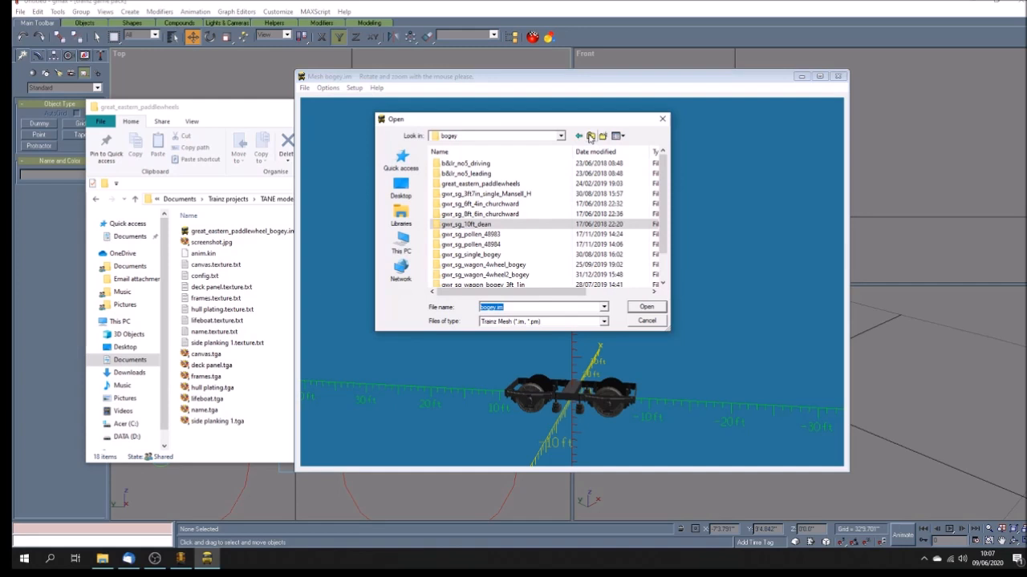
double_click(487, 184)
click(489, 164)
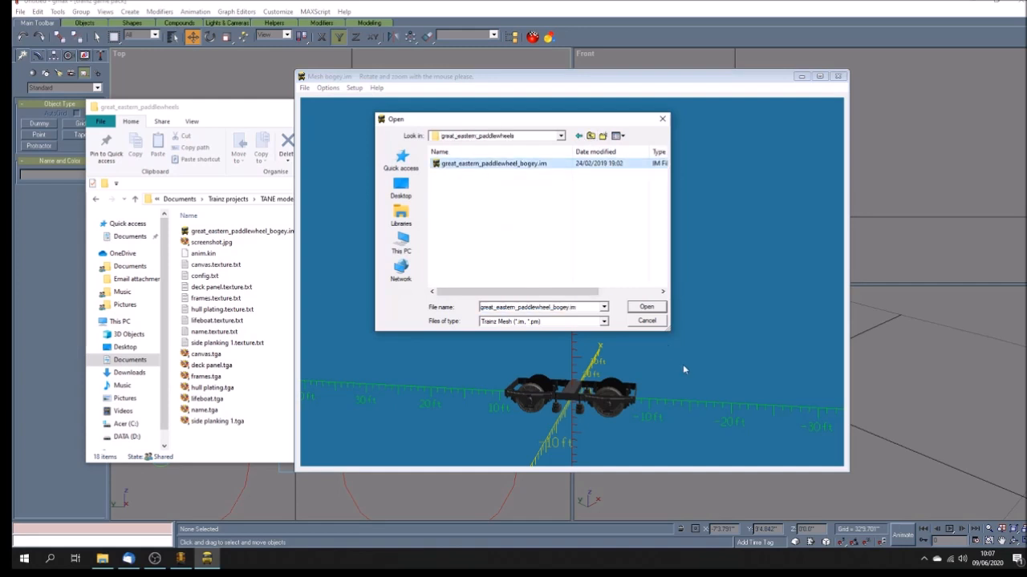
click(649, 310)
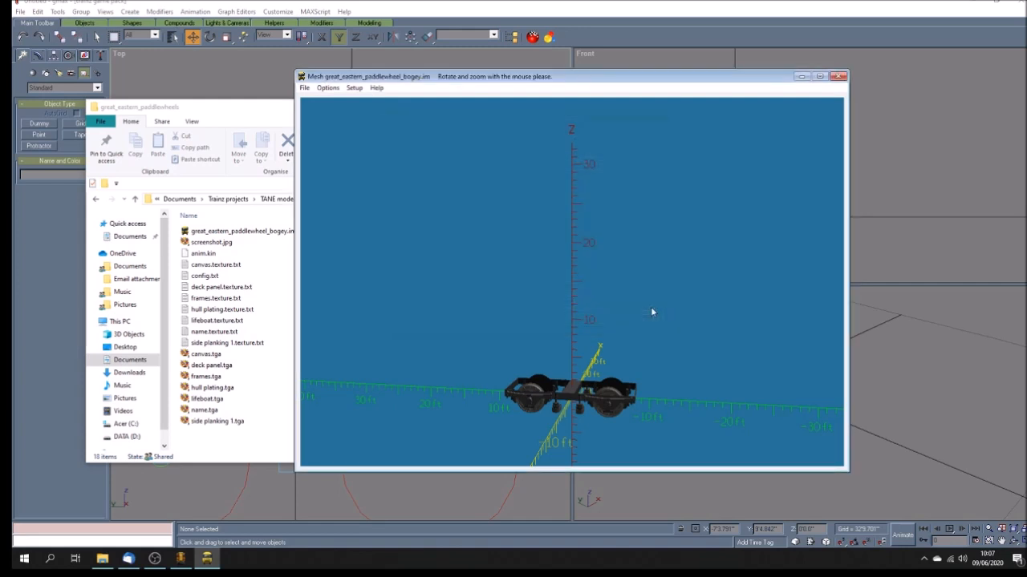
Step: Rotate and zoom to inspect the paddlewheel bogey mesh, then close the mesh viewer and the file explorer
drag(583, 325, 583, 390)
scroll(648, 335, down, 6)
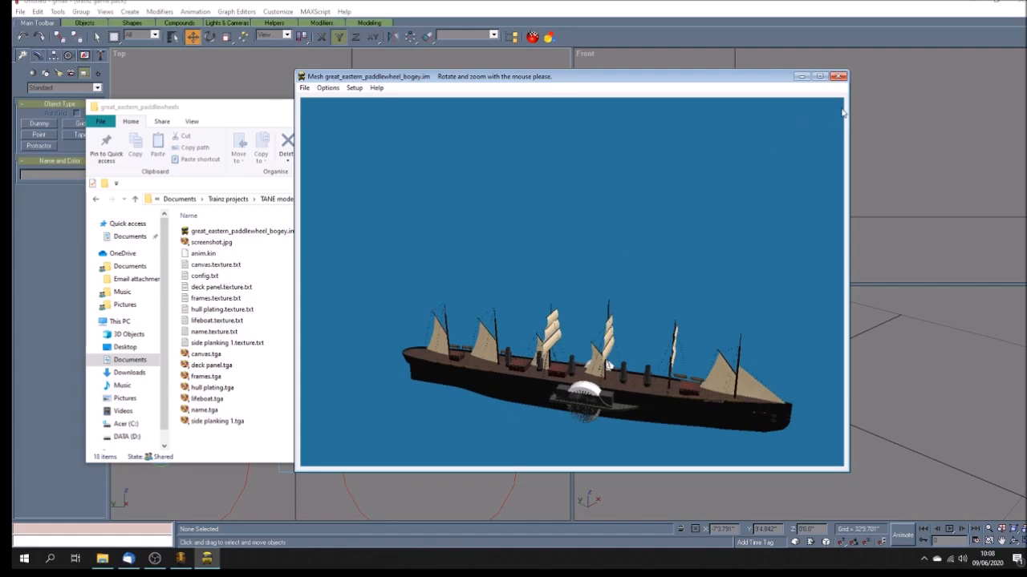
click(839, 77)
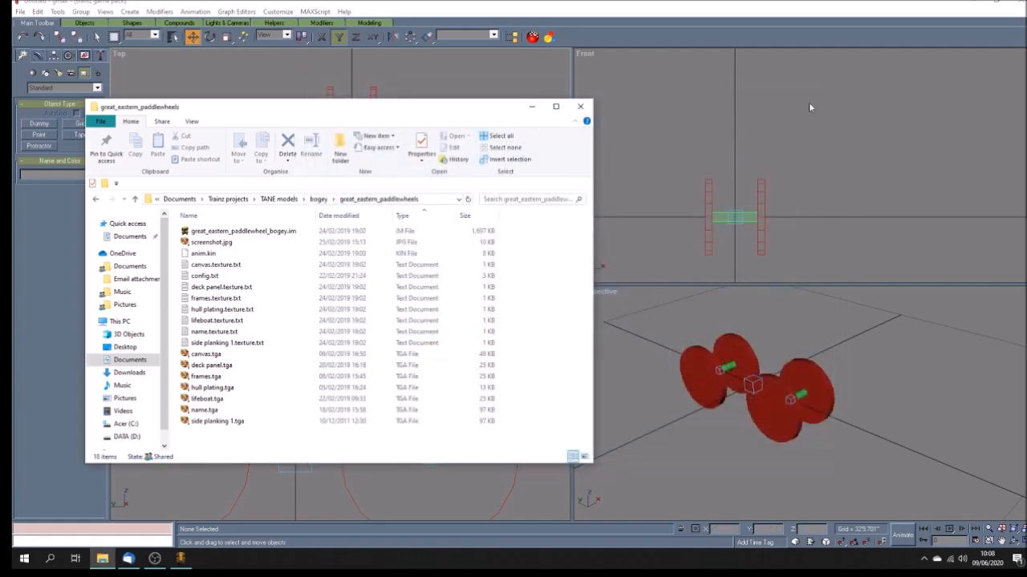
click(580, 107)
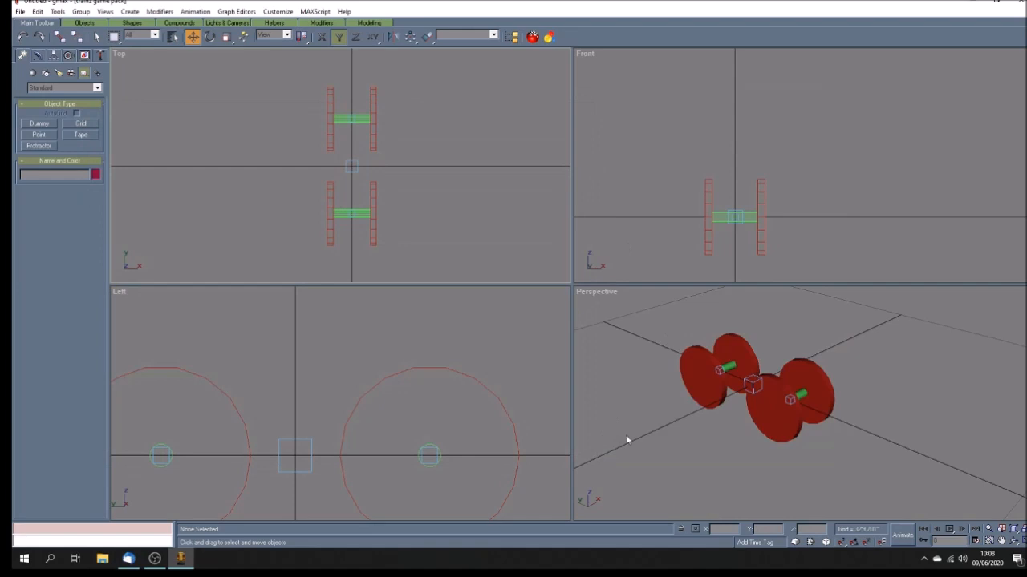